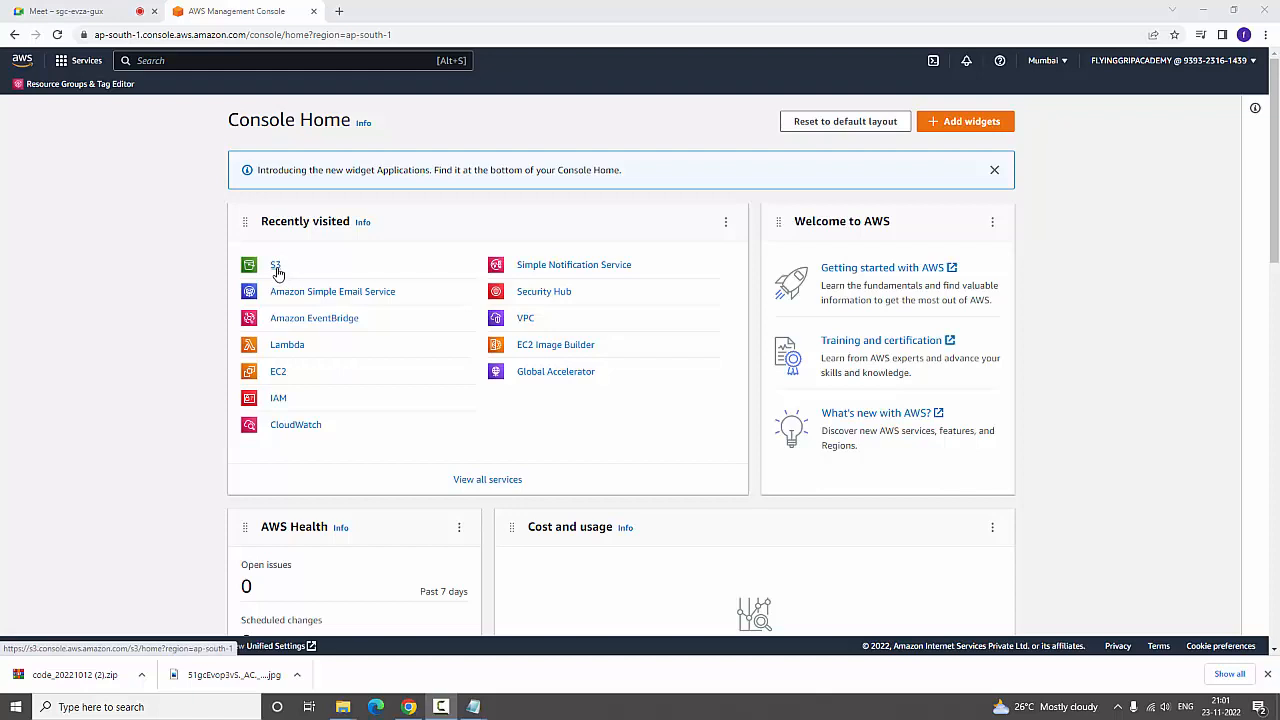
Open the Amazon S3 service and start creating a new bucket
left_click(276, 268)
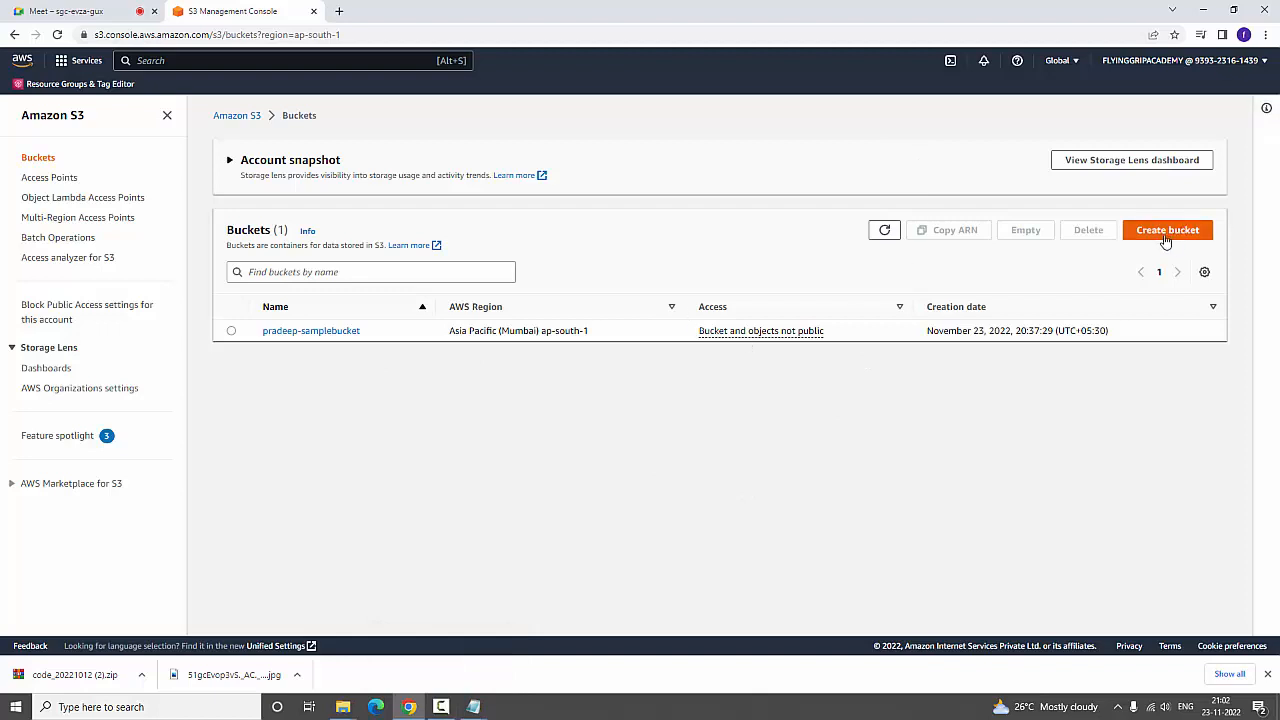
left_click(237, 115)
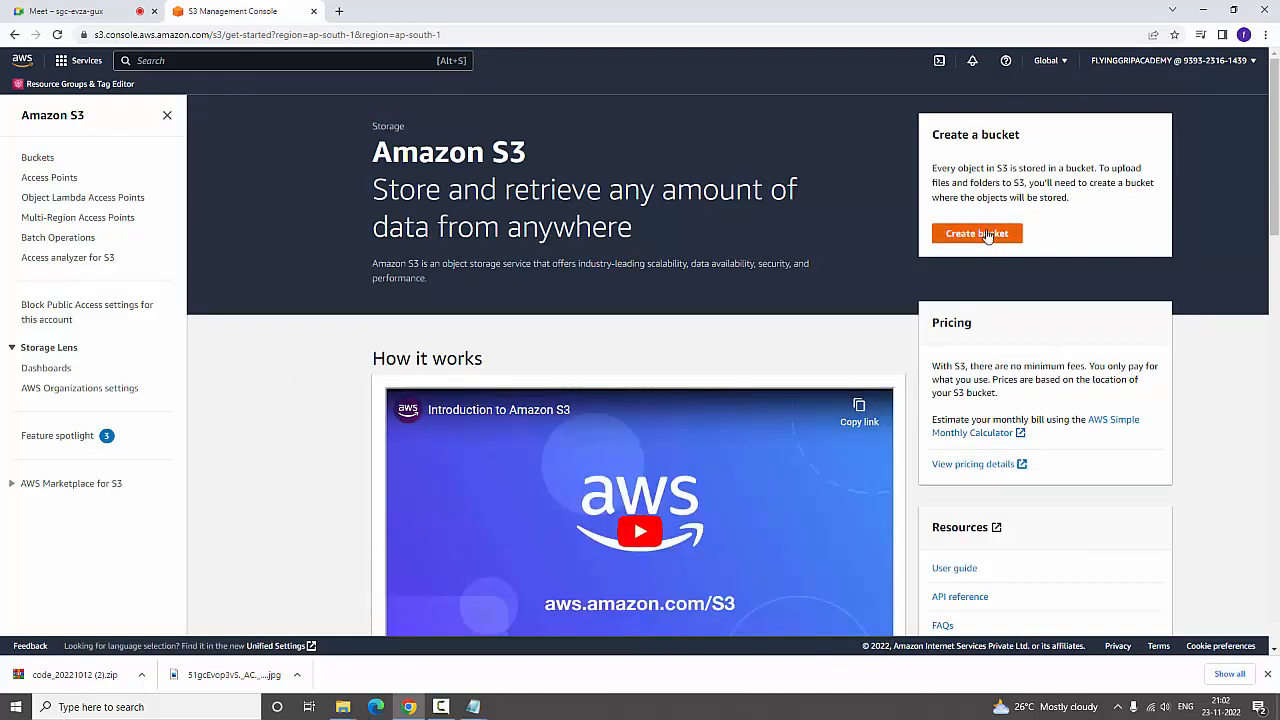
left_click(977, 233)
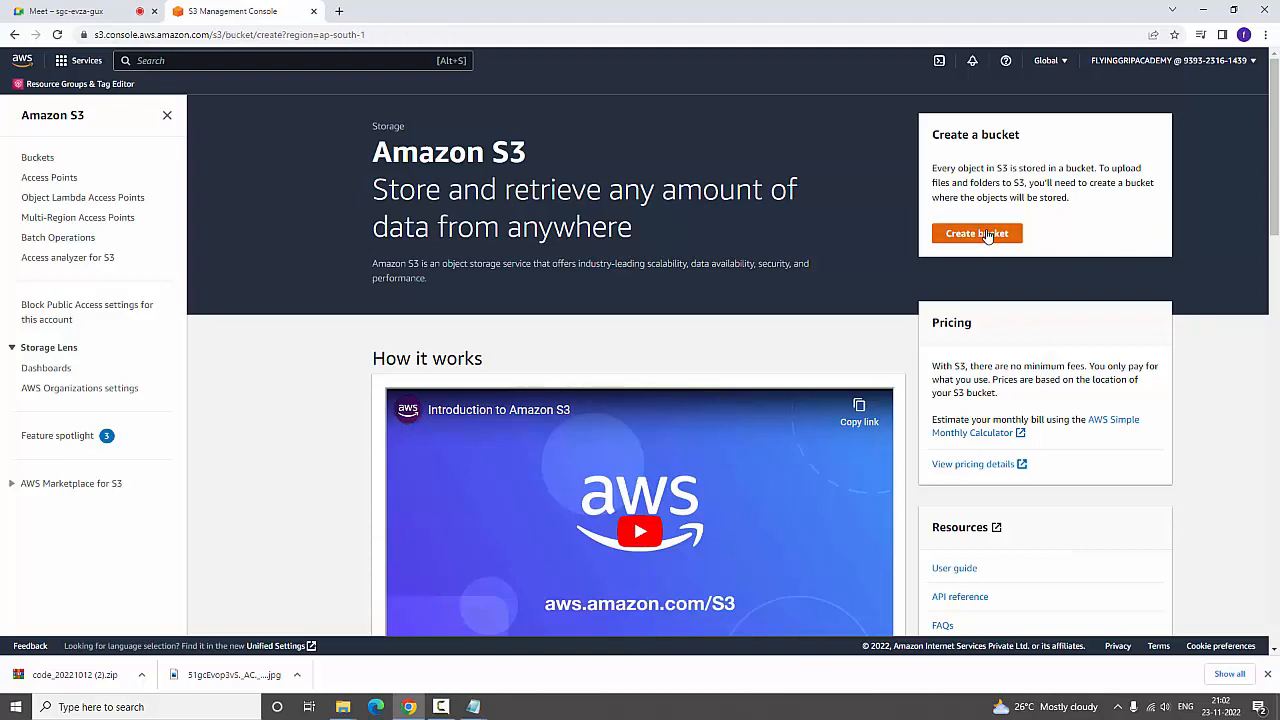
scroll(987, 236, "down", 4)
scroll(987, 236, "up", 4)
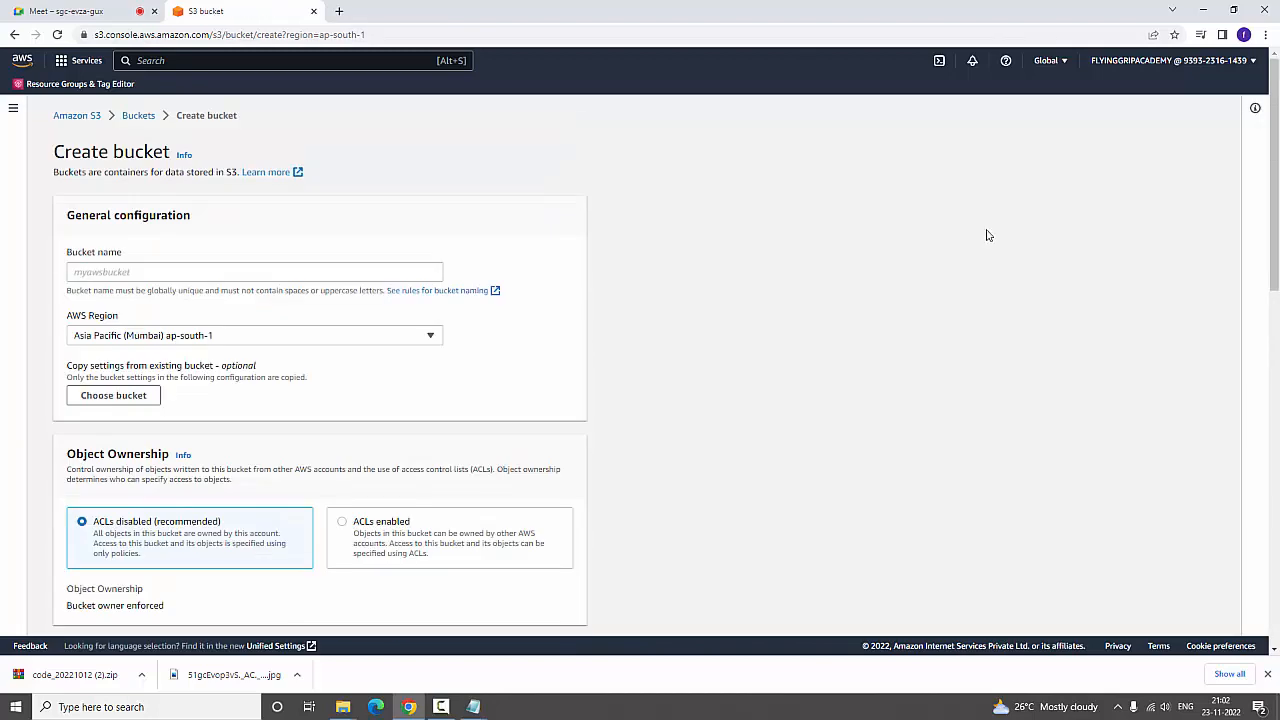
Name the bucket with the owner's first name followed by "-demoexample" and select the region Asia Pacific (Mumbai) ap-south-1
left_click(186, 268)
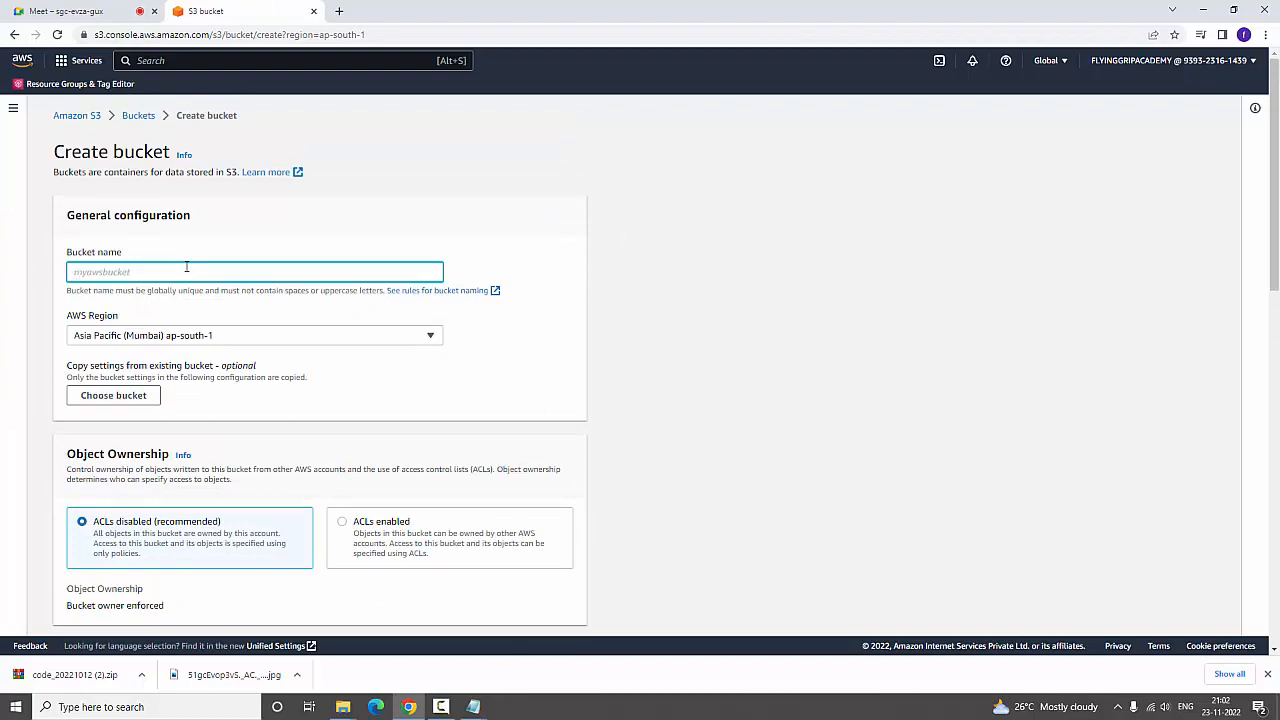
type("pradeep-demoexample")
left_click(431, 340)
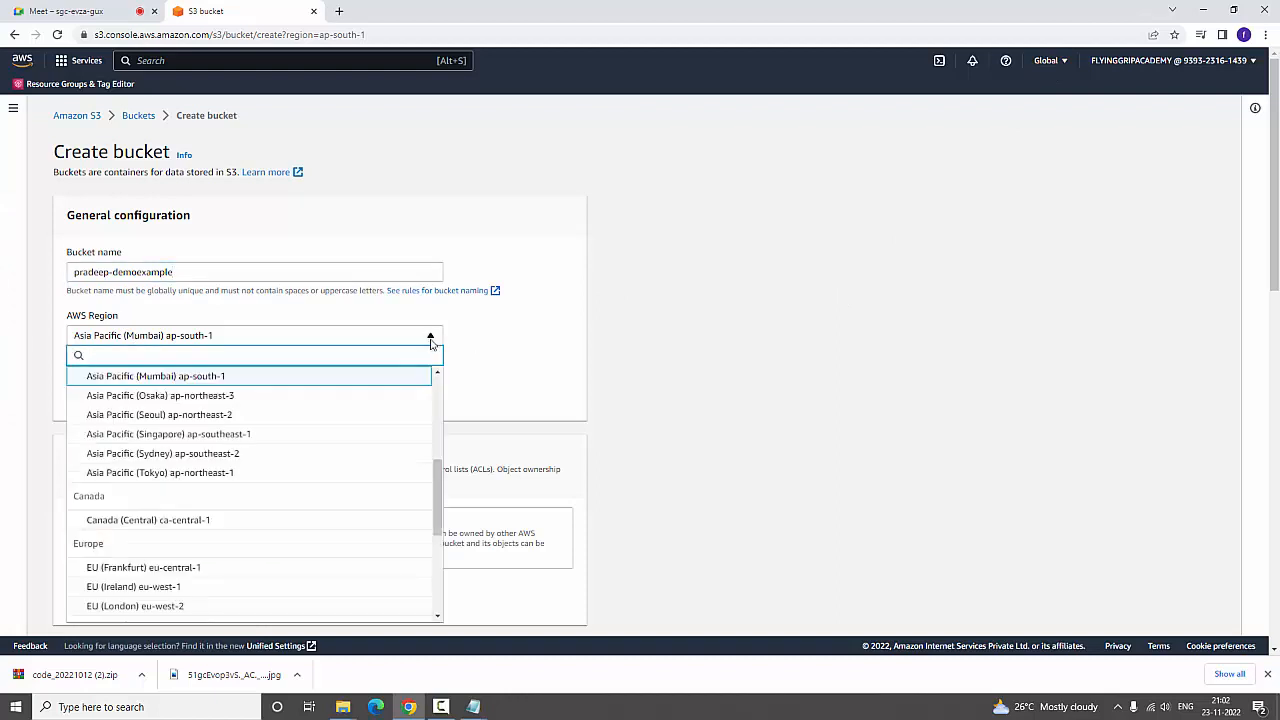
left_click(197, 377)
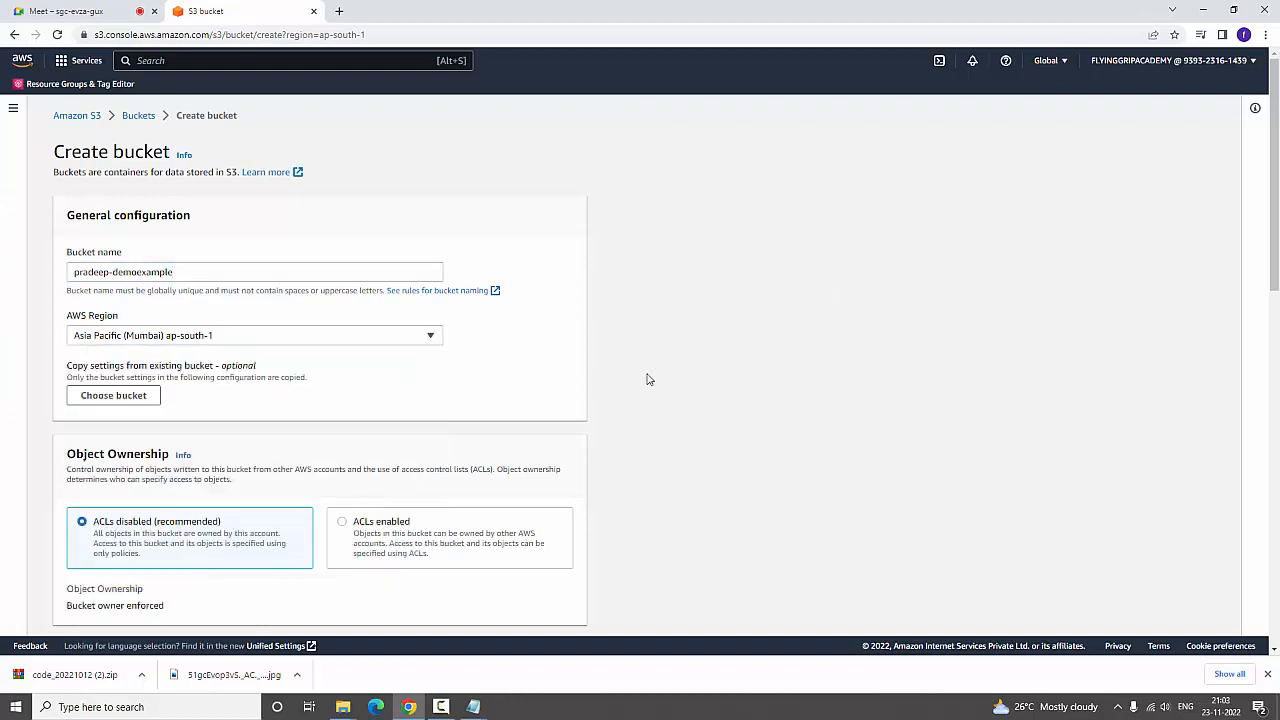
View the existing buckets whose settings could be copied, and review the new bucket's object ownership options and name
left_click(101, 398)
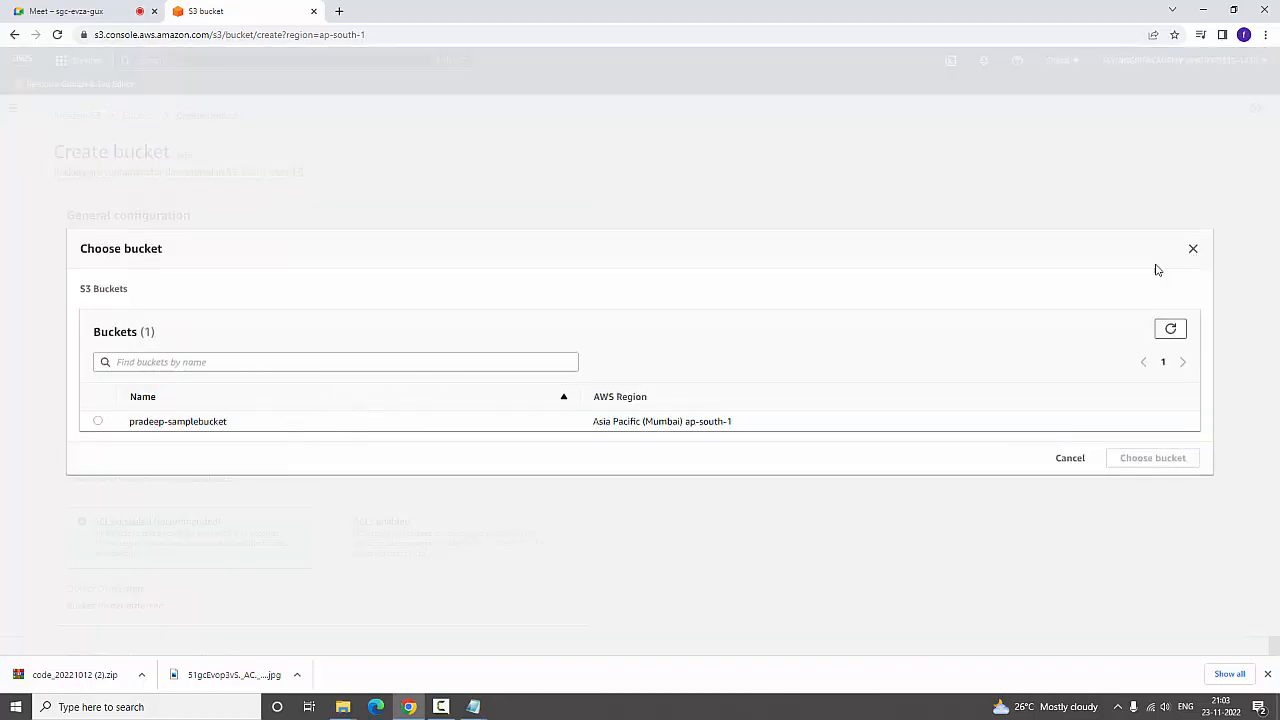
left_click(1193, 248)
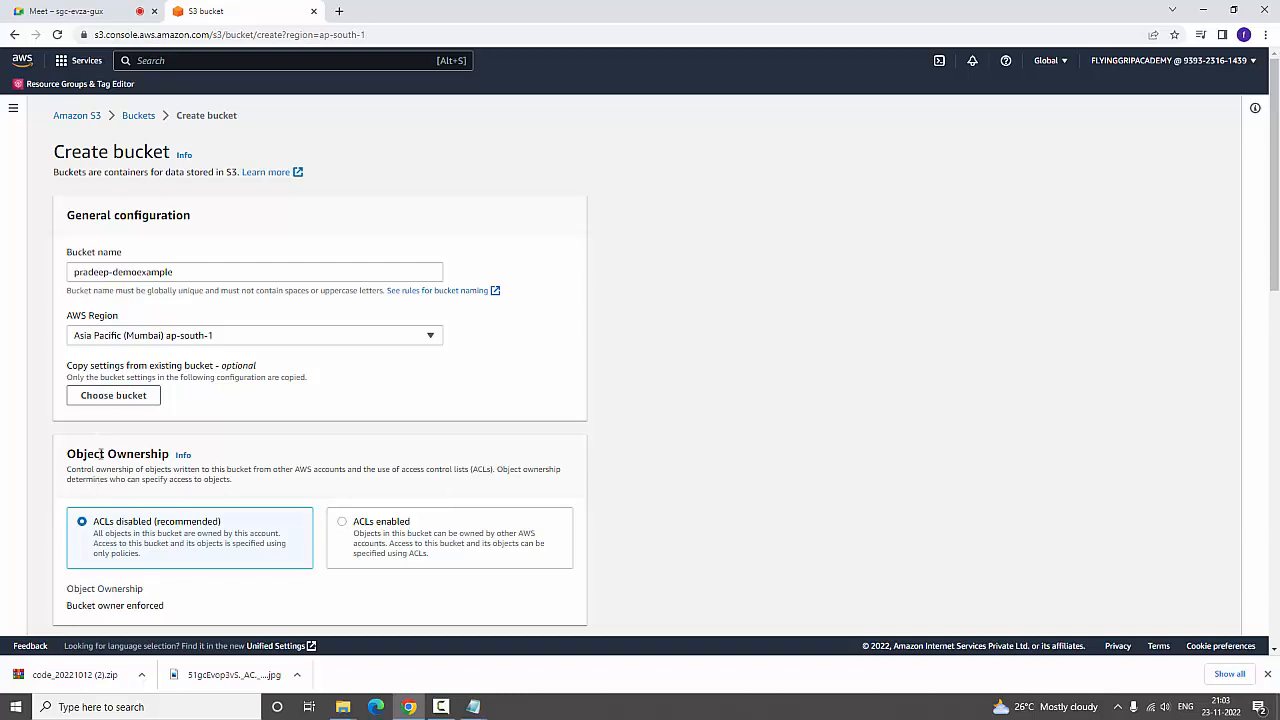
scroll(278, 376, "down", 2)
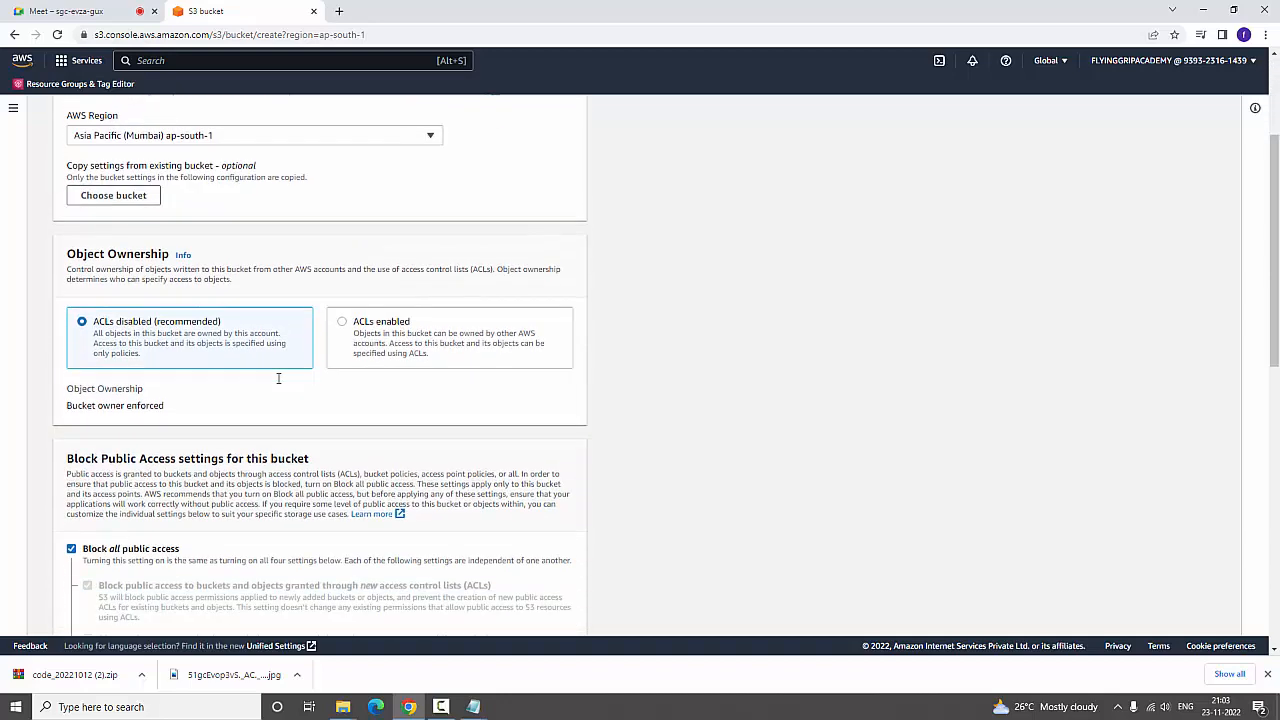
scroll(278, 378, "down", 1)
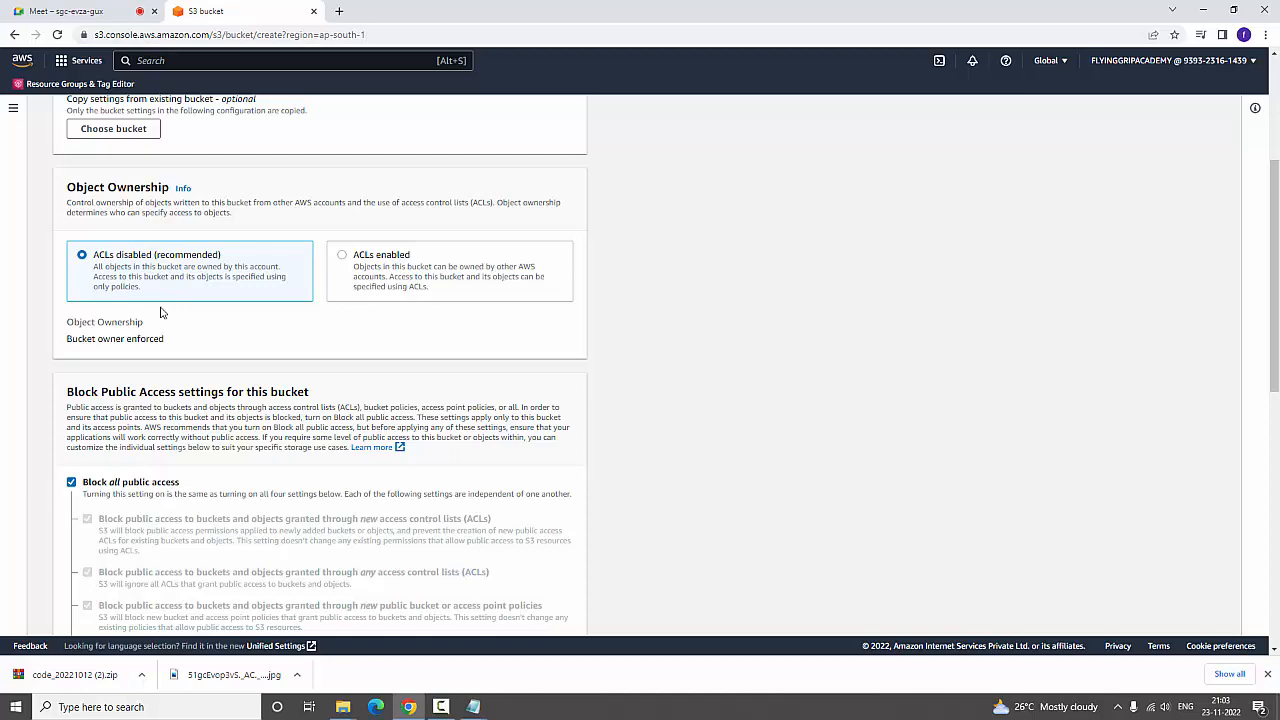
scroll(160, 313, "up", 4)
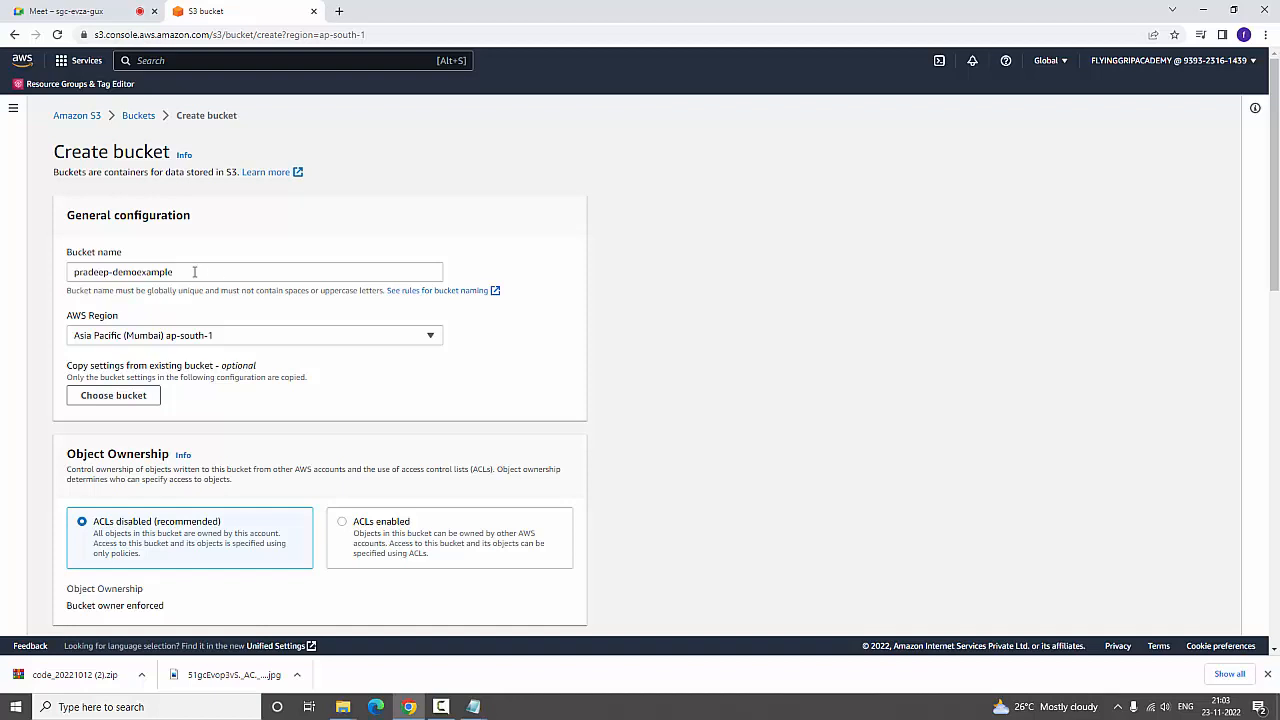
left_click_drag(194, 271, 47, 269)
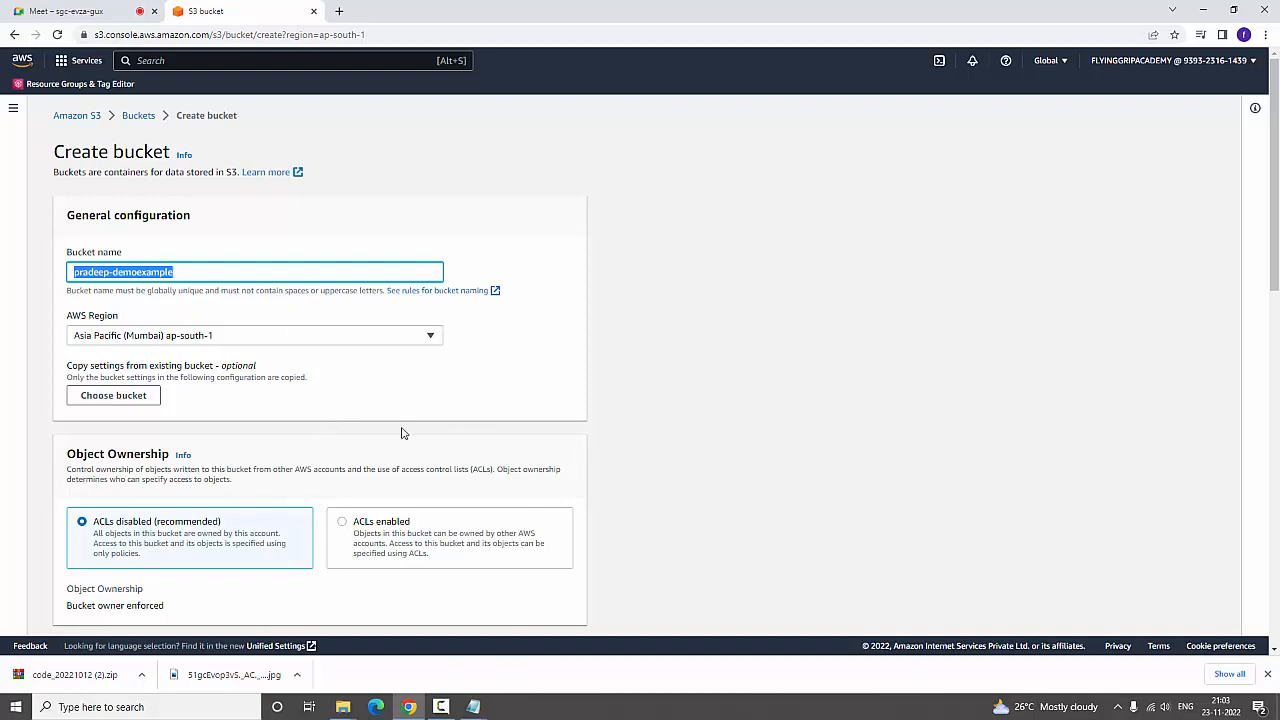
left_click(343, 524)
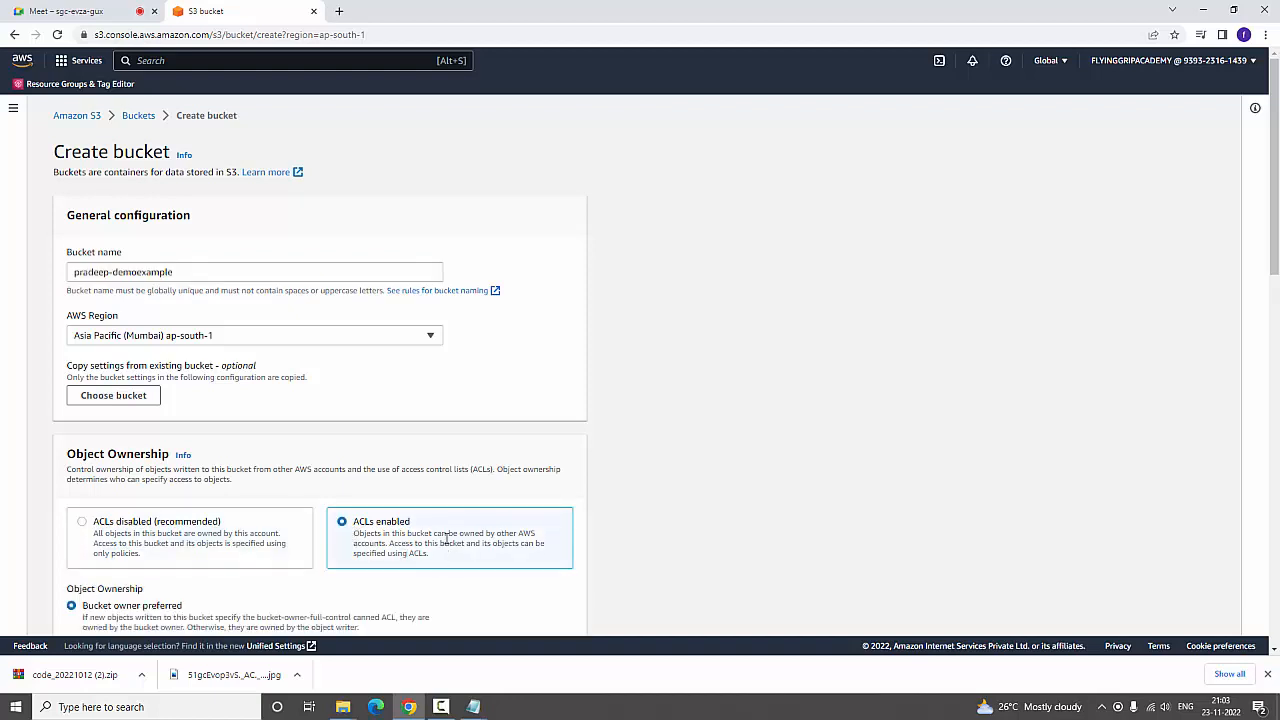
left_click_drag(433, 536, 536, 555)
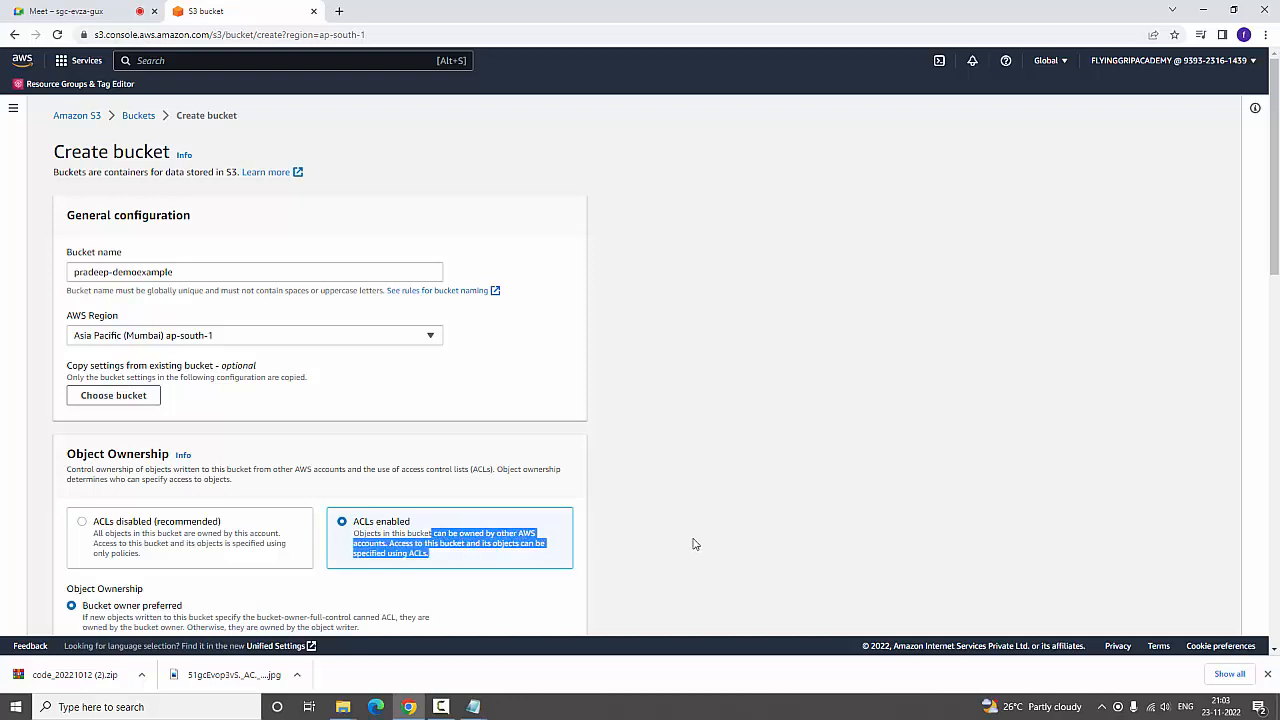
left_click(763, 521)
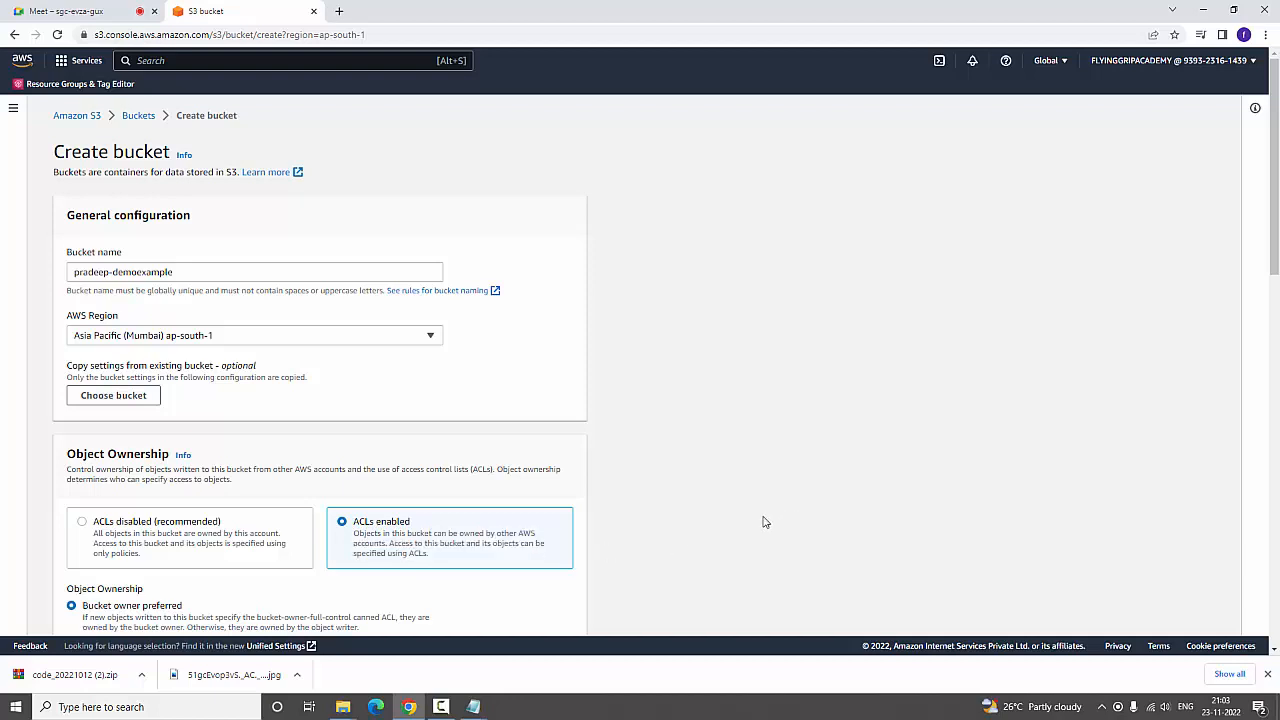
left_click(83, 523)
Create the bucket with all public access blocked, and with versioning and server-side encryption disabled
scroll(86, 515, "down", 3)
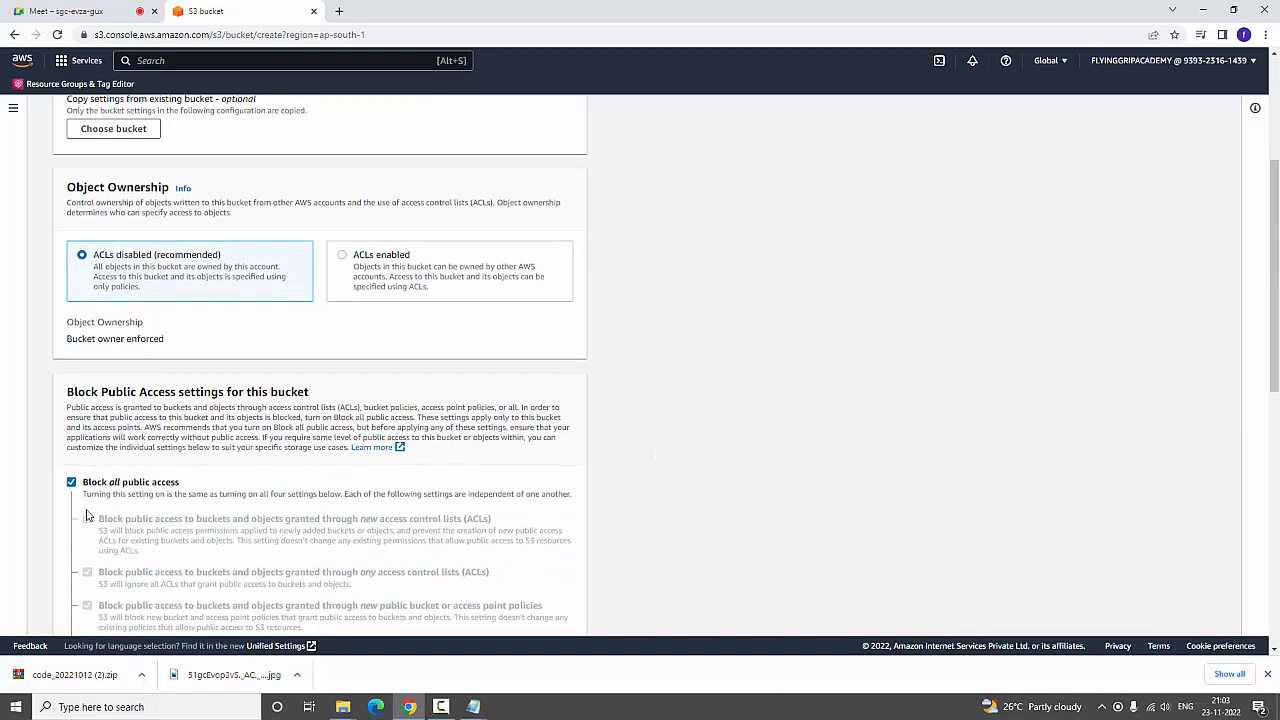
scroll(86, 515, "down", 3)
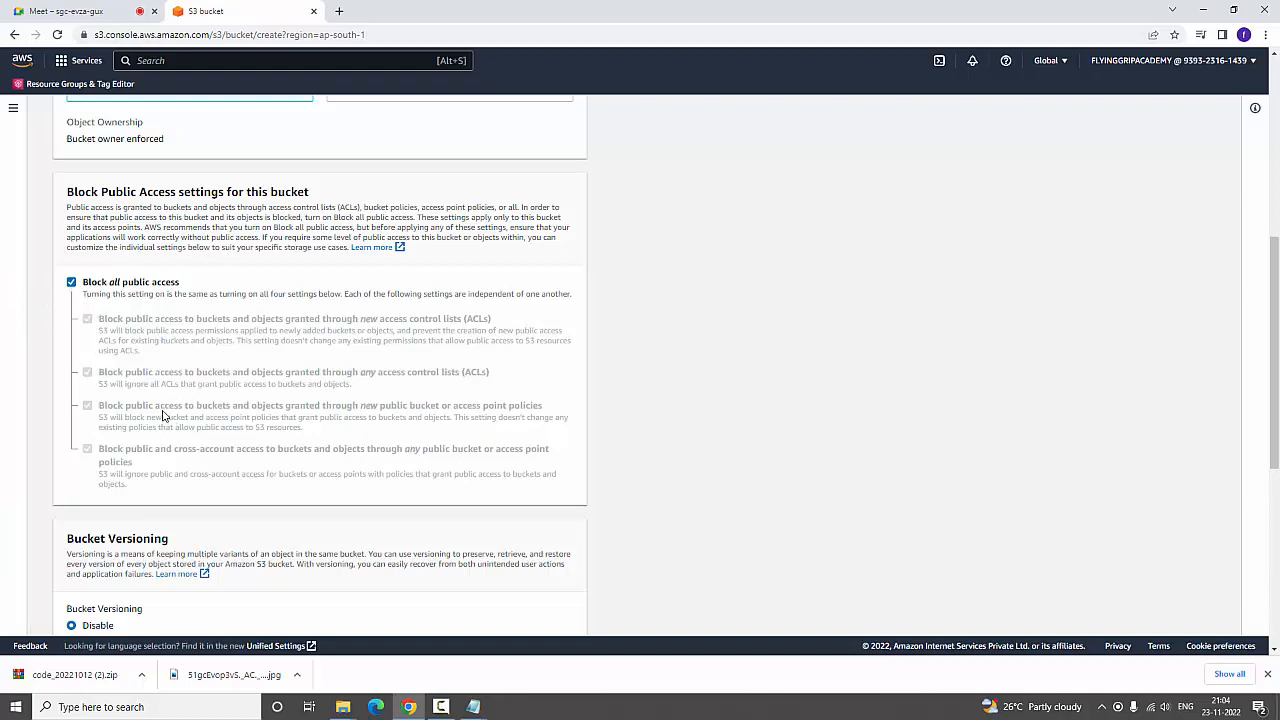
scroll(163, 415, "down", 3)
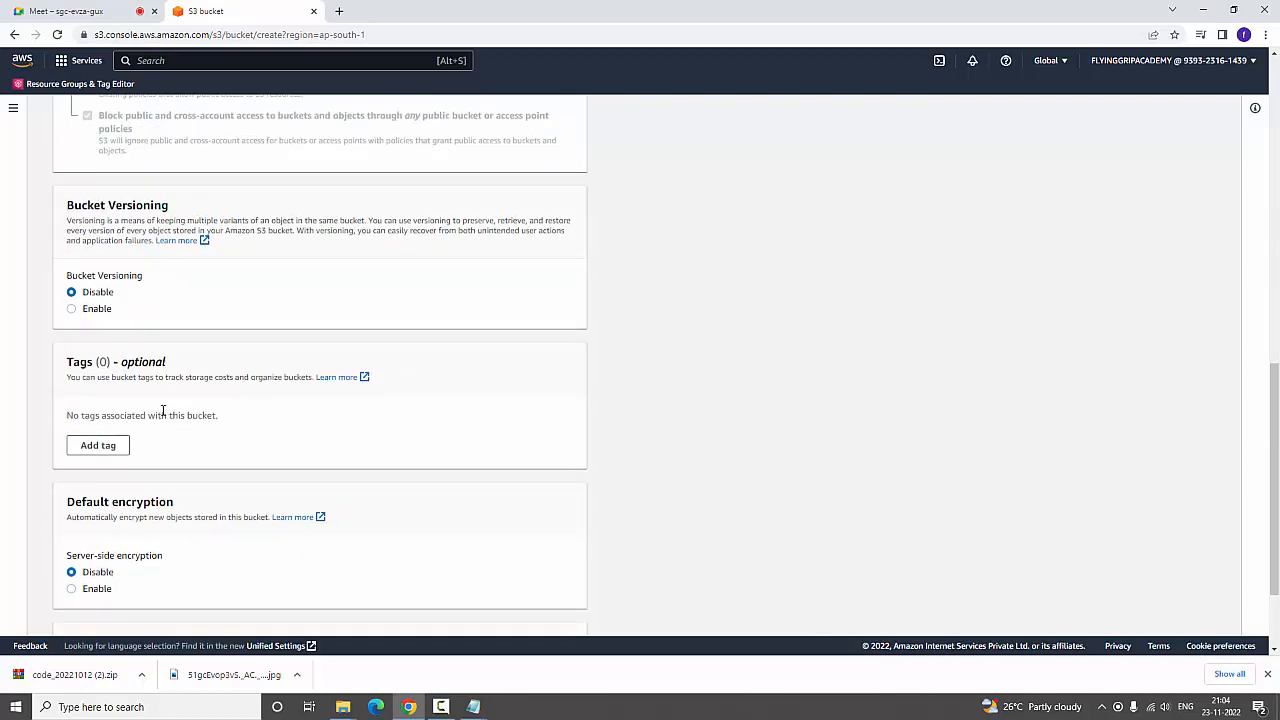
scroll(163, 411, "down", 1)
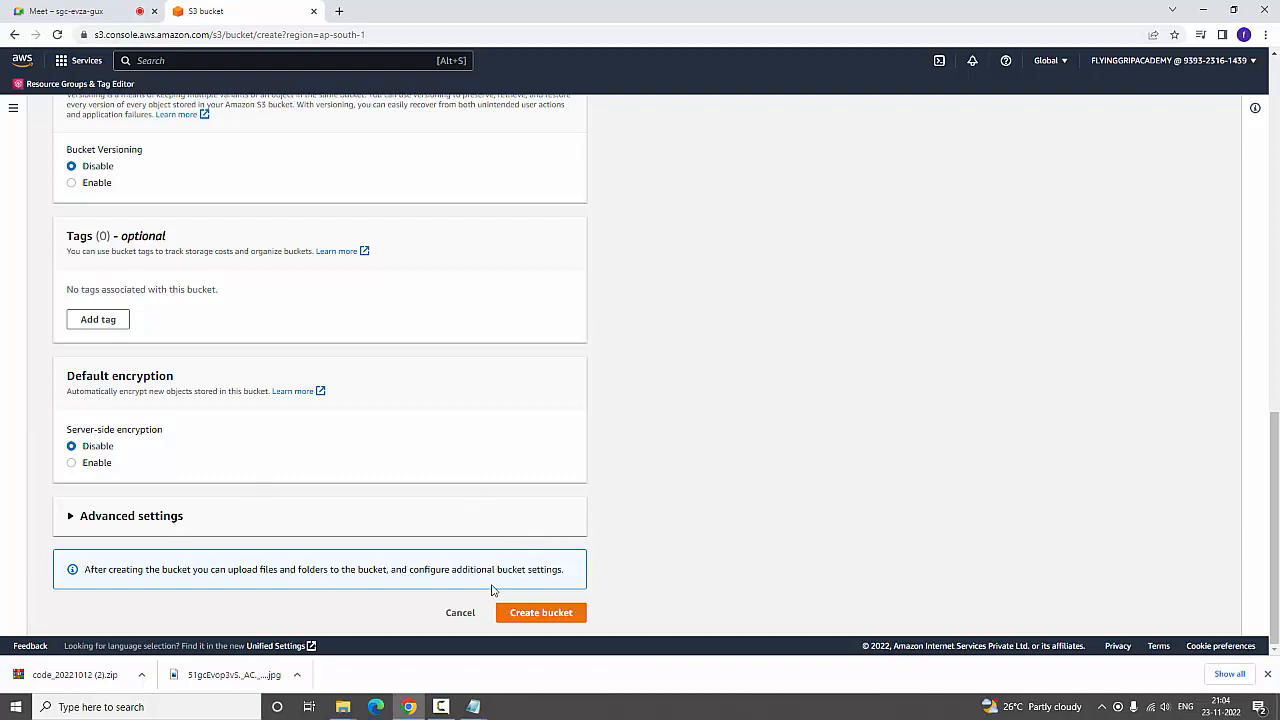
left_click(545, 620)
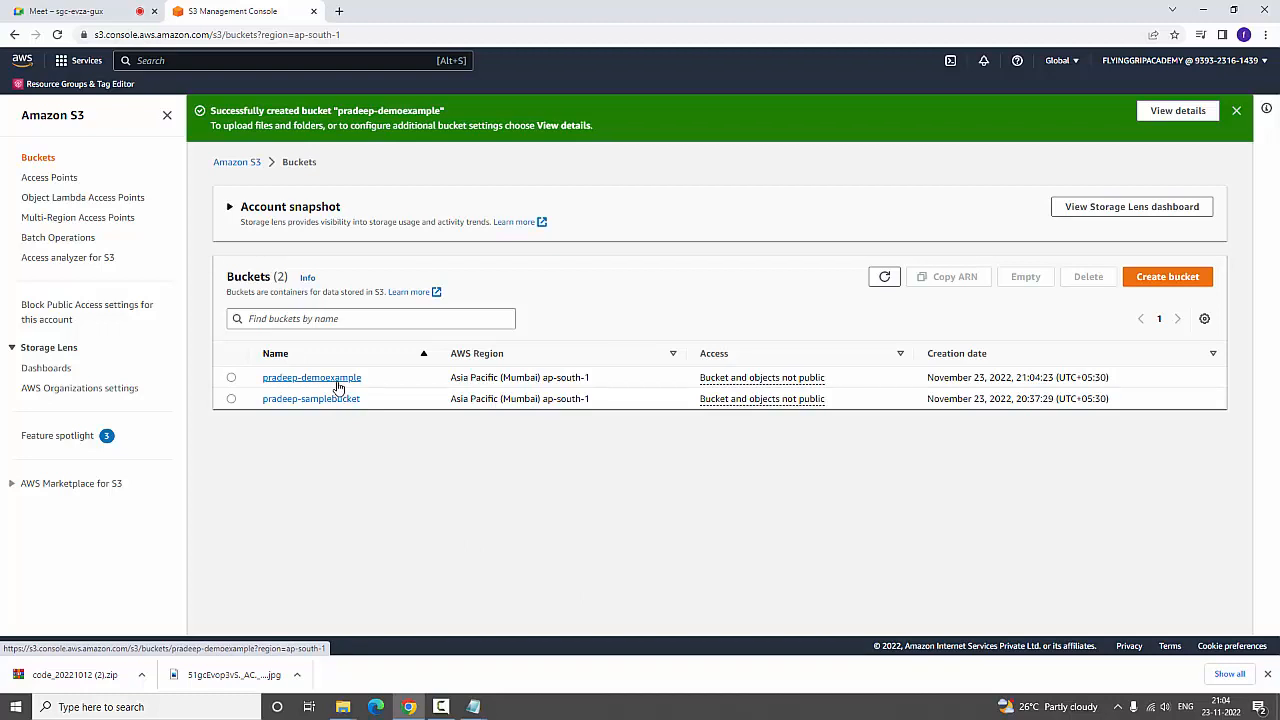
Delete the older bucket ending in "-samplebucket", confirming with its full name, and refresh the bucket list
left_click(231, 399)
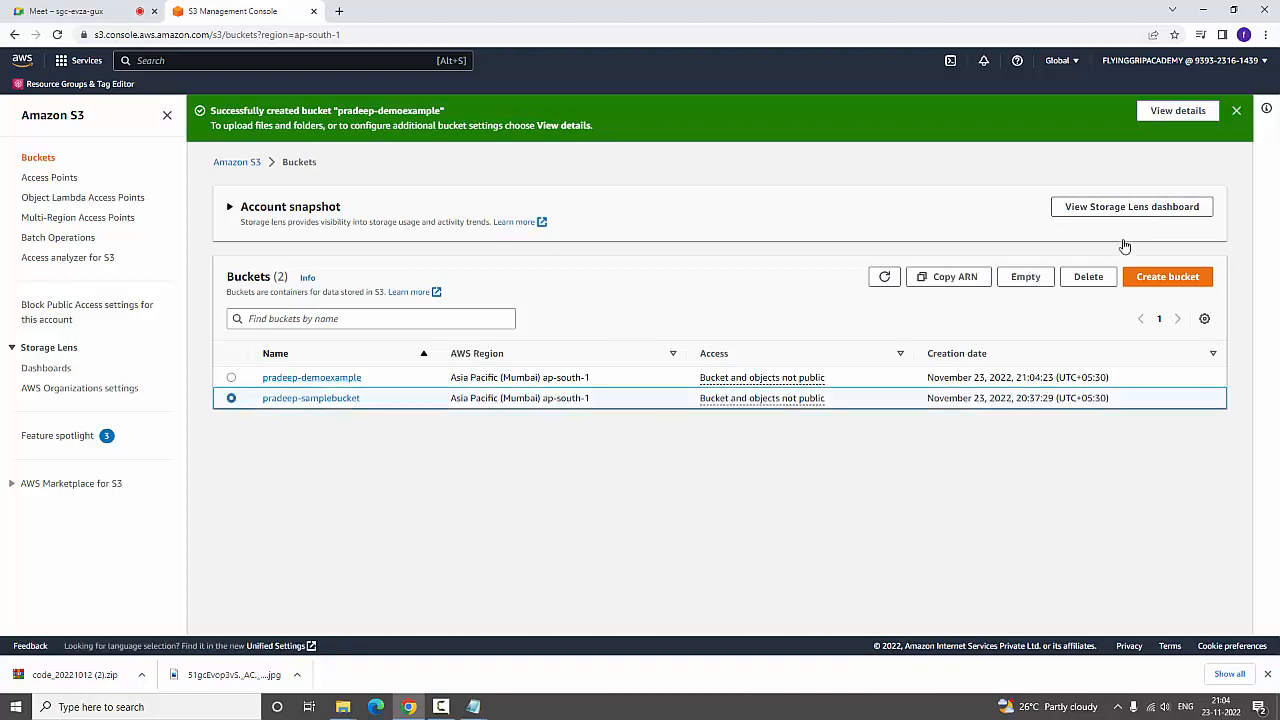
left_click(1025, 276)
left_click(491, 350)
left_click(231, 354)
left_click(1086, 229)
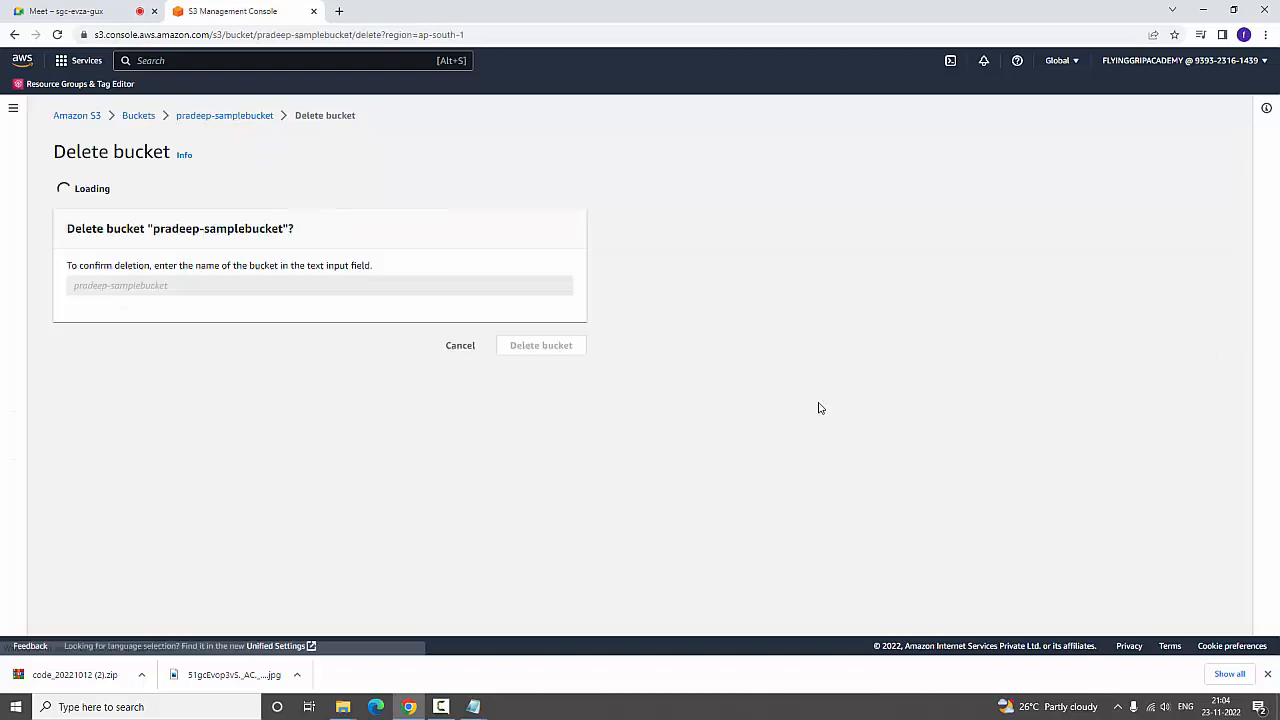
left_click(292, 339)
type("pradeep-sample")
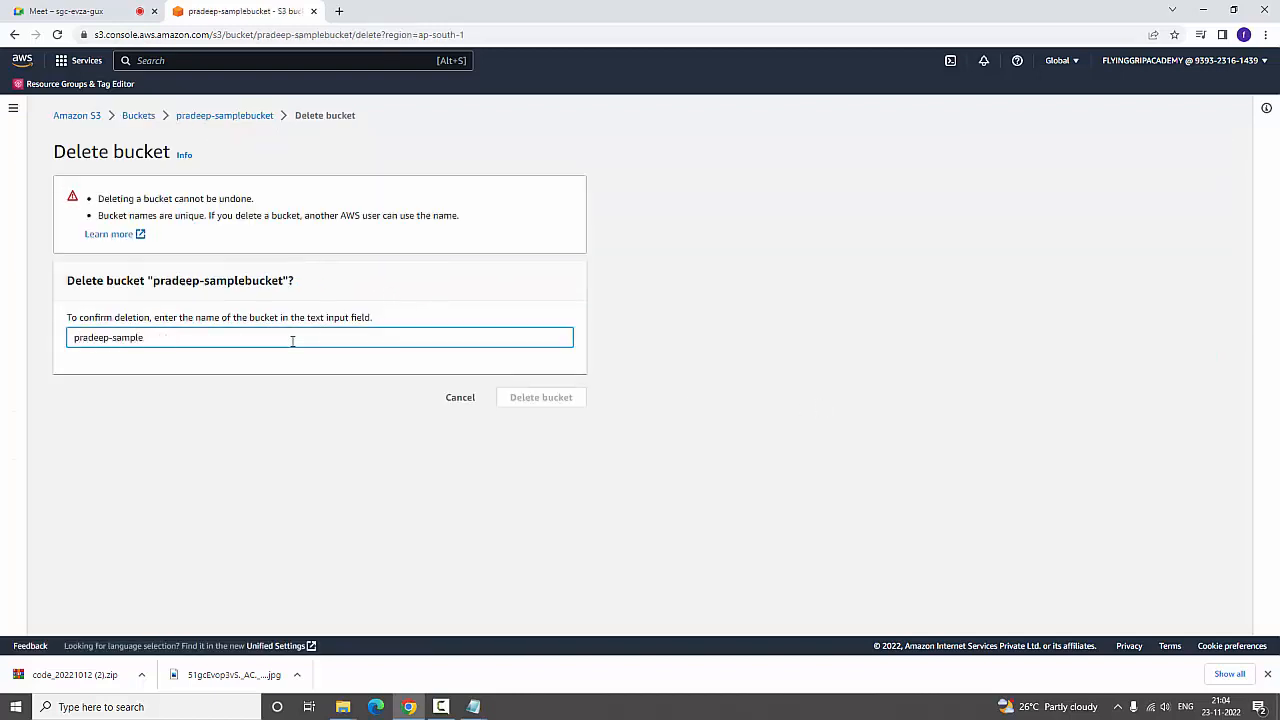
type("bucket")
left_click(541, 397)
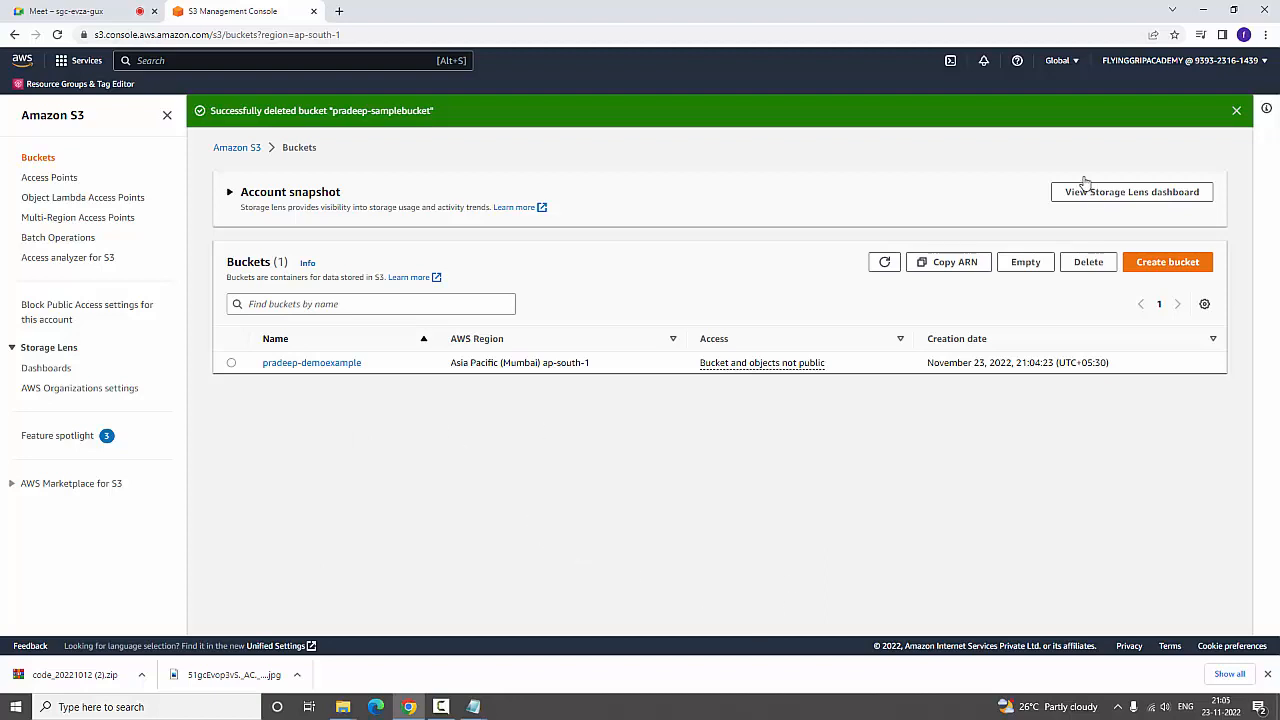
left_click(880, 270)
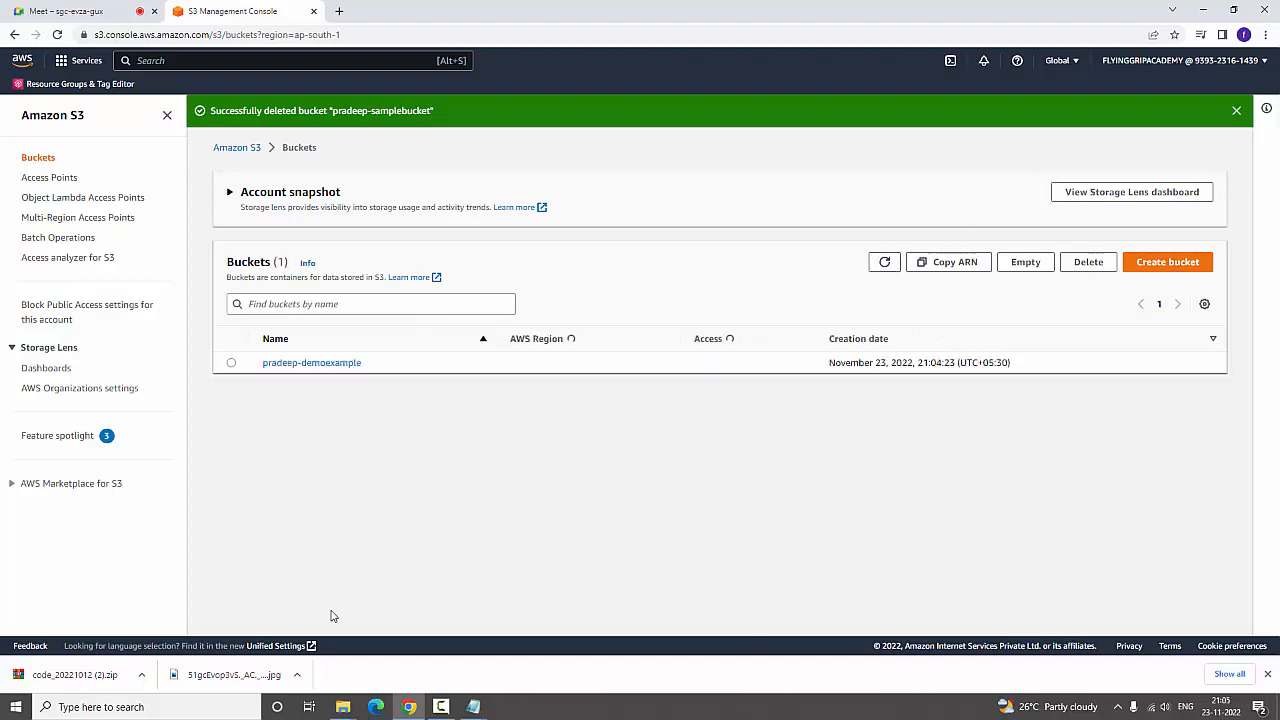
Open the bucket ending in "-demoexample", and switch to File Explorer with the desktop's s3 folder open
left_click(316, 366)
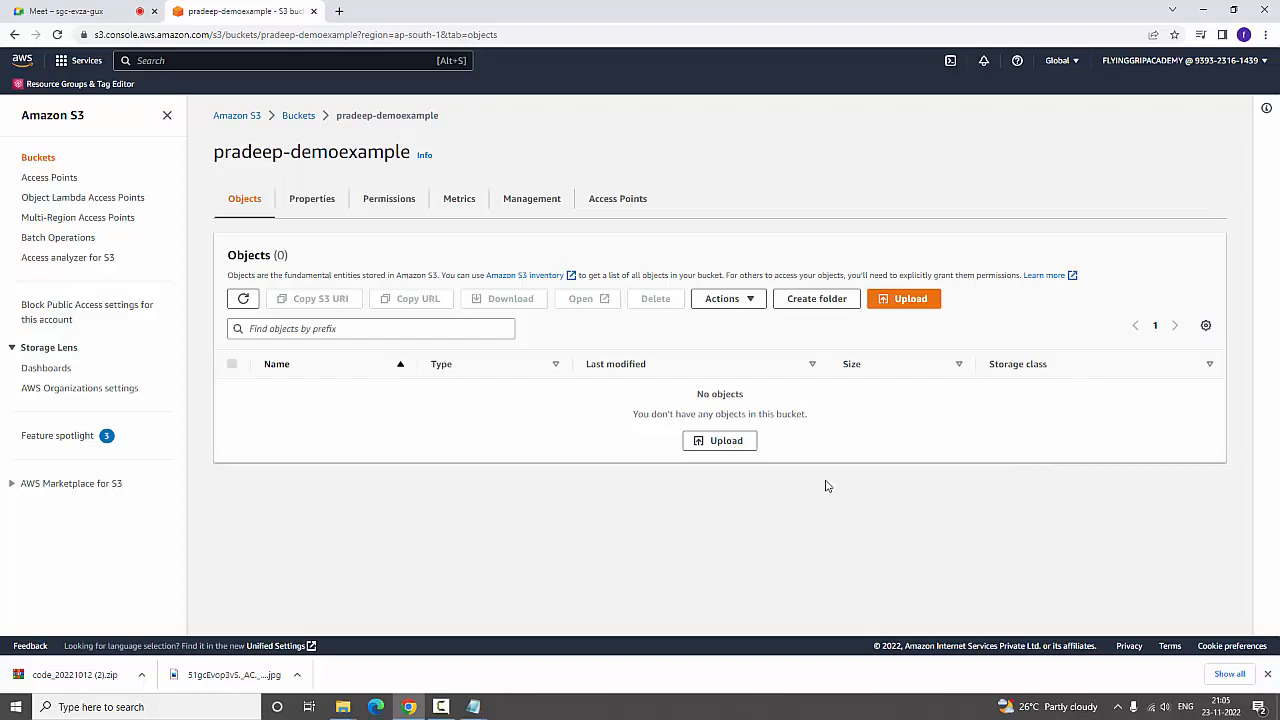
key("super+d")
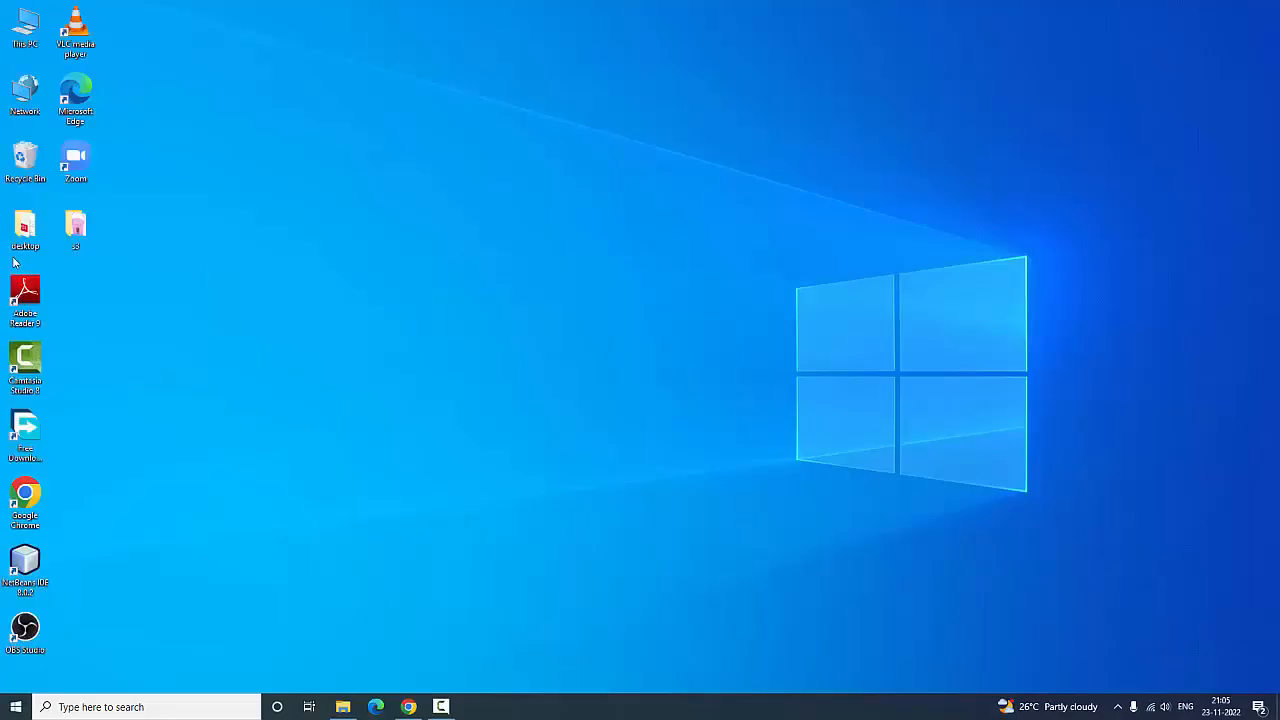
double_click(80, 232)
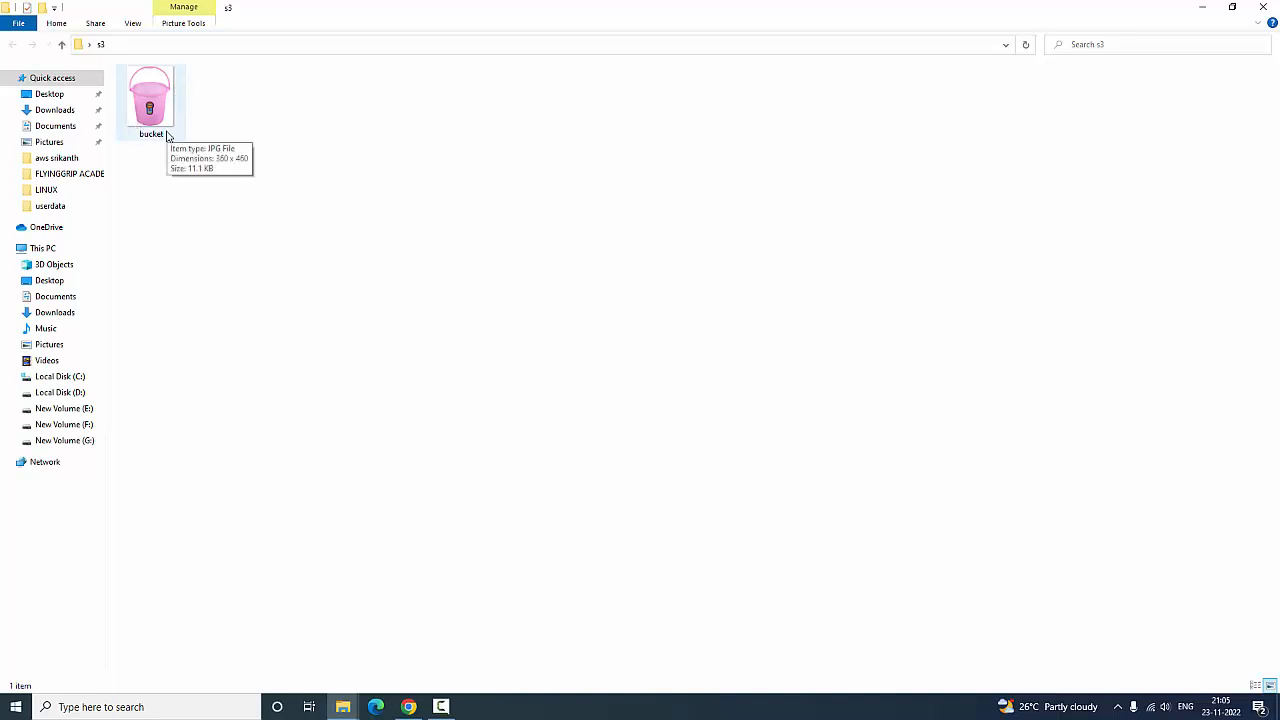
right_click(274, 280)
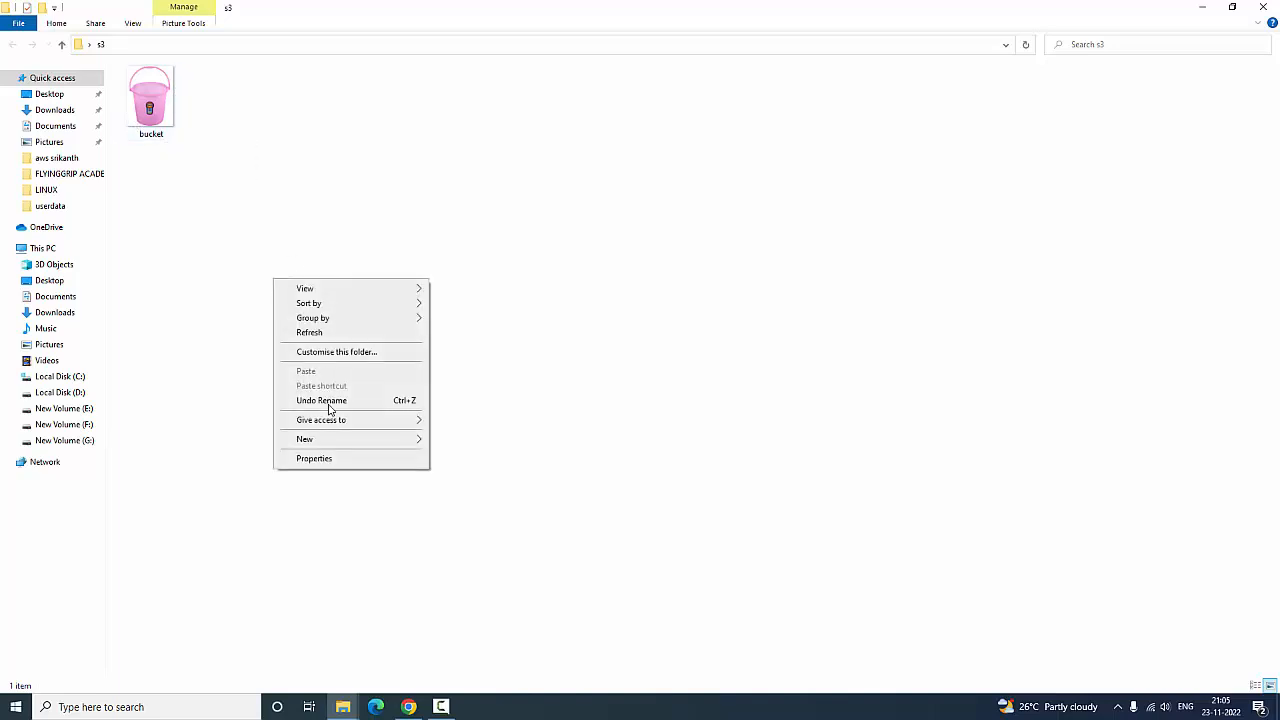
mouse_move(345, 439)
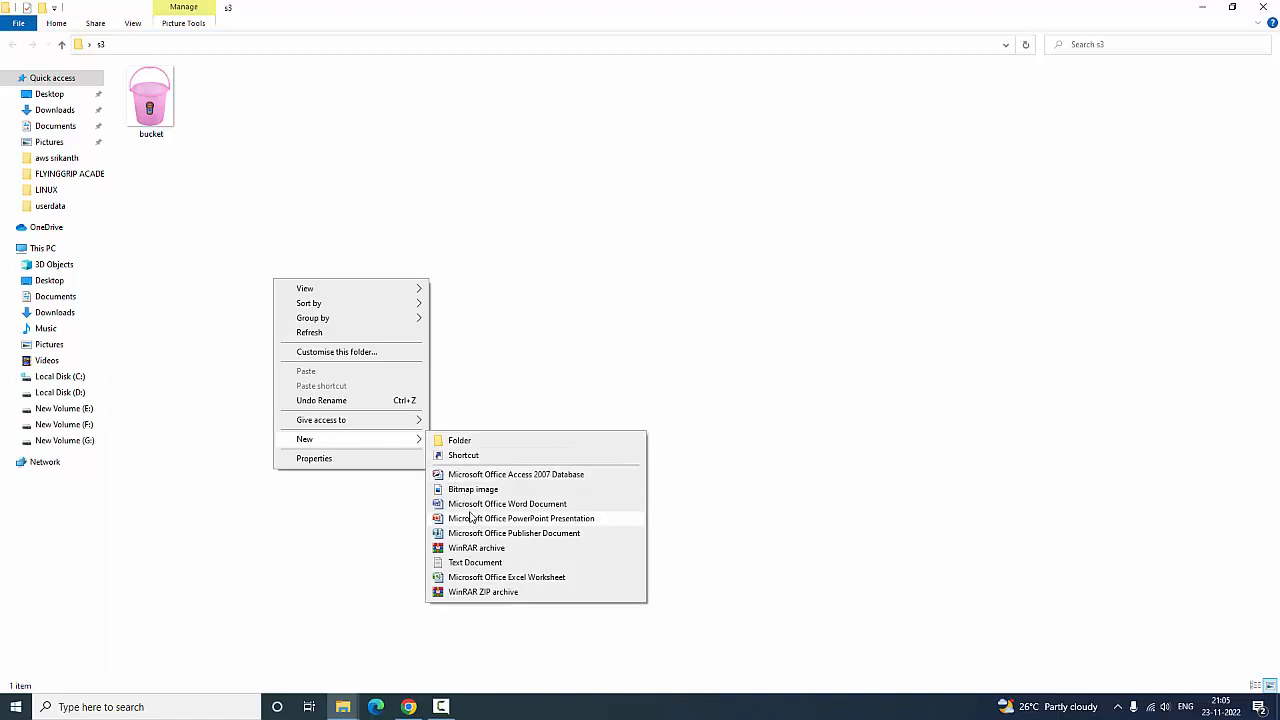
left_click(314, 560)
Open Notepad and write the opening <html> and closing </html> tags with an empty line between them
left_click(110, 709)
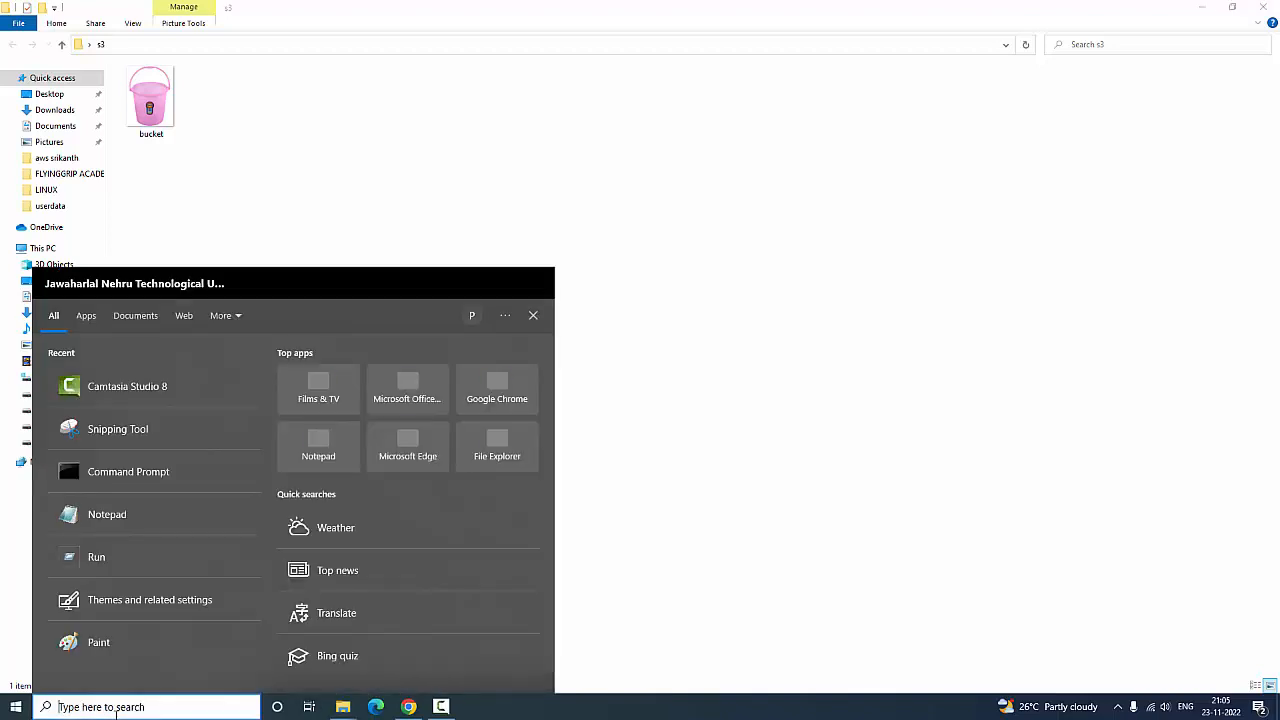
type("notepad")
key("Return")
type("<h")
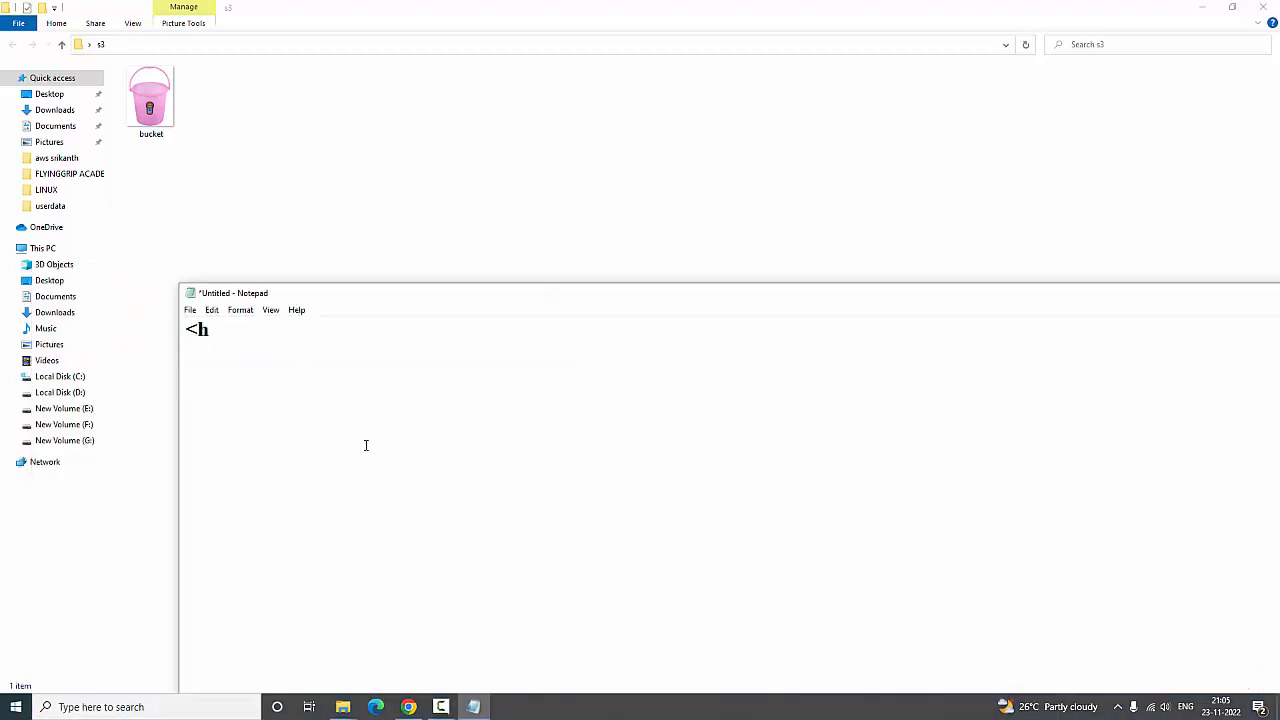
type("tml>")
key("Return")
type("</html>")
key("Up")
key("Return")
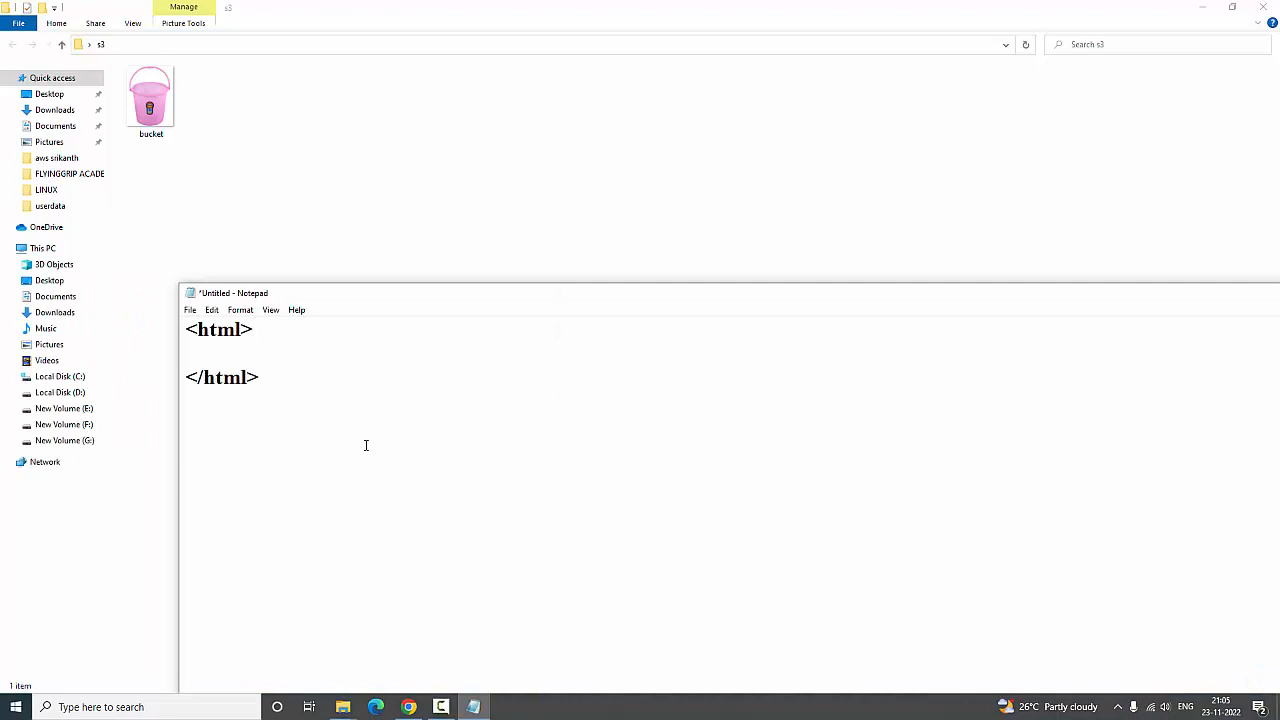
Between the html tags, add a head section with the title "hello this is sample bucket" and close both tags
type("<head><title>")
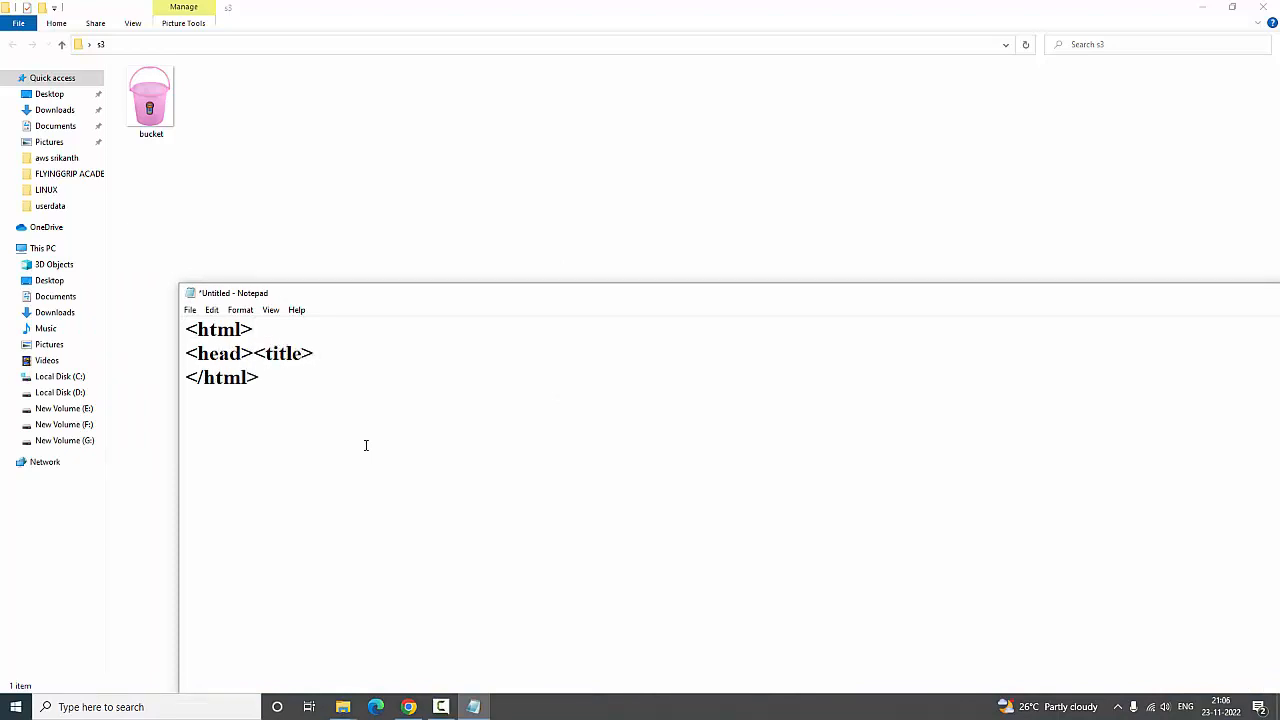
type("hello this is sample")
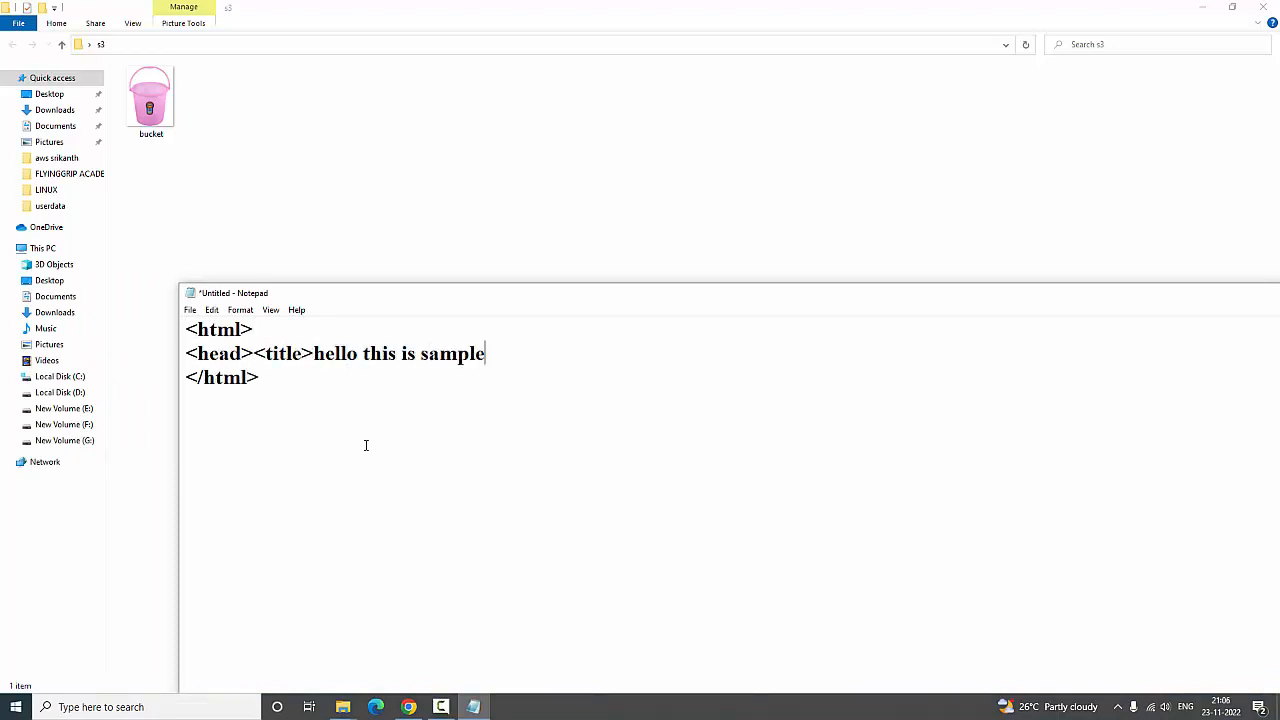
type(" bucket</tithe>")
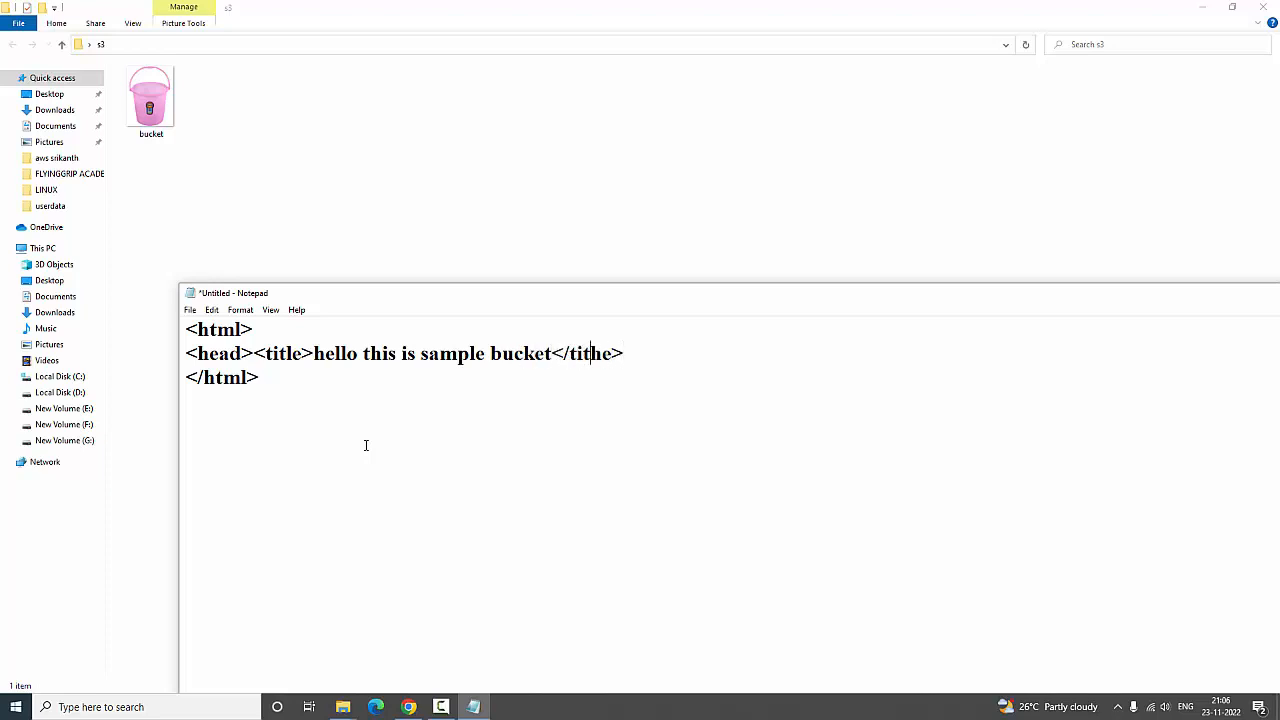
key("Delete")
key("Delete")
type("le></head>")
Start the body below the head and add the h1 heading "this image shows s3 bucket"
key("Return")
type("<body>")
key("Return")
type("<h")
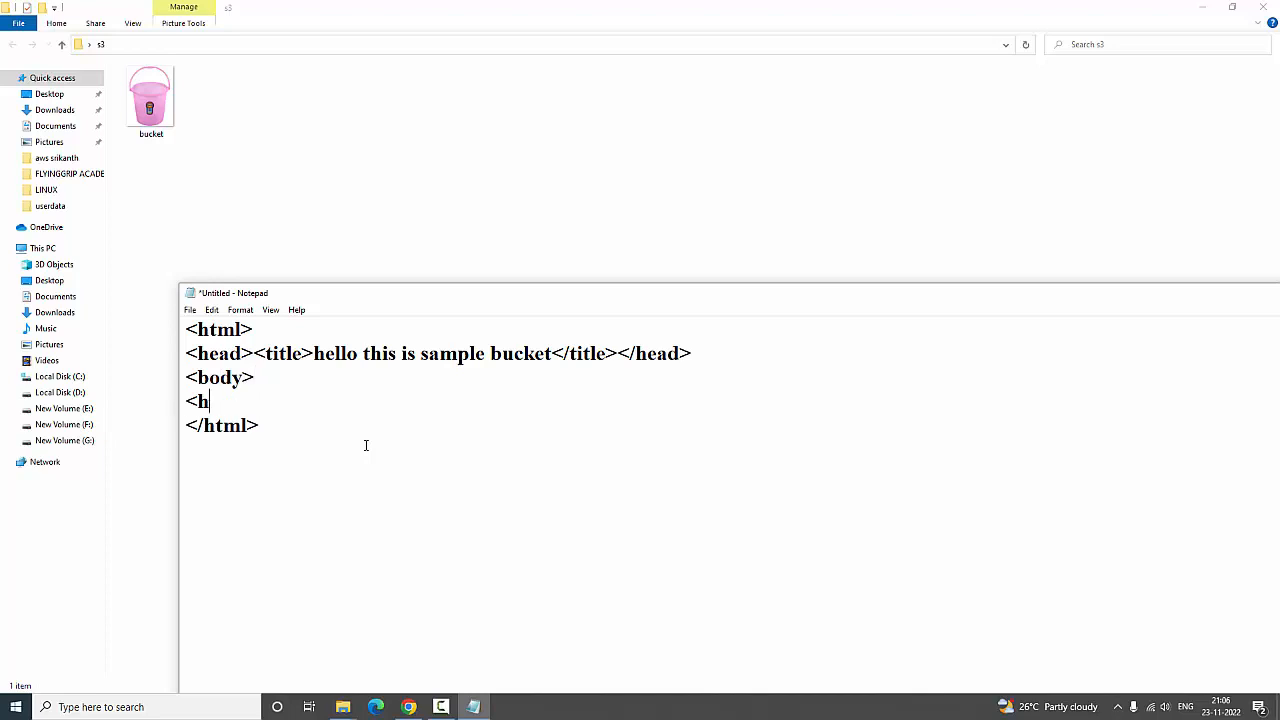
type("1>this image shows s3")
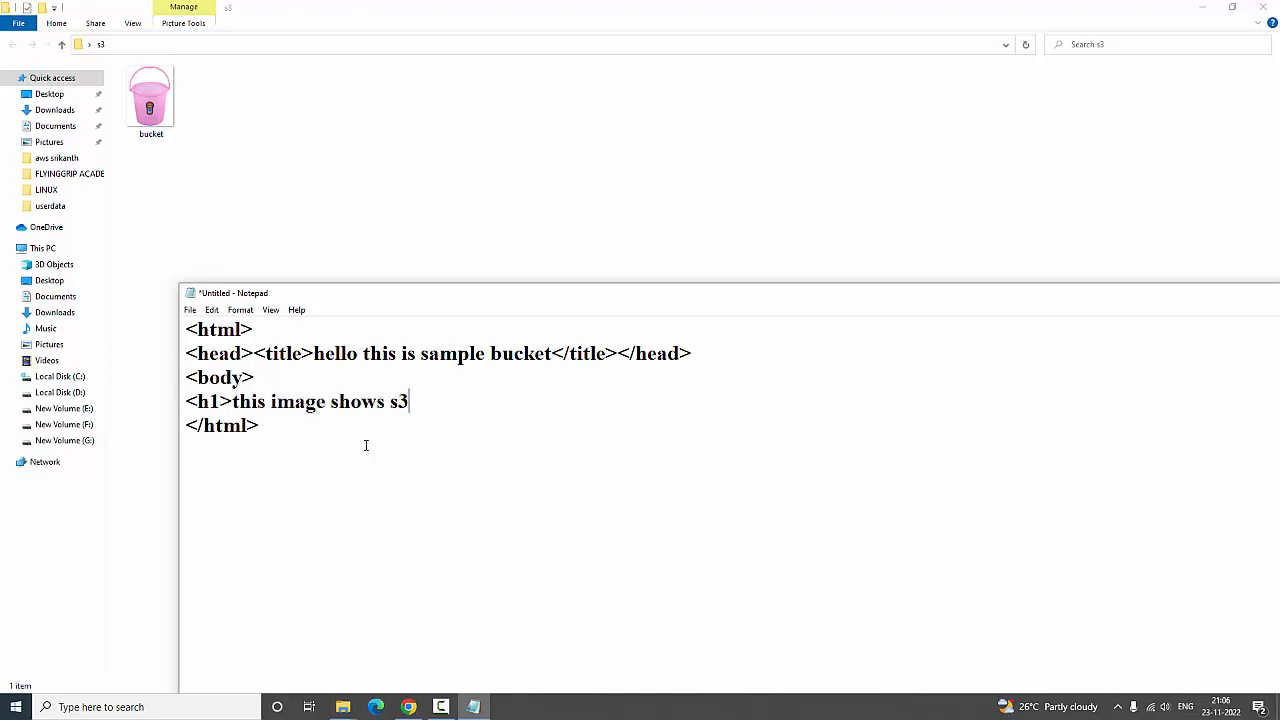
type(" bucket</h1>")
key("Return")
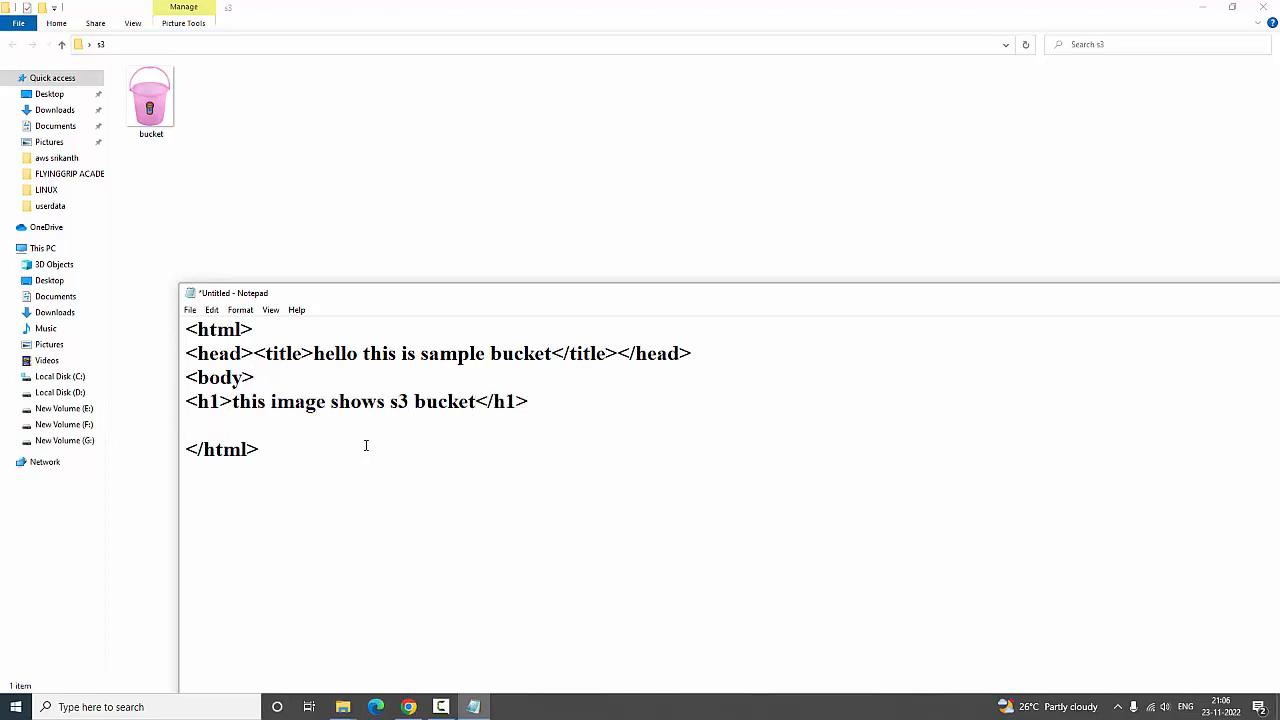
Below the heading, start an img tag with source "bucket.jpg" and height=200
type("<img src=\"bucket.jp")
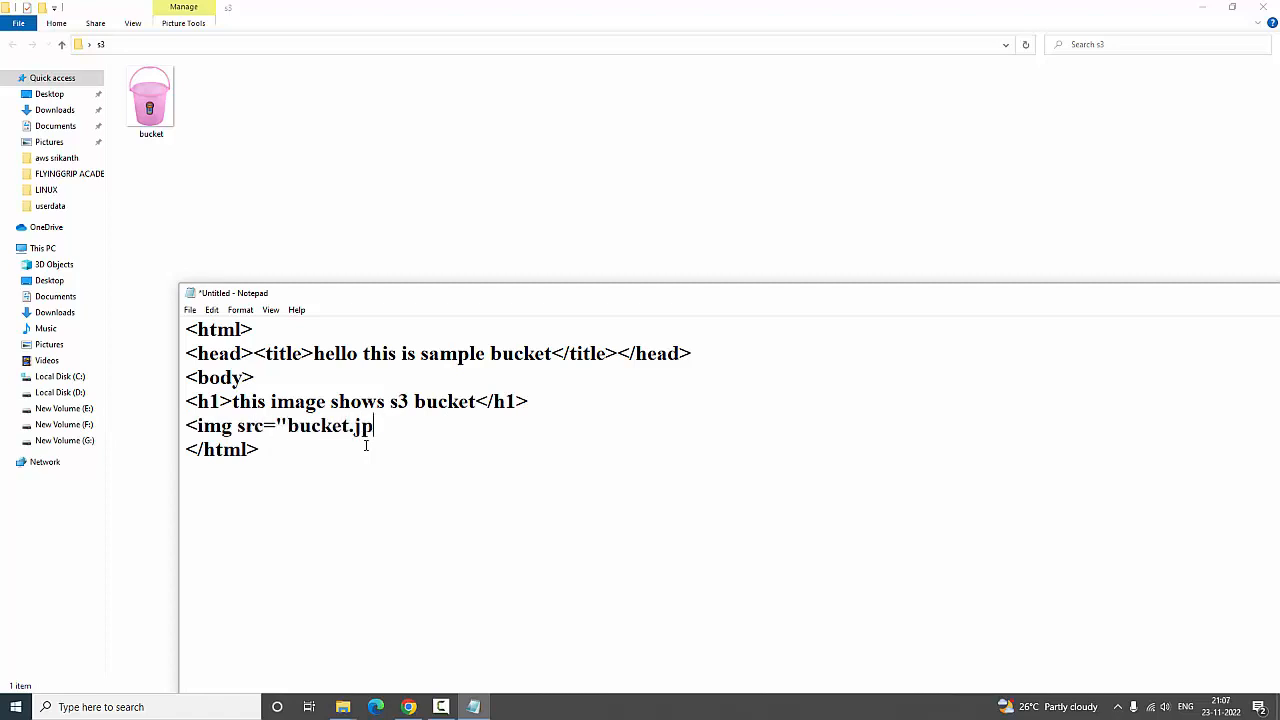
type("g\" heiht=200")
key("Left")
key("Left")
key("Left")
key("Left")
key("Left")
key("Left")
type("ght=200")
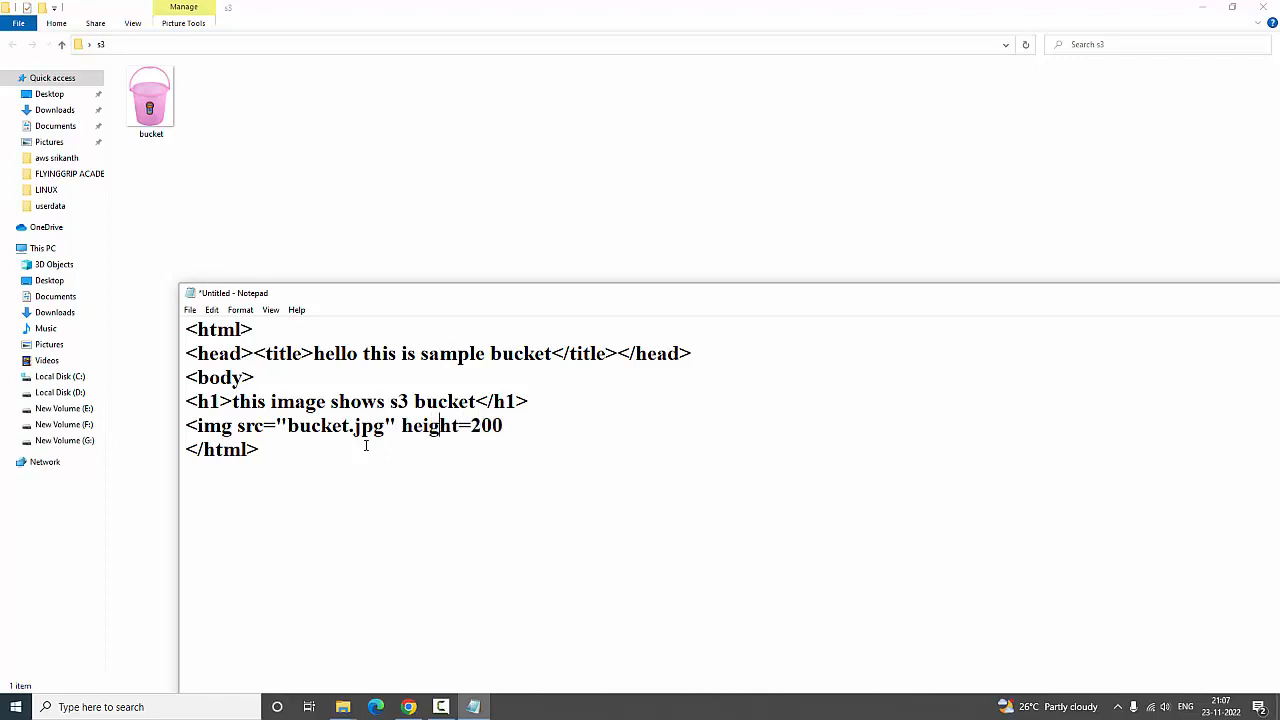
type(" with")
Add width=200 to the img tag, close it and begin a new line
key("BackSpace")
key("BackSpace")
key("BackSpace")
type("dth=200>")
key("Return")
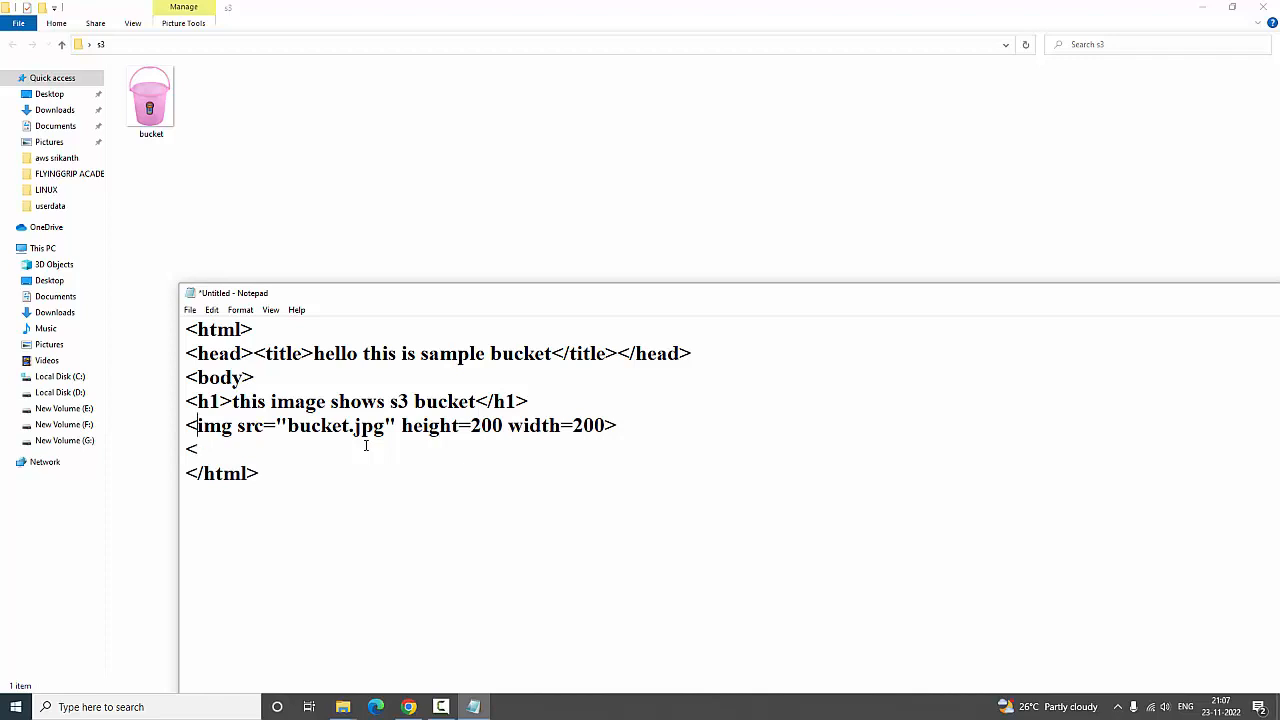
key("Up")
key("Up")
key("End")
key("Return")
type("<bod")
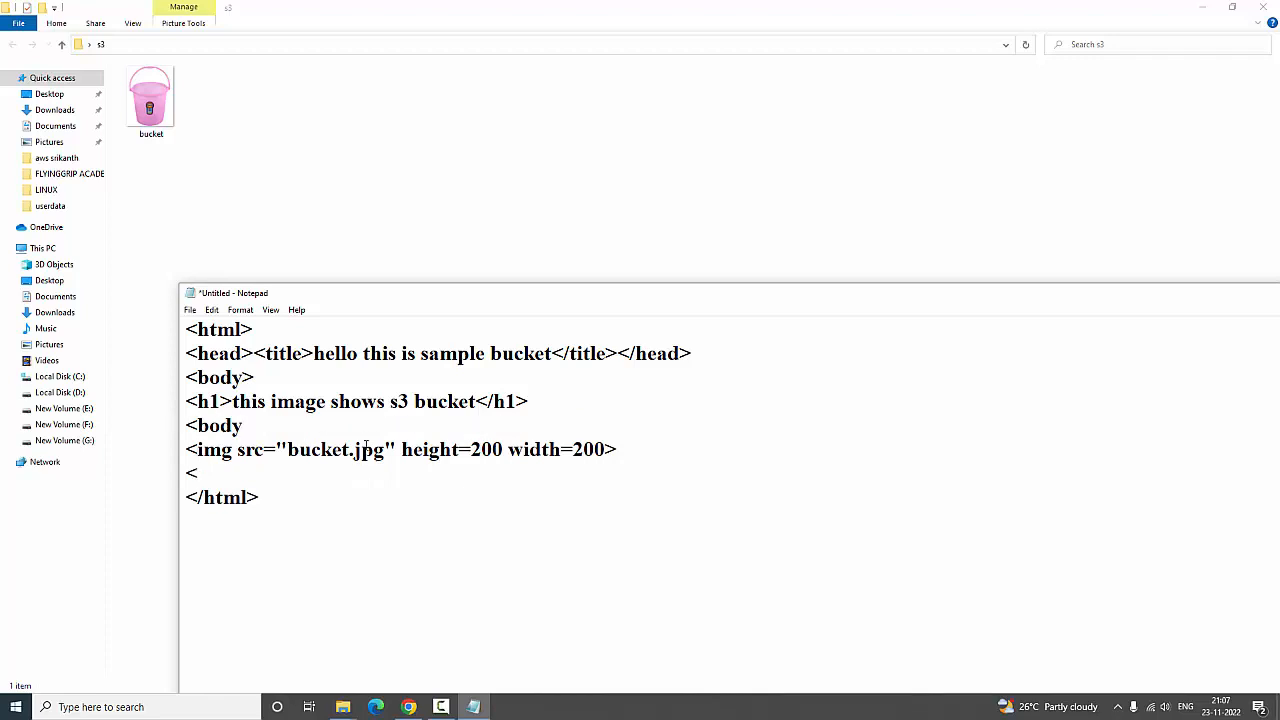
key("BackSpace")
key("BackSpace")
key("BackSpace")
key("BackSpace")
key("BackSpace")
key("Delete")
Complete the closing </body> tag on the line below the image tag
key("Down")
key("End")
type("/body>")
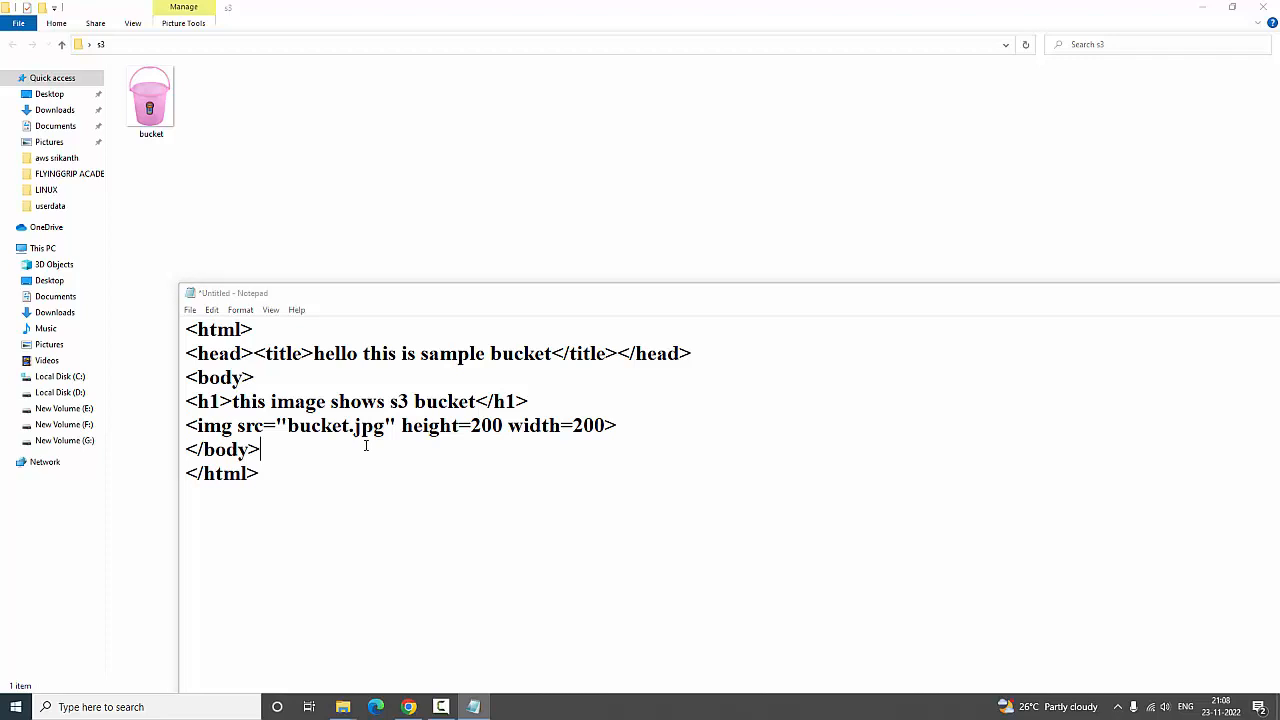
Start saving the document and choose the desktop's s3 folder as the location
key("ctrl+s")
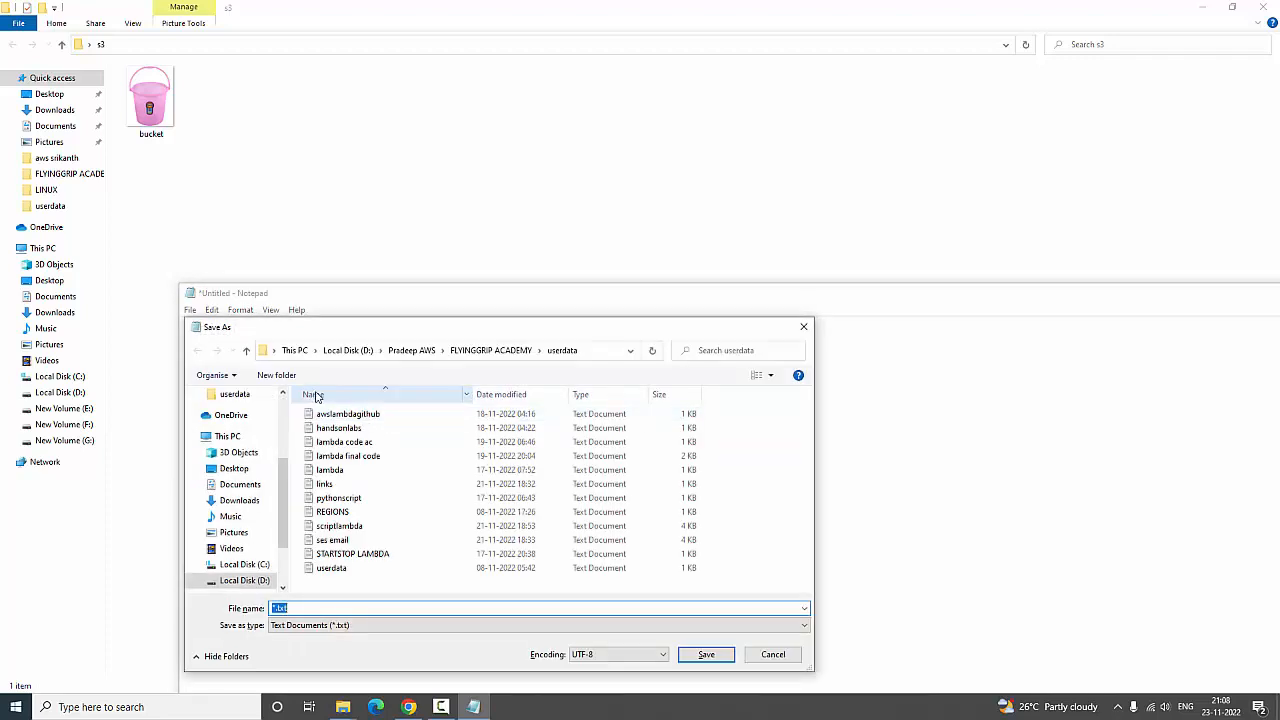
left_click(228, 436)
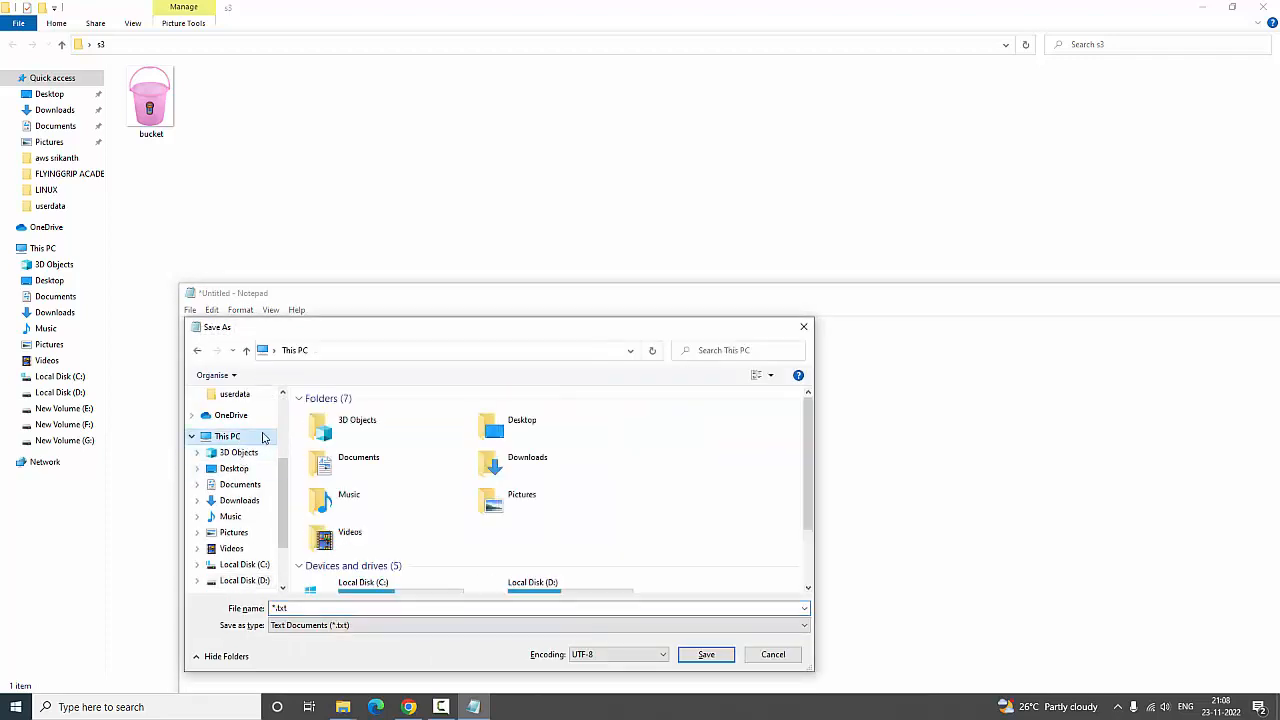
scroll(401, 480, "down", 2)
scroll(446, 520, "up", 2)
left_click(234, 468)
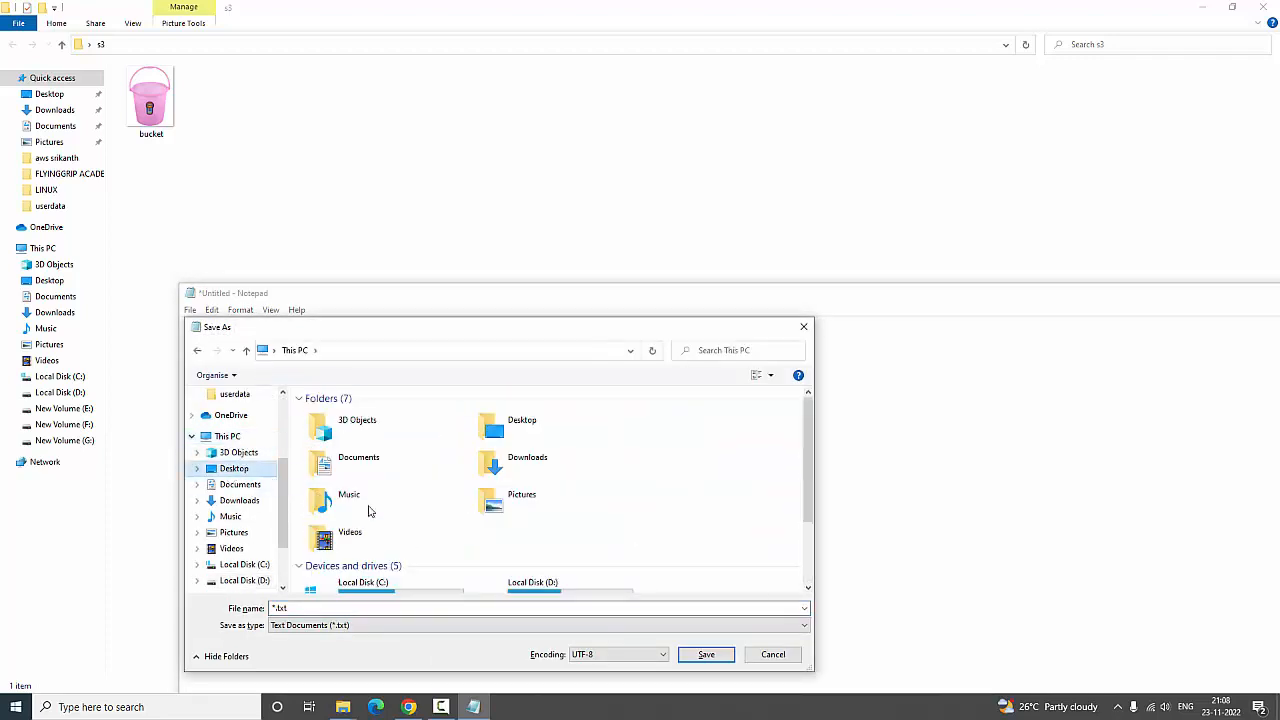
left_click(432, 442)
double_click(432, 442)
Set the file type to All Files and save the document as bucket.html
left_click(366, 625)
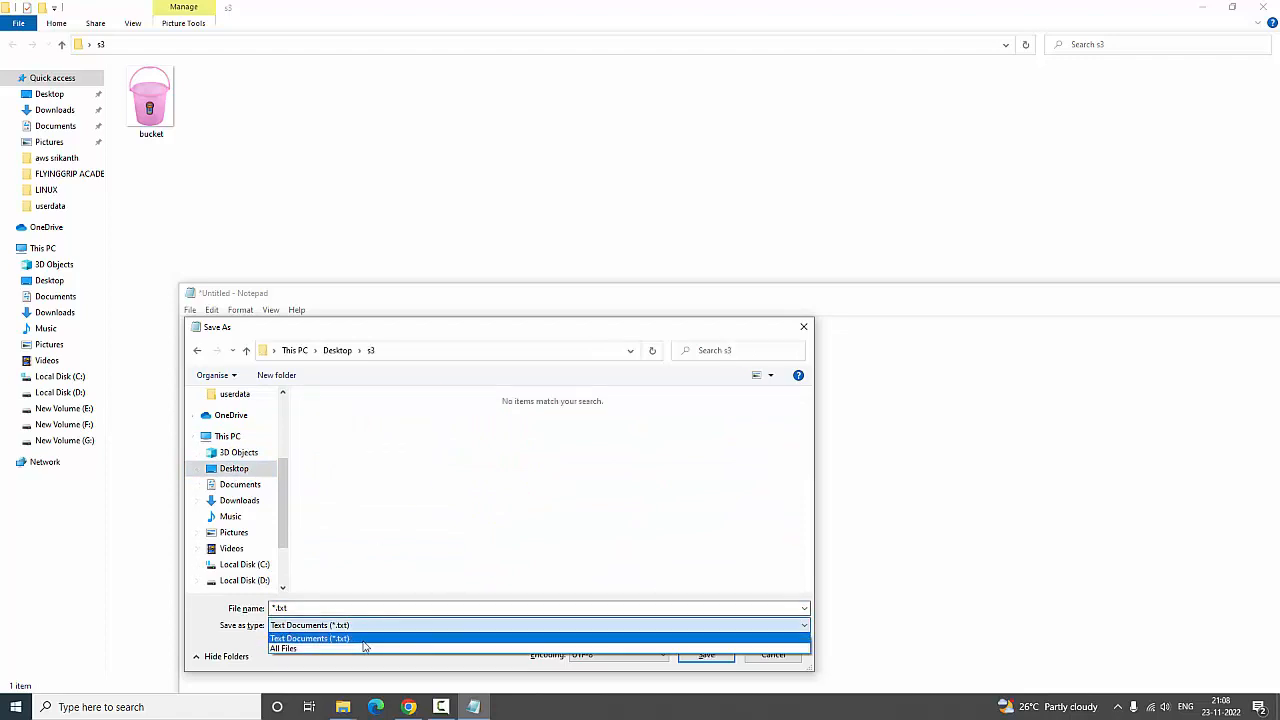
left_click(363, 649)
left_click(371, 606)
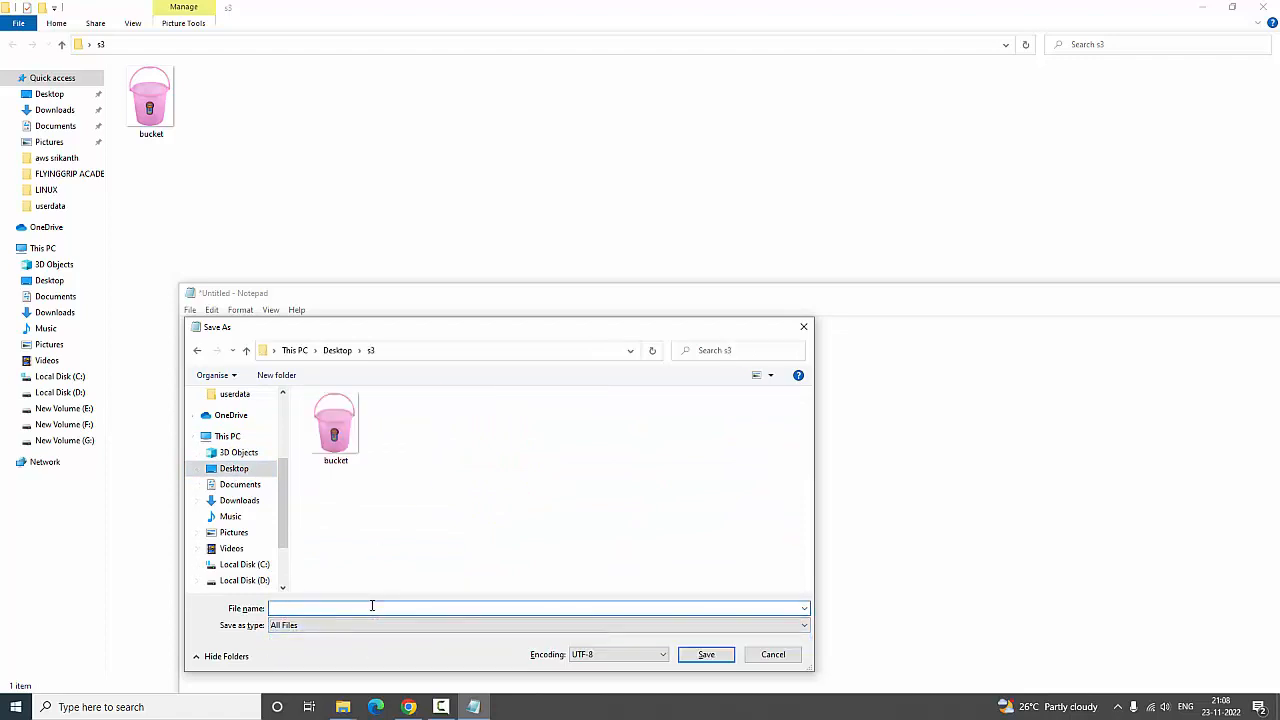
type("bucket.")
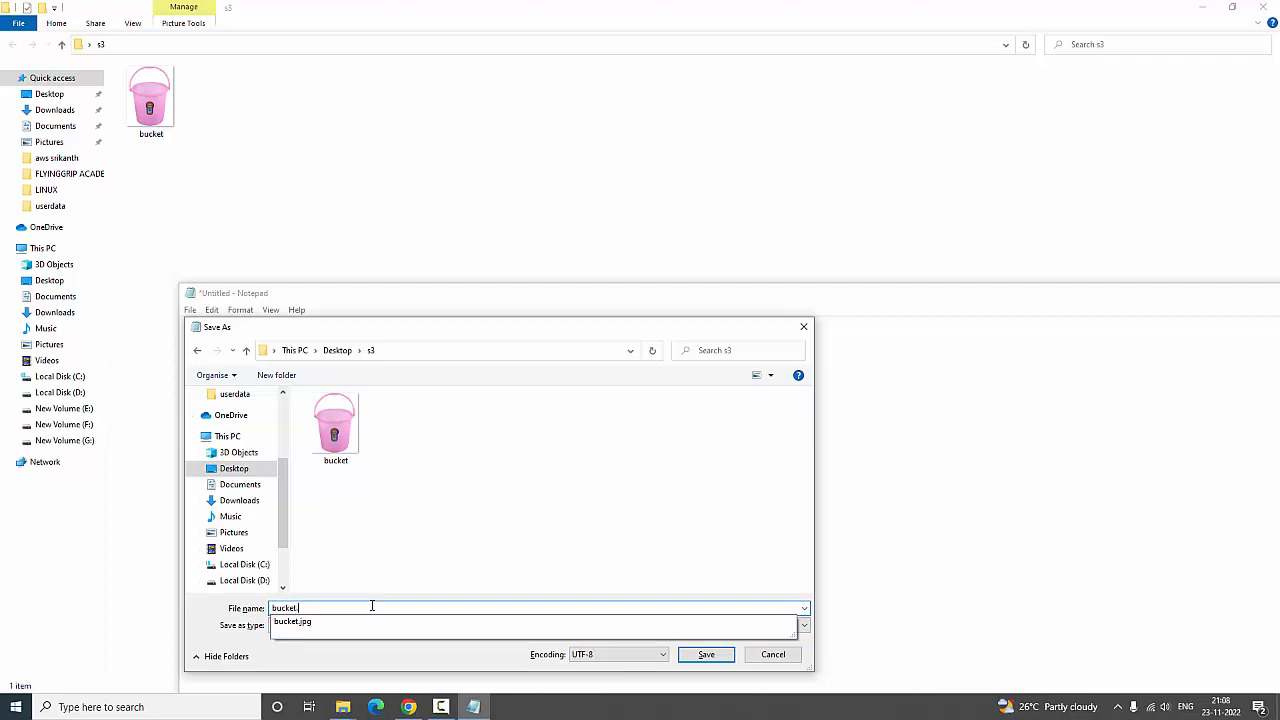
type("html")
key("Return")
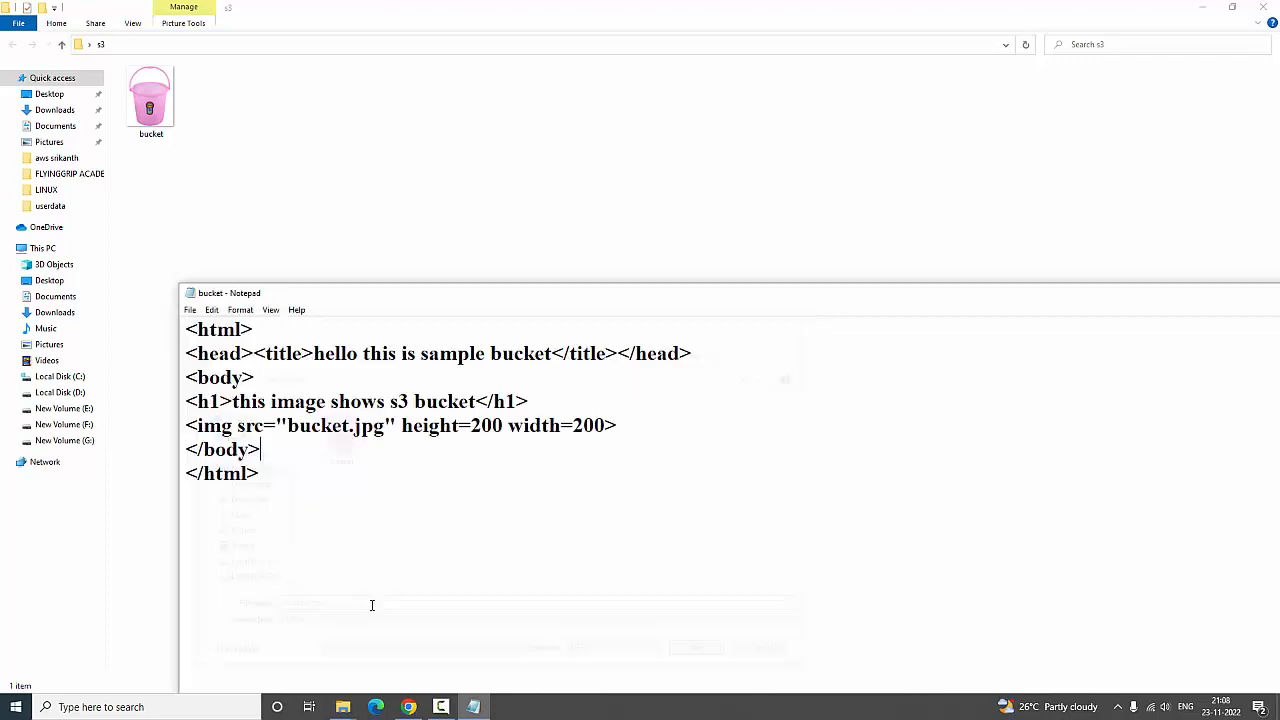
Preview the new bucket HTML file from the s3 folder in the browser, and close the page
mouse_move(342, 706)
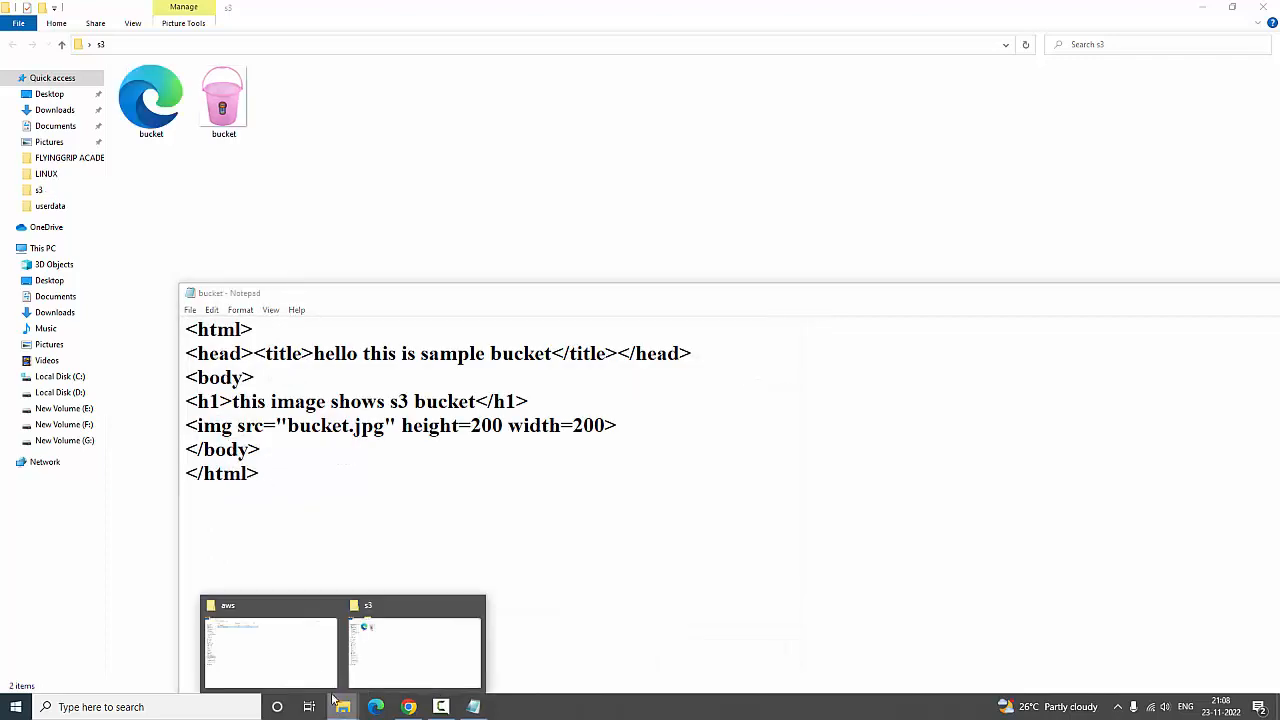
left_click(411, 652)
double_click(165, 98)
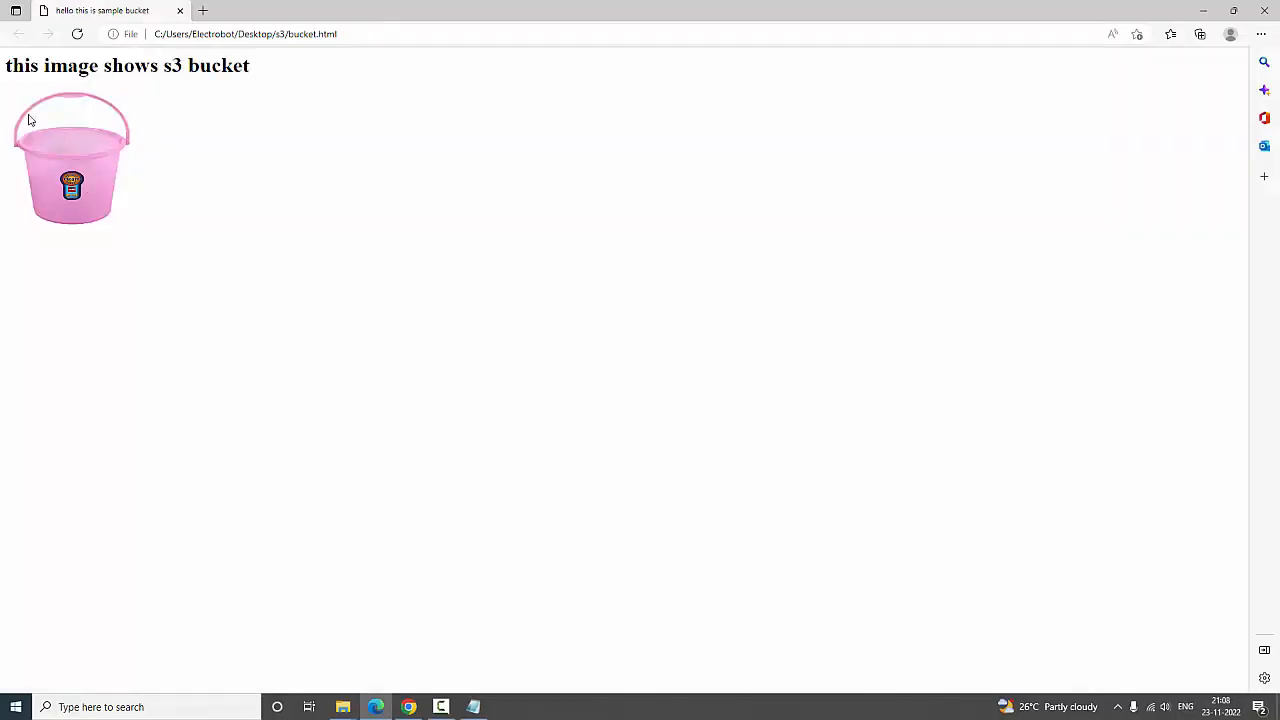
left_click(181, 11)
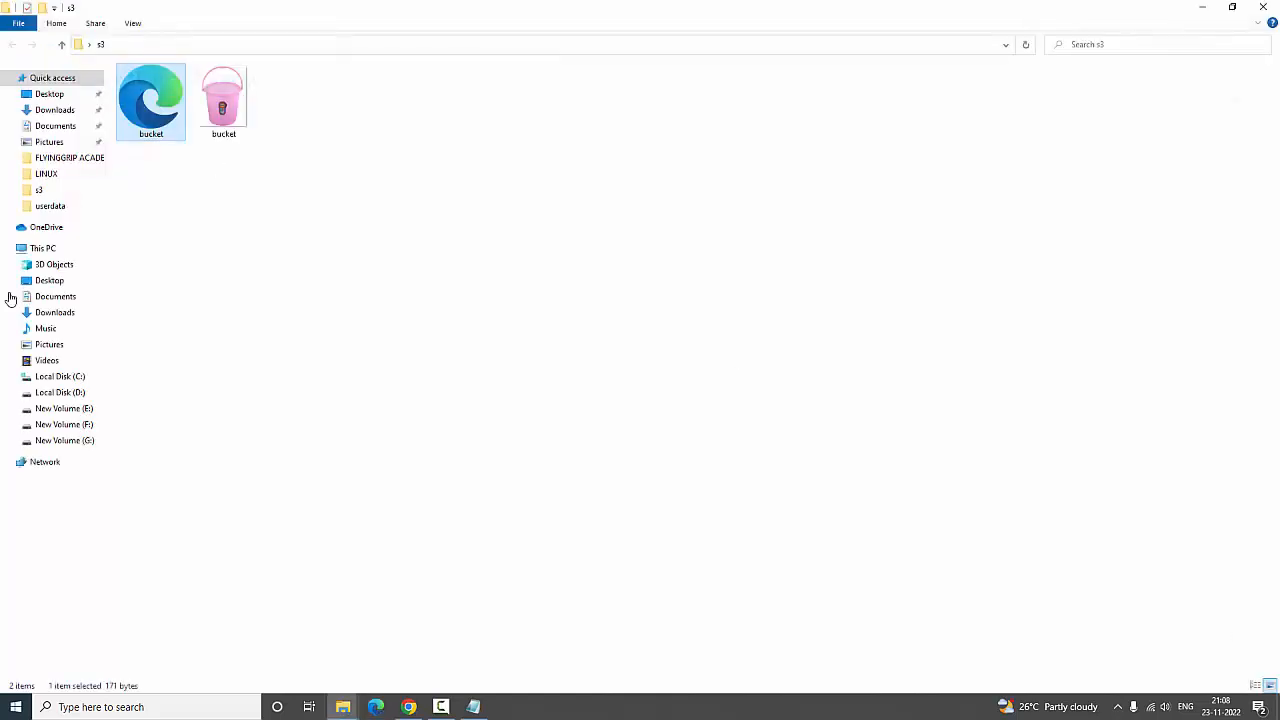
Switch to the S3 console in Chrome, start an upload to the "-demoexample" bucket, and expand the upload's Properties section
left_click(408, 707)
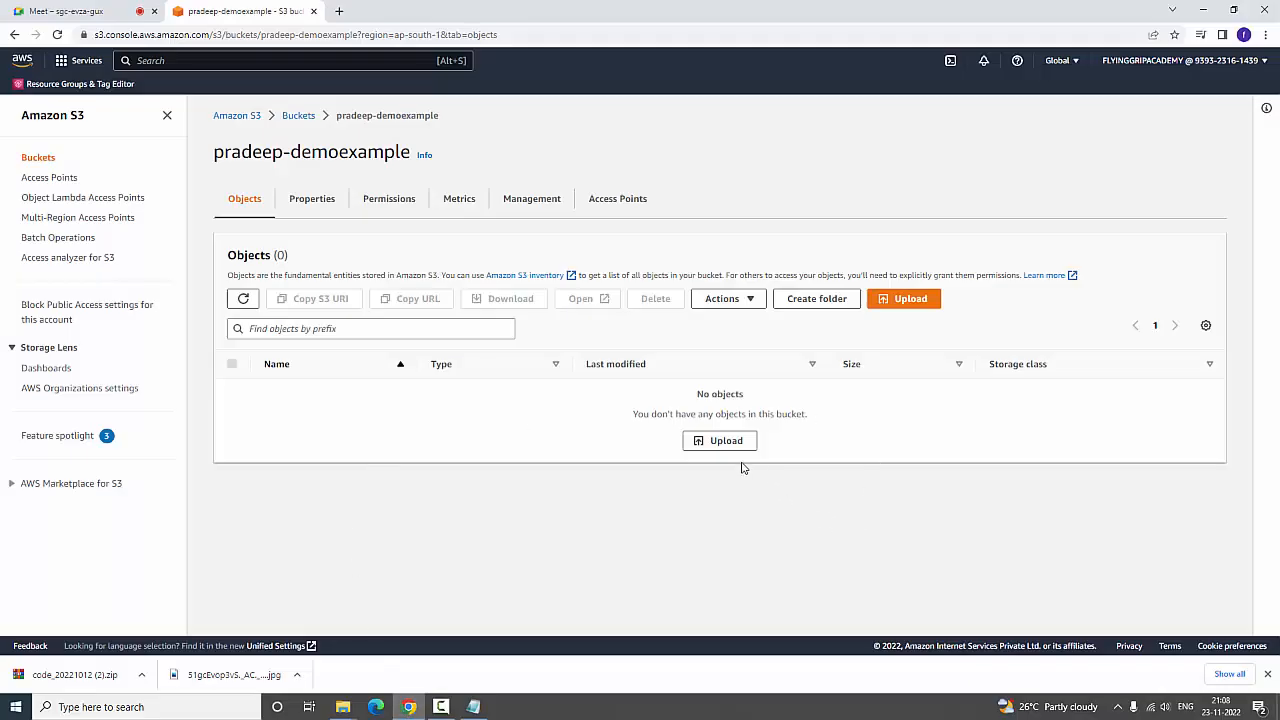
left_click(740, 448)
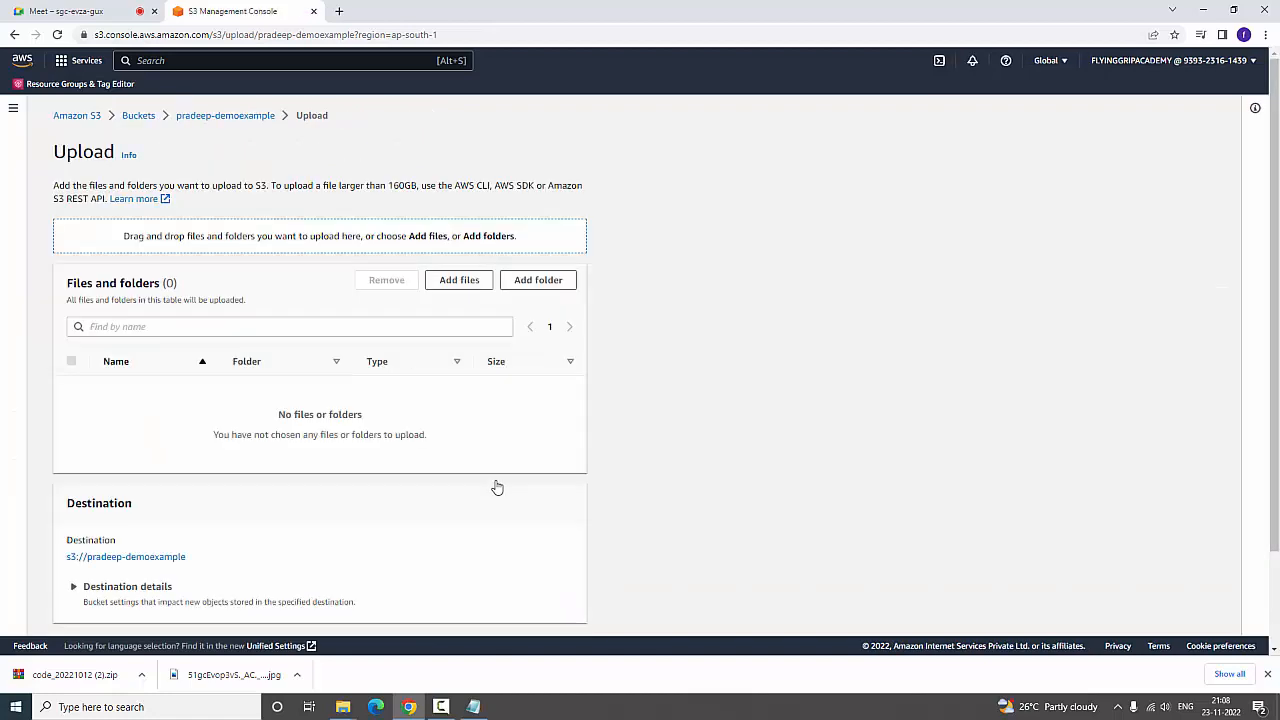
scroll(497, 487, "down", 2)
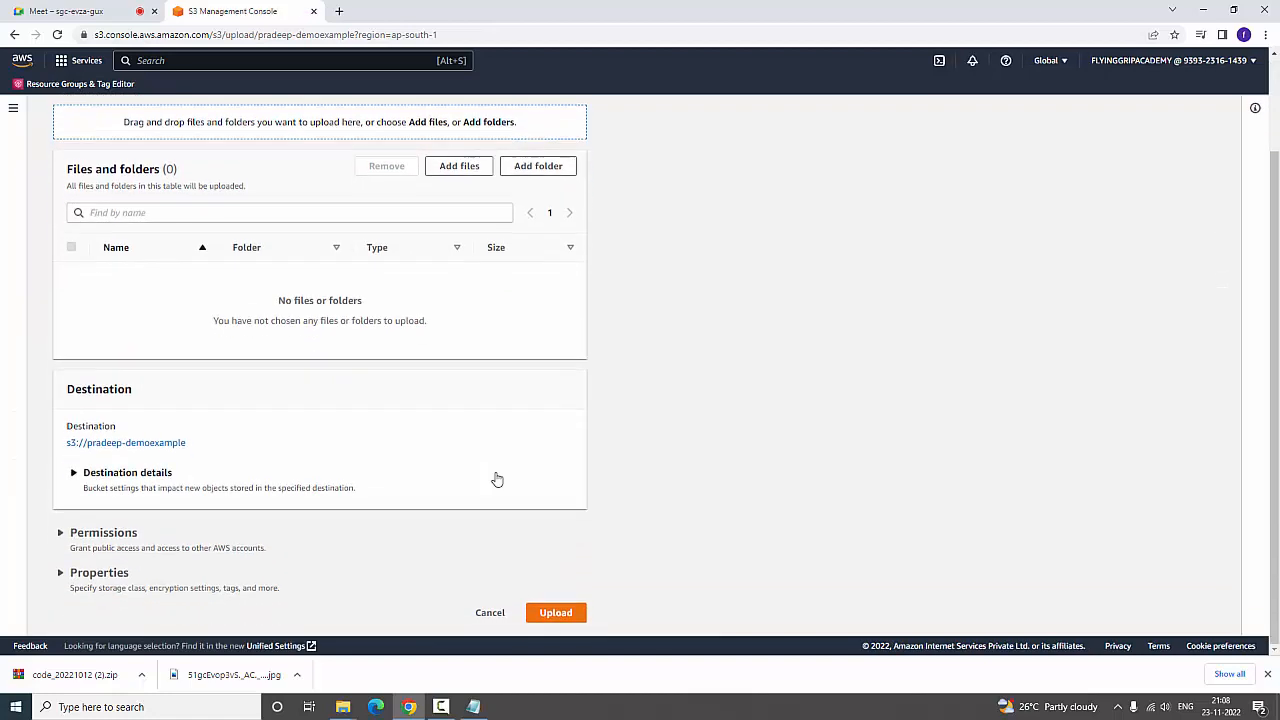
left_click(556, 611)
scroll(537, 514, "down", 10)
scroll(537, 514, "up", 7)
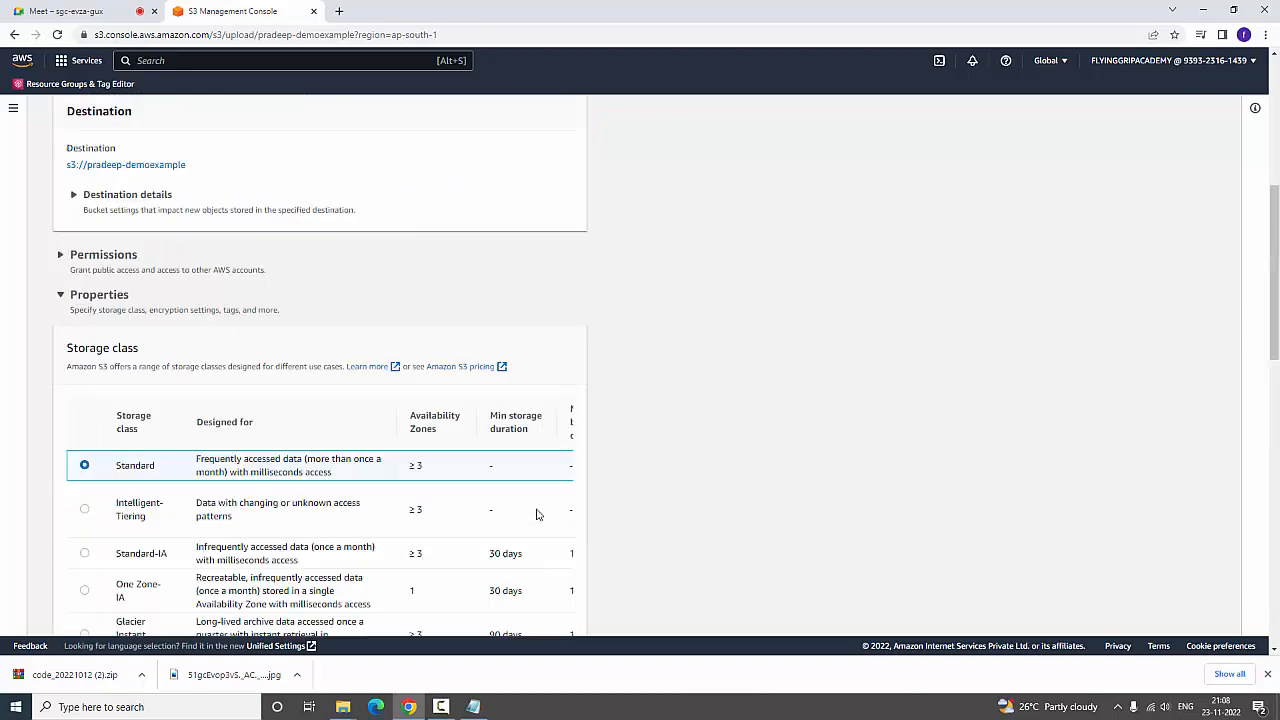
scroll(536, 514, "up", 5)
Add bucket.html and bucket.jpg from the desktop's s3 folder to the upload list
left_click(459, 330)
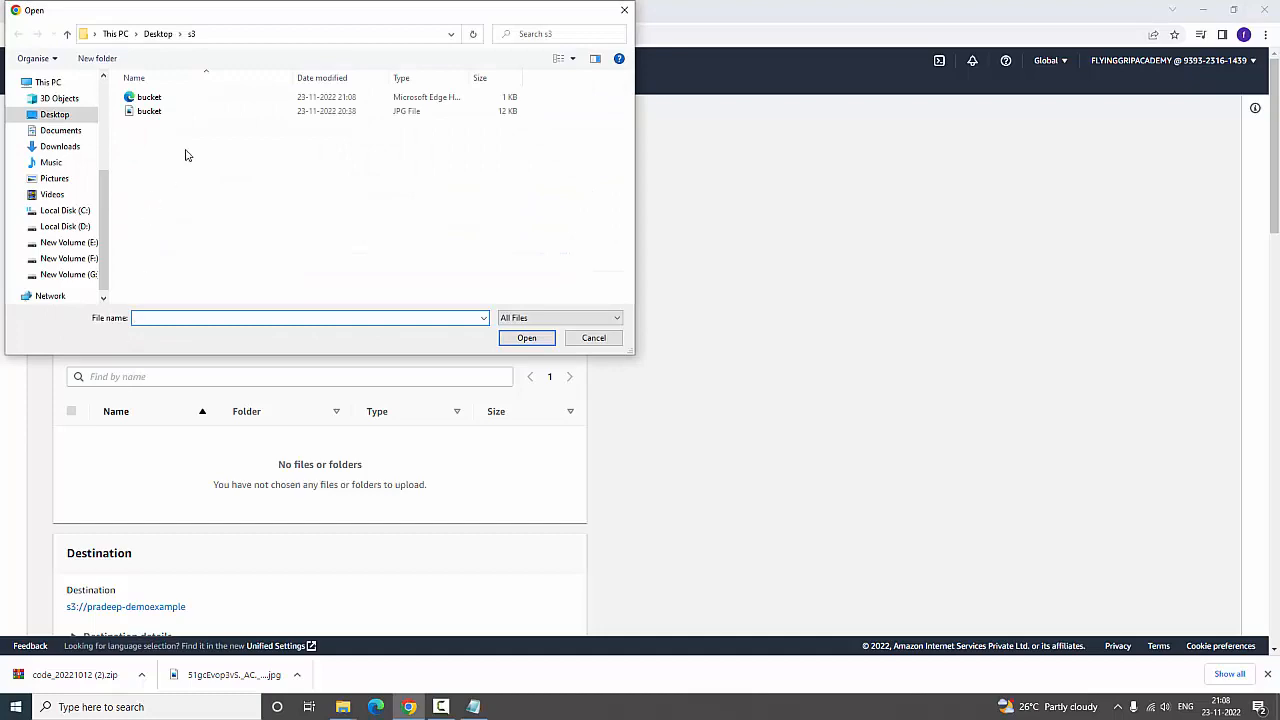
left_click_drag(186, 155, 125, 88)
left_click(526, 337)
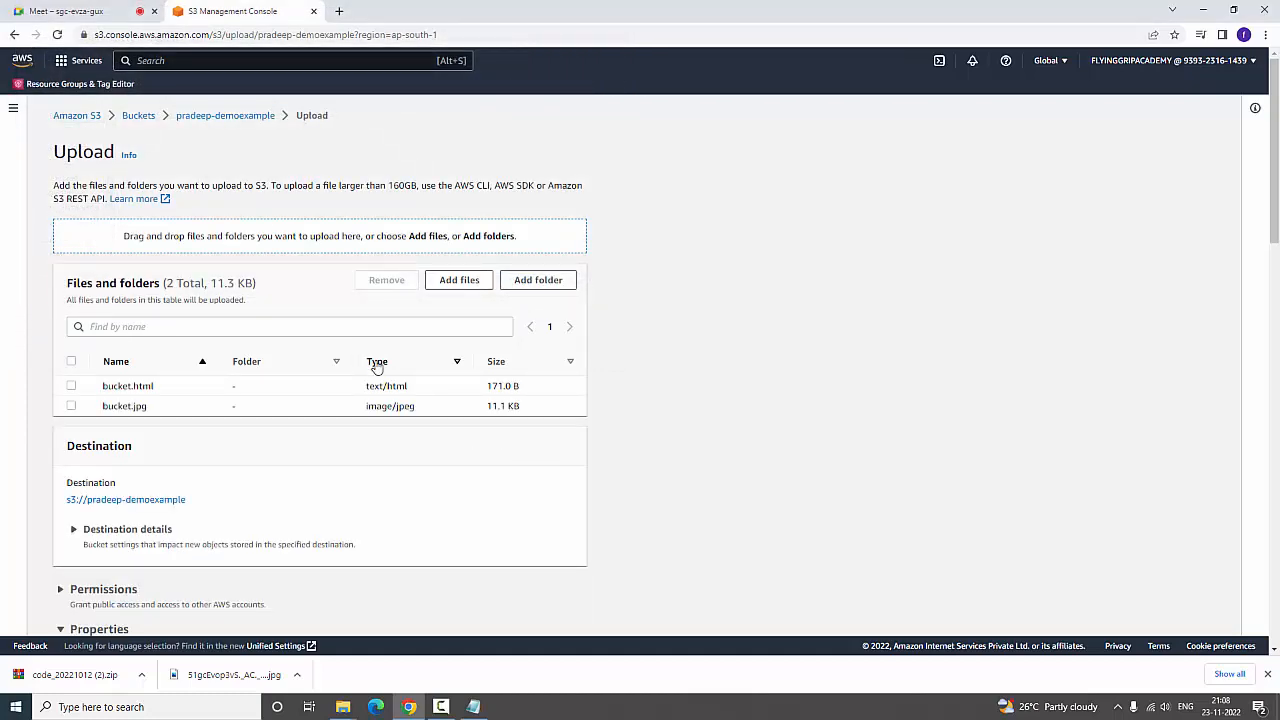
Review the available storage classes, including their availability zones, minimum durations, billable object sizes and fees
scroll(380, 400, "down", 15)
scroll(382, 440, "up", 15)
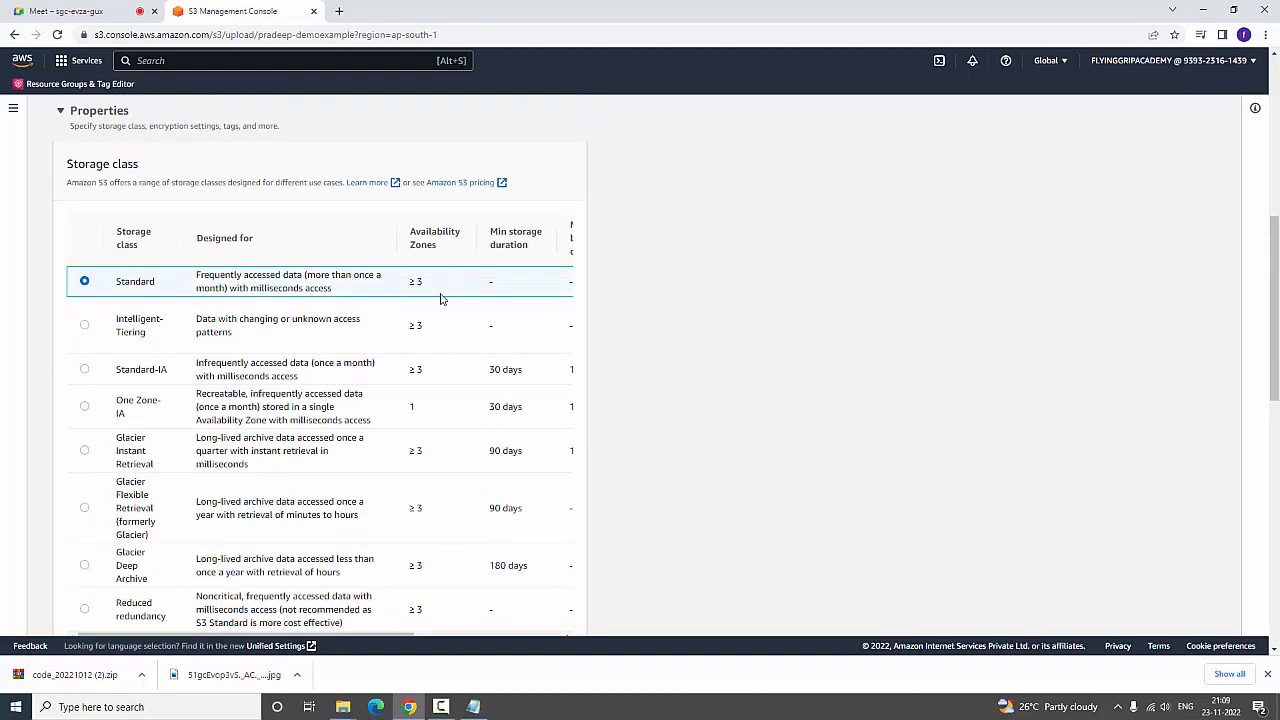
scroll(389, 446, "down", 3)
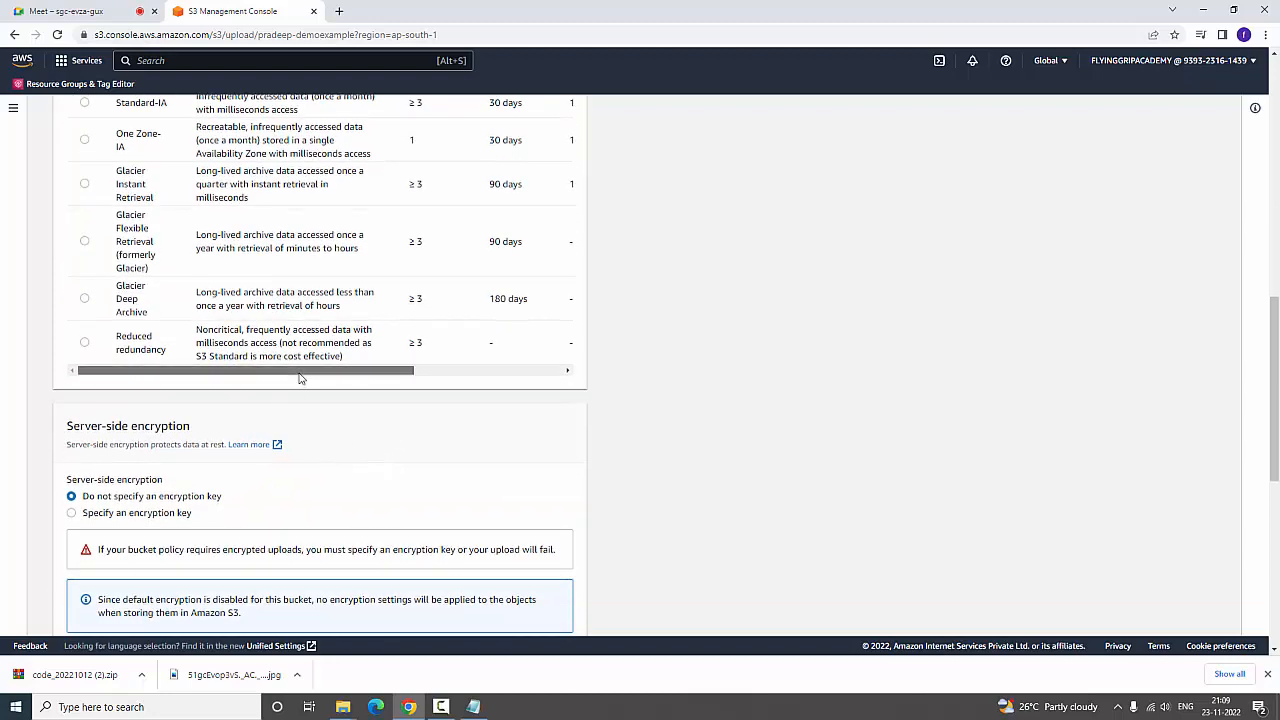
left_click_drag(300, 378, 489, 380)
scroll(663, 277, "up", 4)
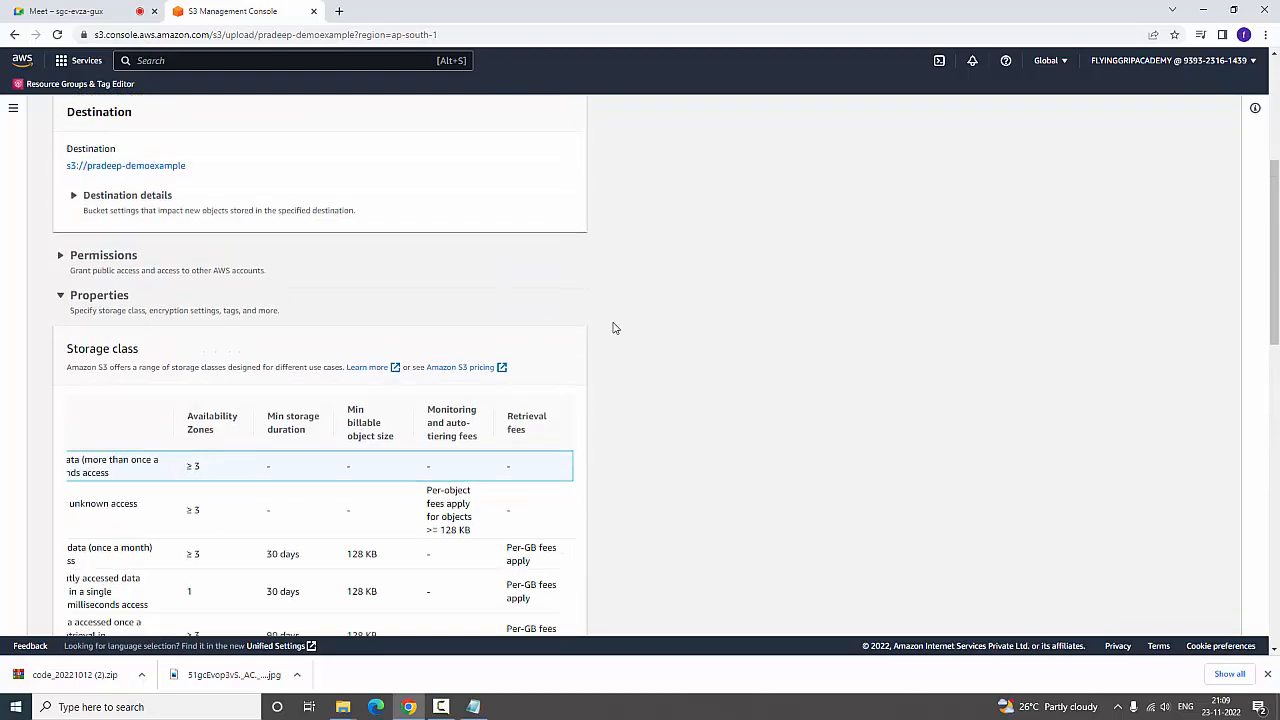
scroll(615, 328, "down", 1)
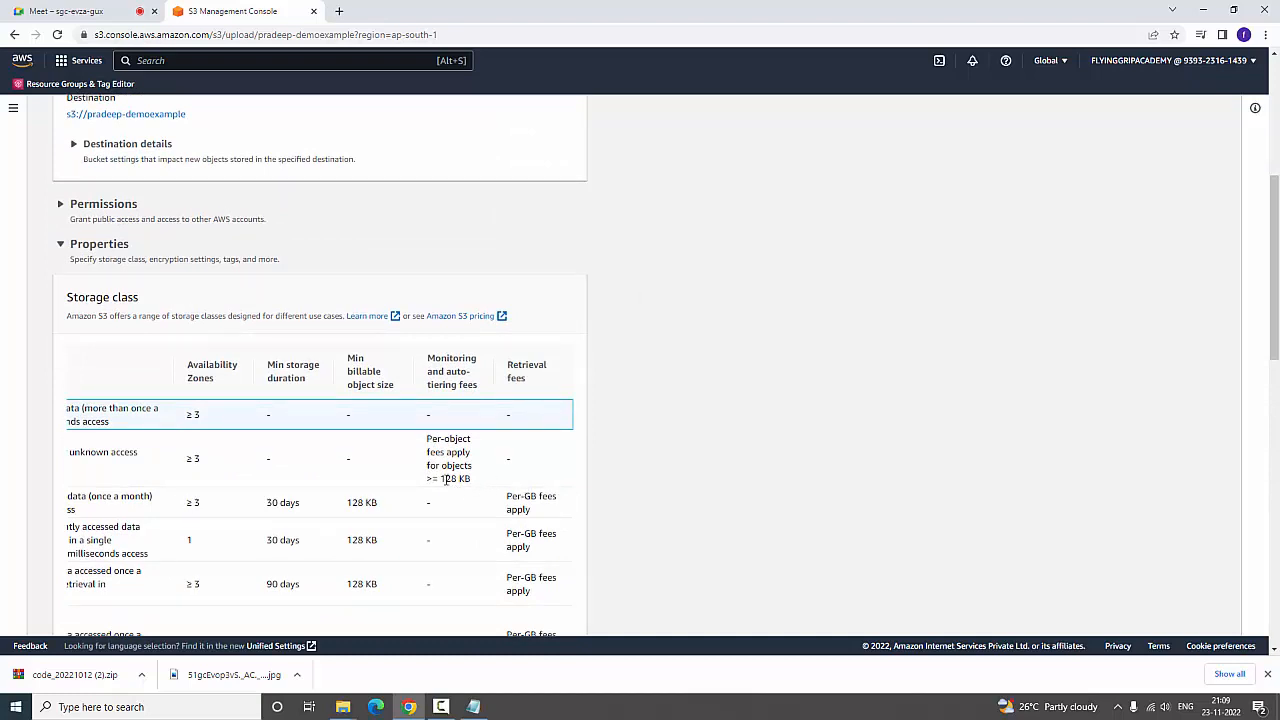
left_click_drag(441, 478, 494, 483)
Switch to the s3 folder in File Explorer and view the combined properties of both bucket files to check their size
mouse_move(343, 706)
left_click(370, 655)
left_click_drag(243, 179, 150, 104)
right_click(157, 110)
left_click(237, 339)
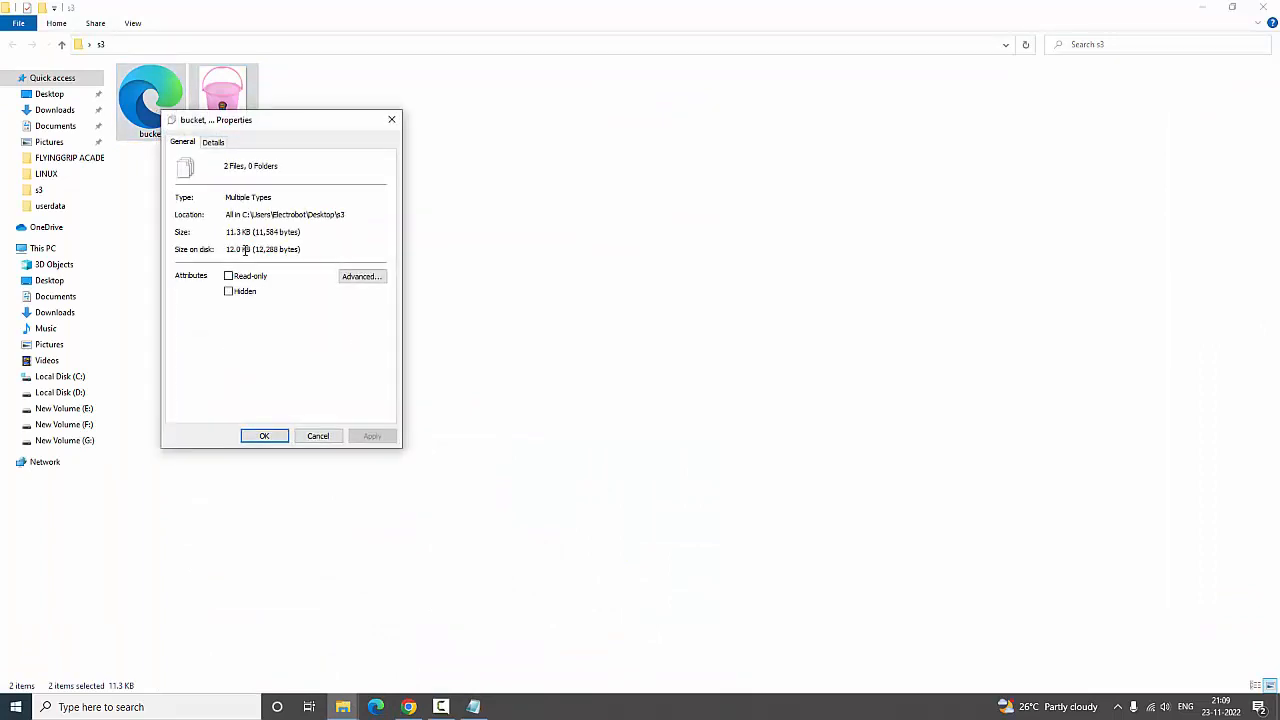
Close the file properties, return to the S3 console in Chrome, and upload bucket.html and bucket.jpg to the bucket
left_click(391, 119)
left_click(395, 120)
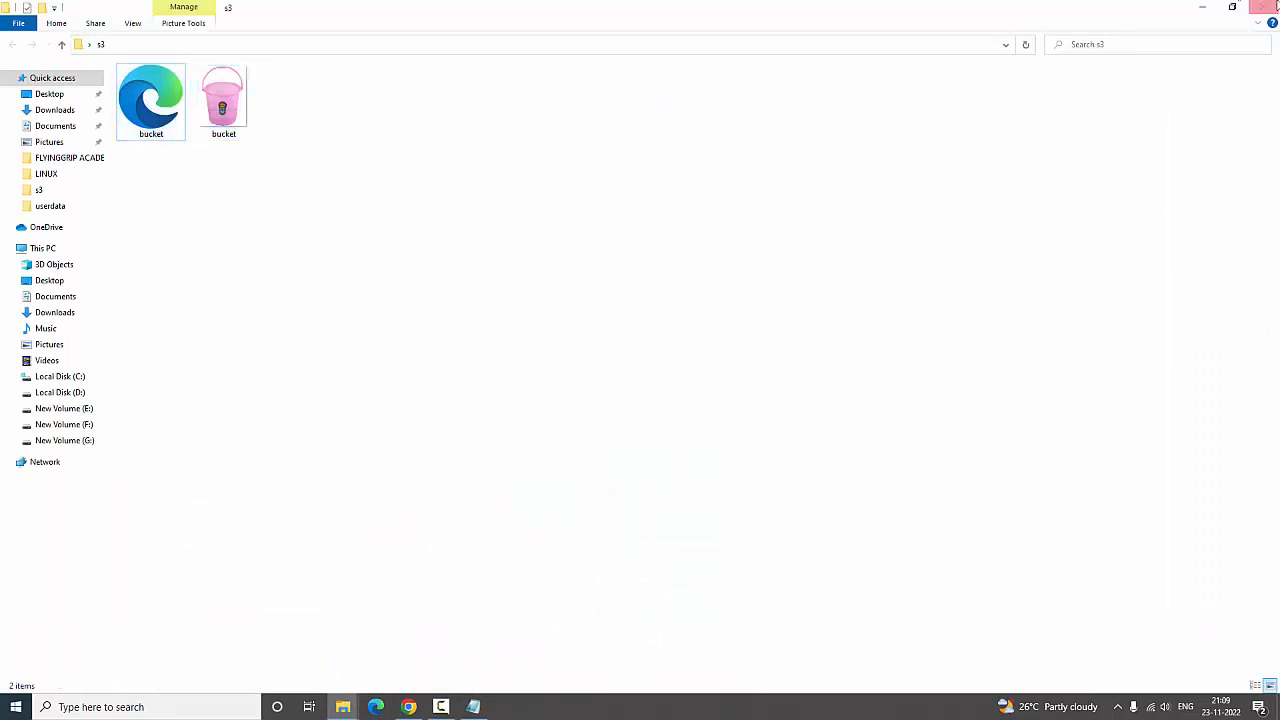
left_click(1207, 8)
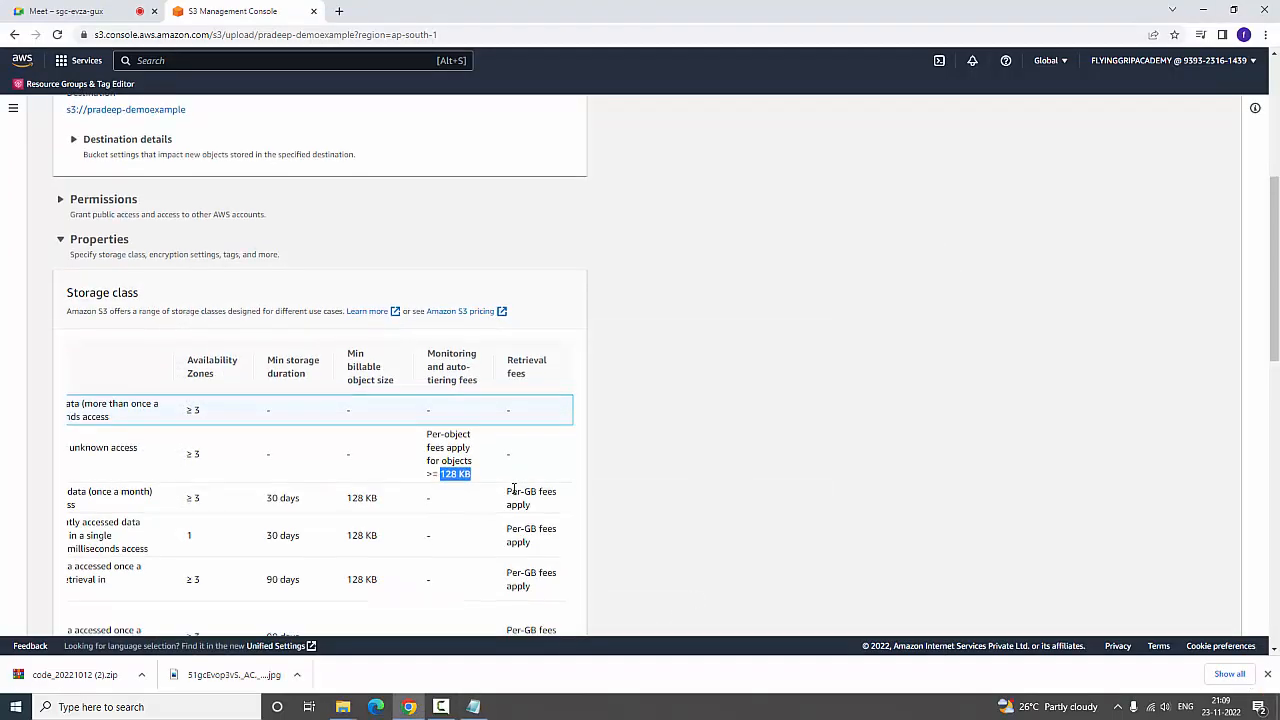
scroll(515, 500, "down", 15)
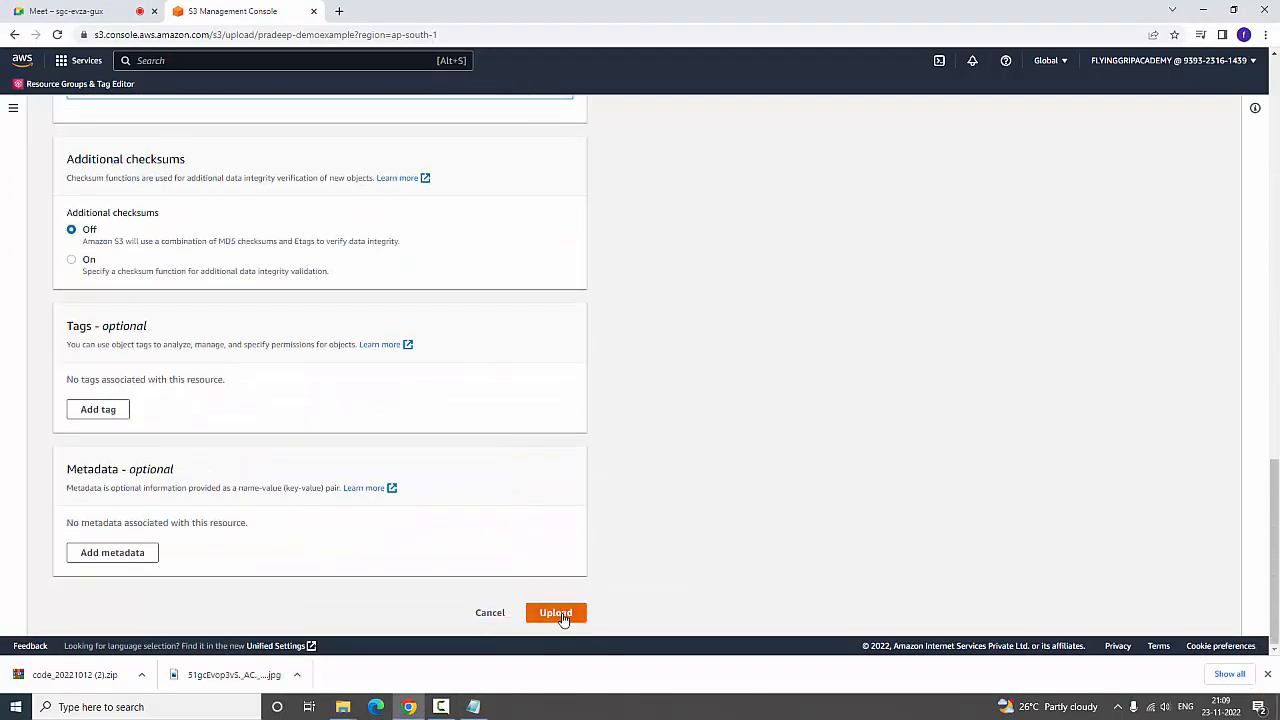
left_click(556, 613)
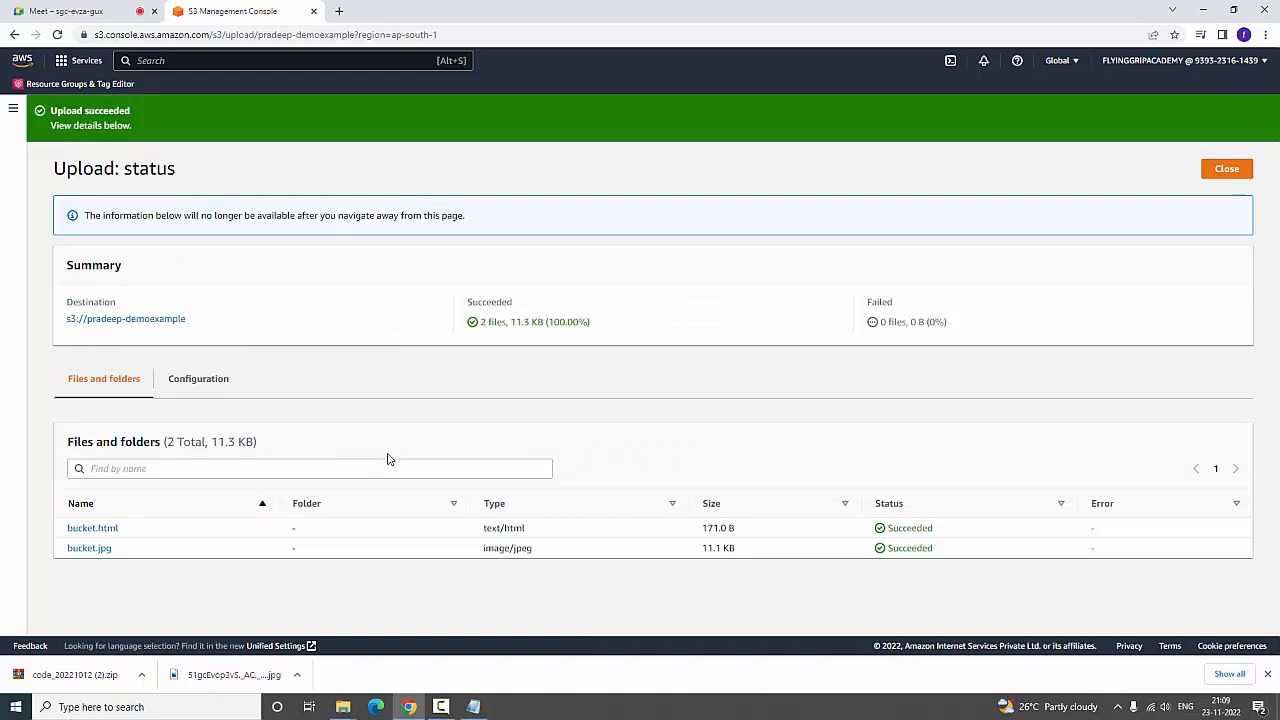
Open the details of bucket.jpg in a new tab and load its copied object URL in another tab
right_click(101, 553)
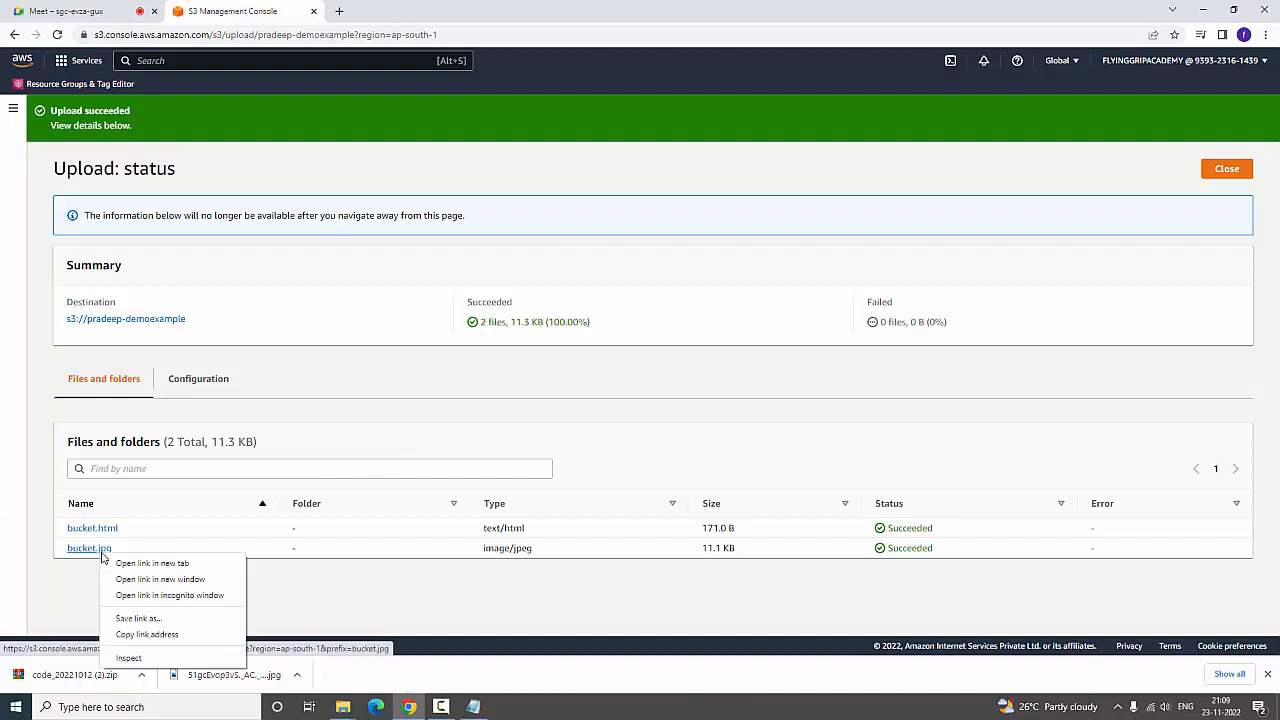
left_click(73, 553)
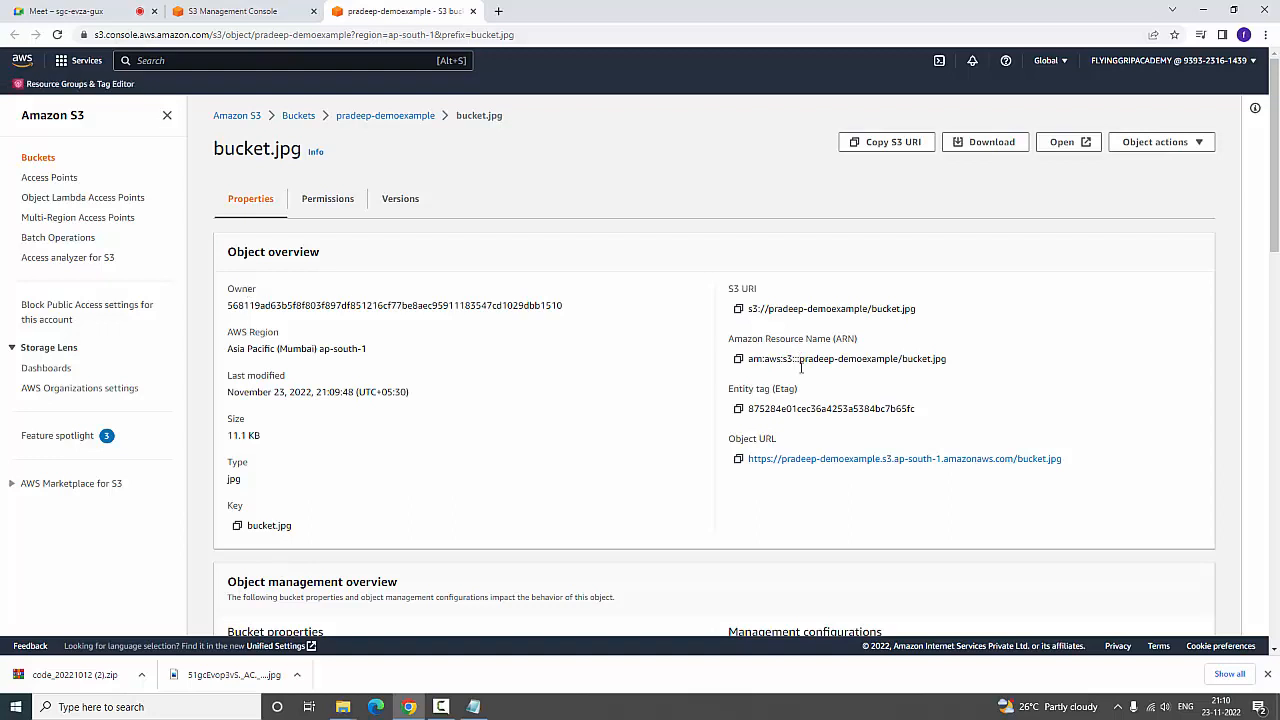
left_click(742, 461)
left_click(503, 34)
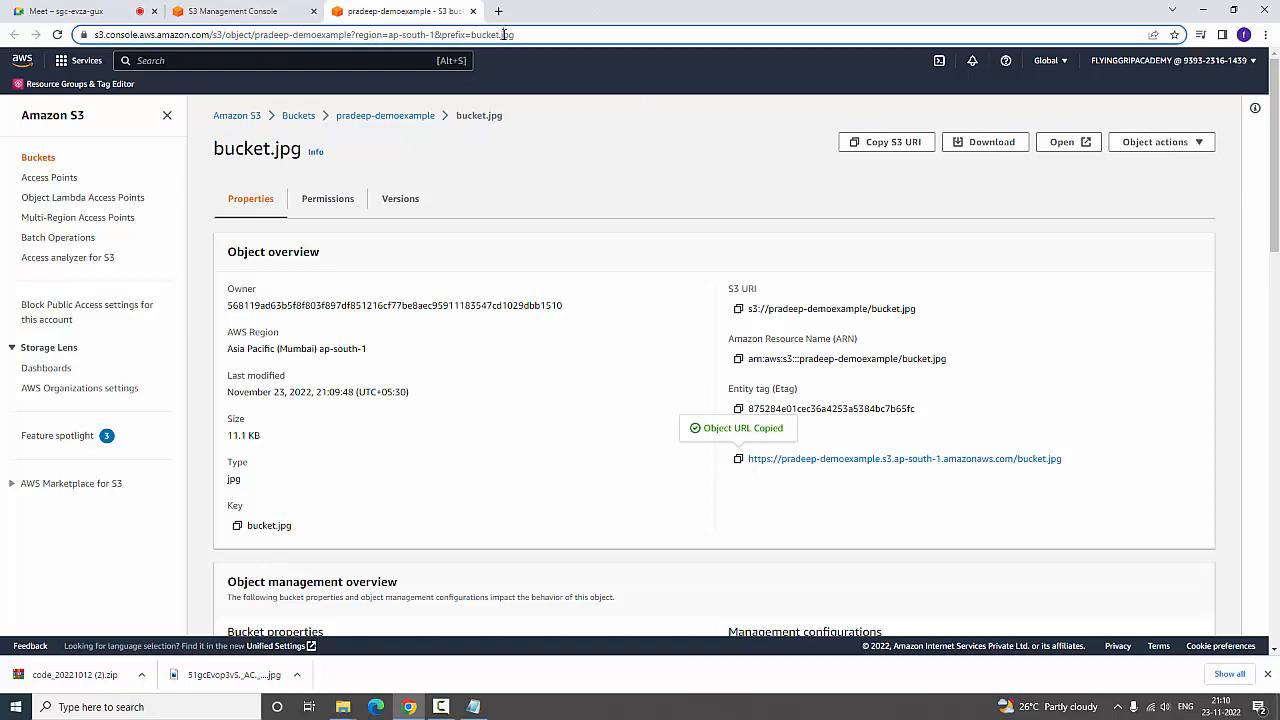
left_click(498, 11)
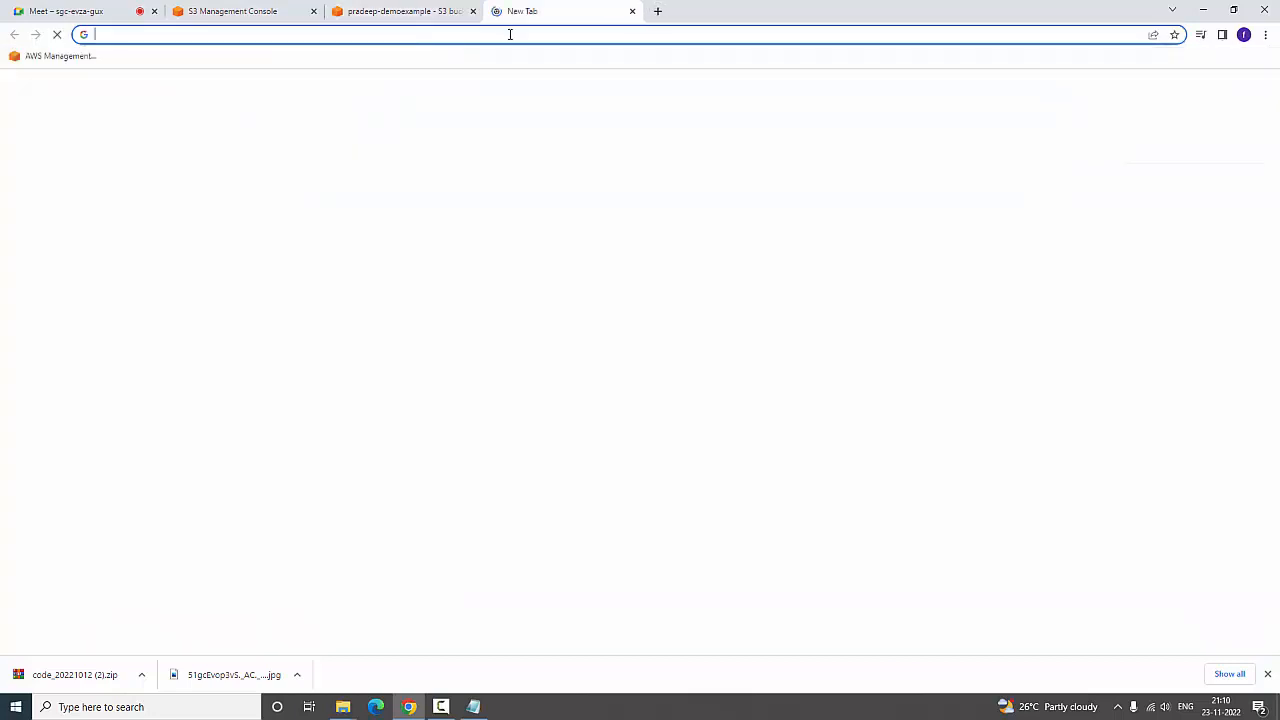
right_click(509, 34)
left_click(556, 140)
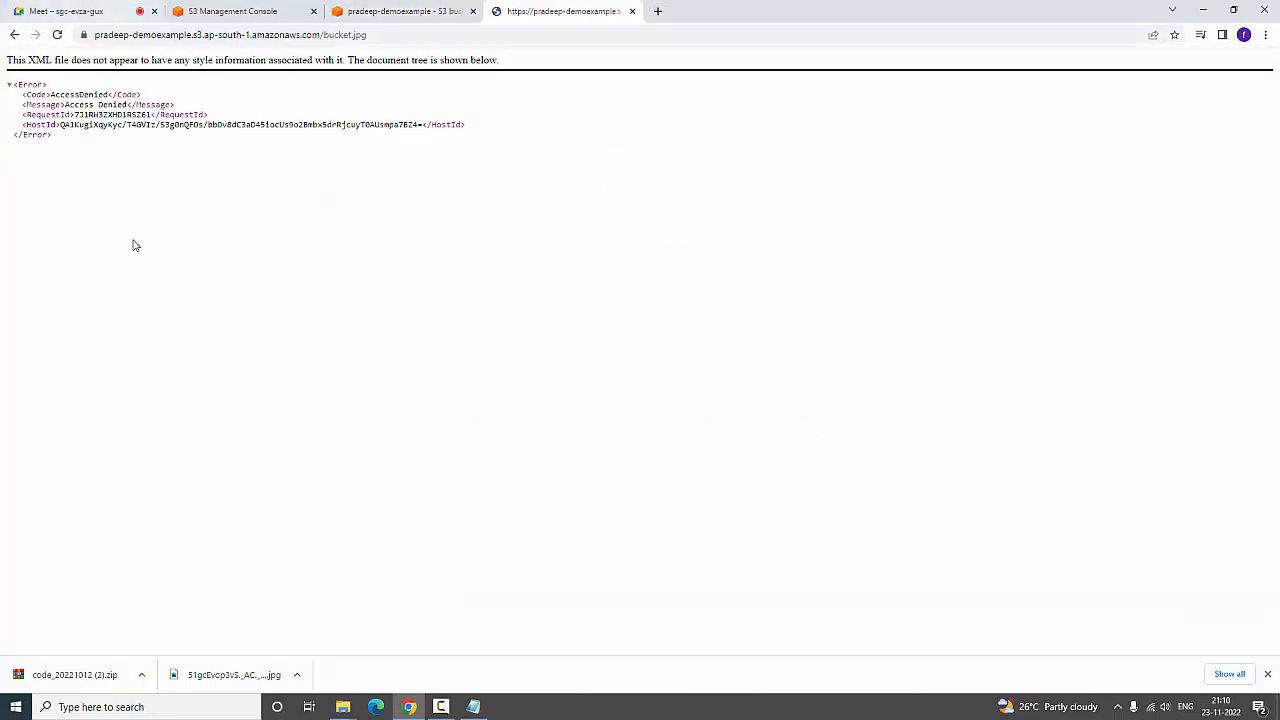
Examine the XML response for bucket.jpg and the object name in its URL
left_click_drag(3, 72, 437, 149)
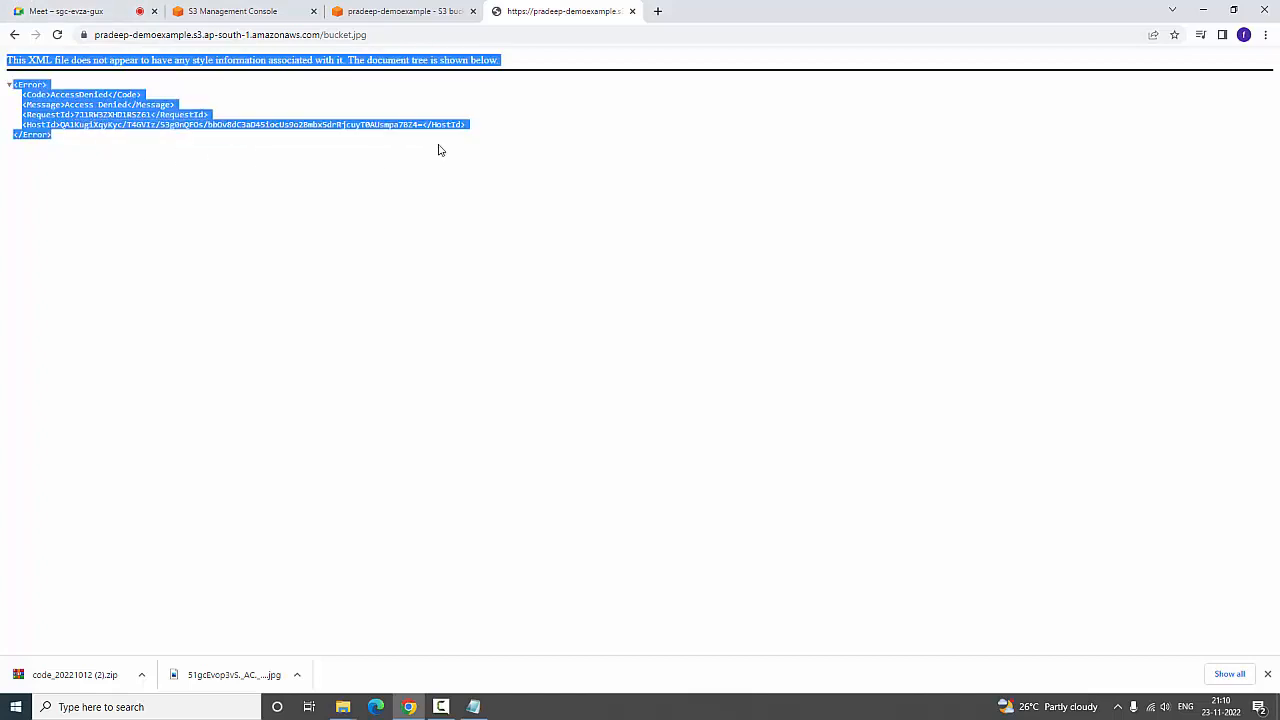
left_click_drag(379, 34, 322, 34)
left_click(363, 271)
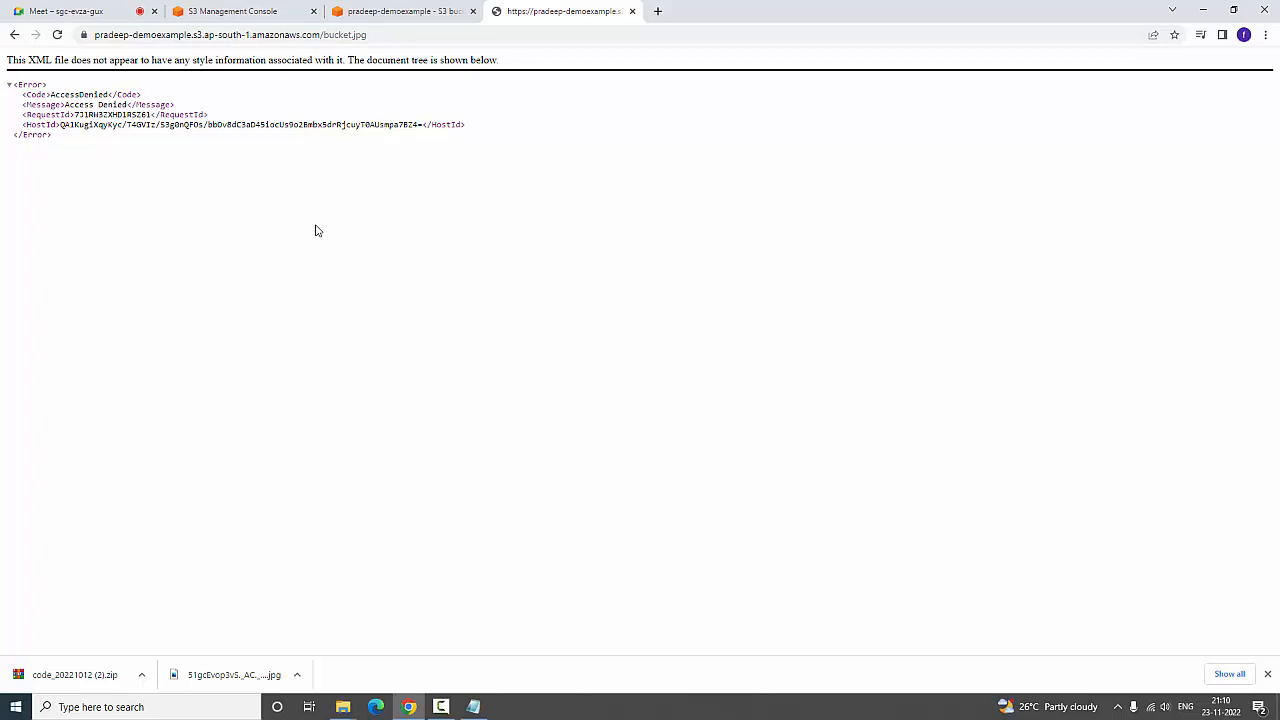
Return to the S3 console and open the permissions of the bucket that holds bucket.jpg
left_click(421, 8)
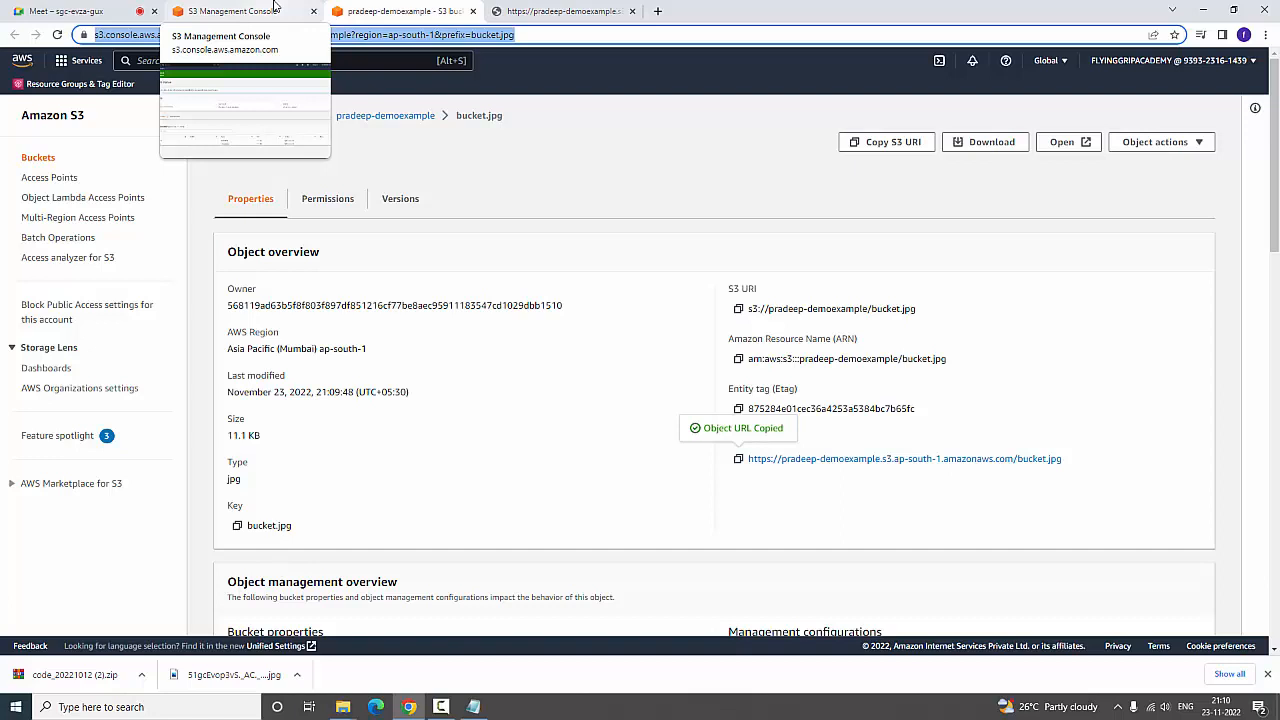
left_click(510, 518)
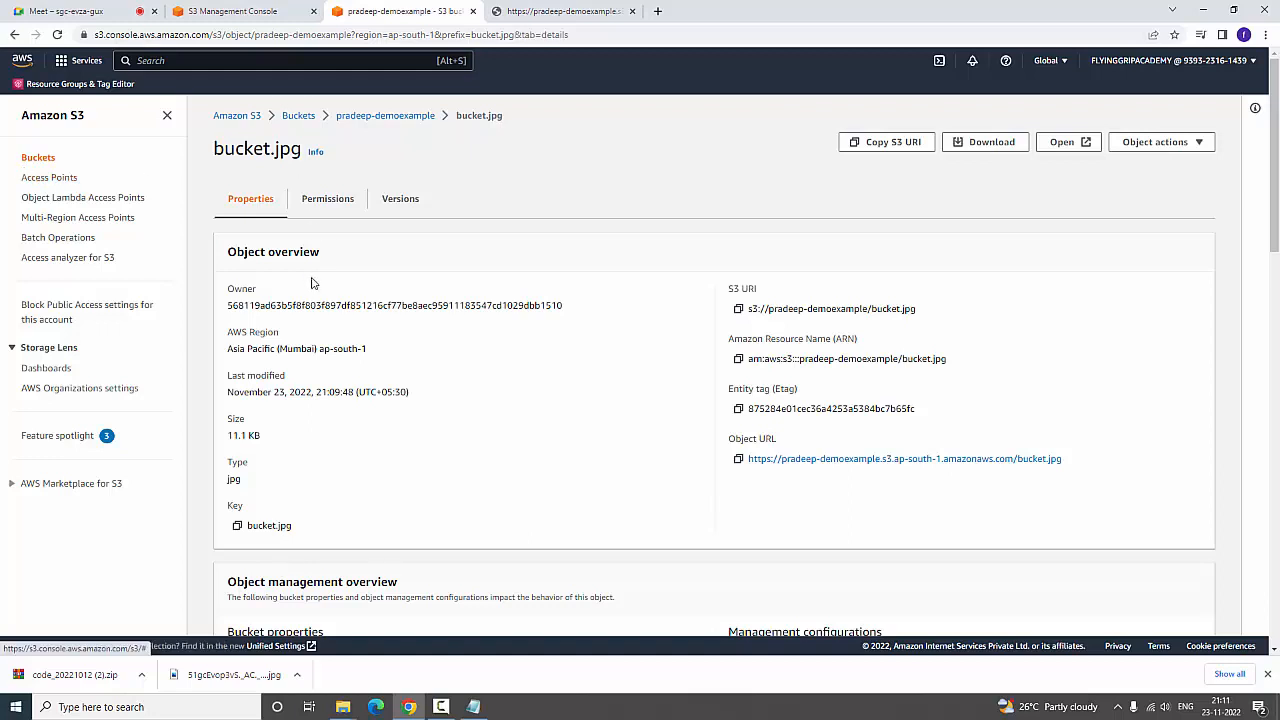
left_click(345, 203)
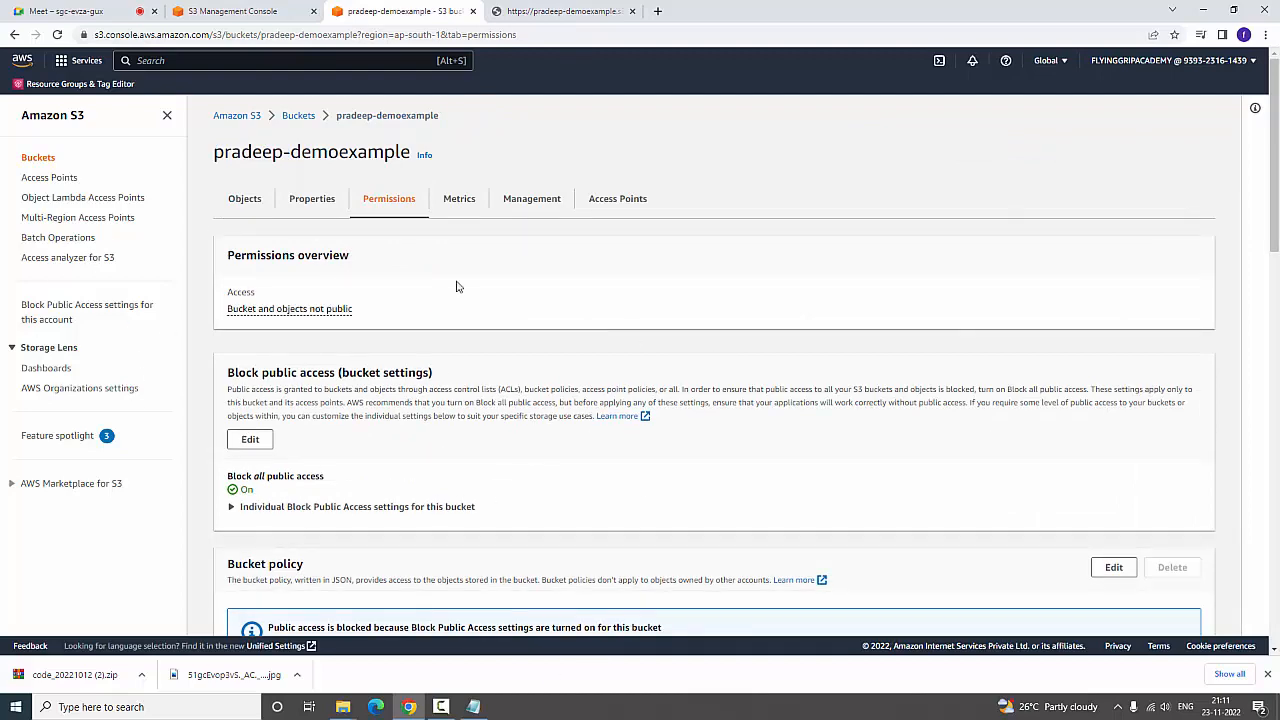
left_click(300, 117)
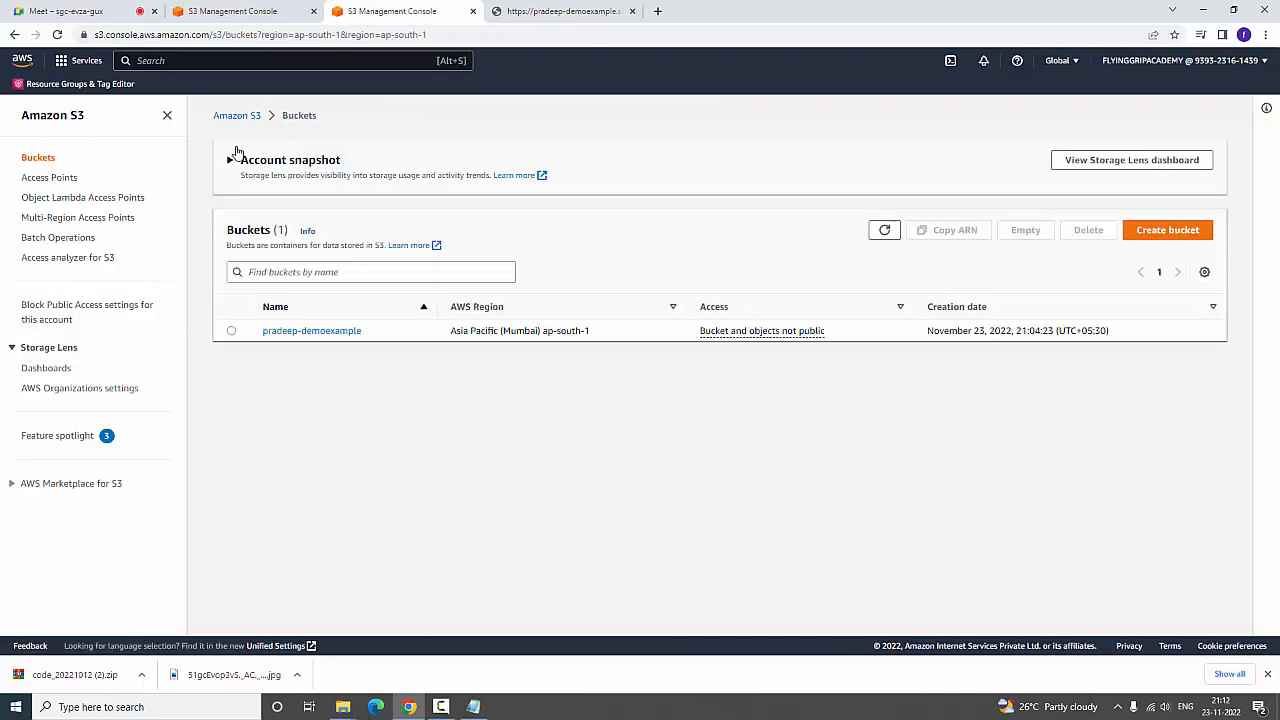
left_click(282, 331)
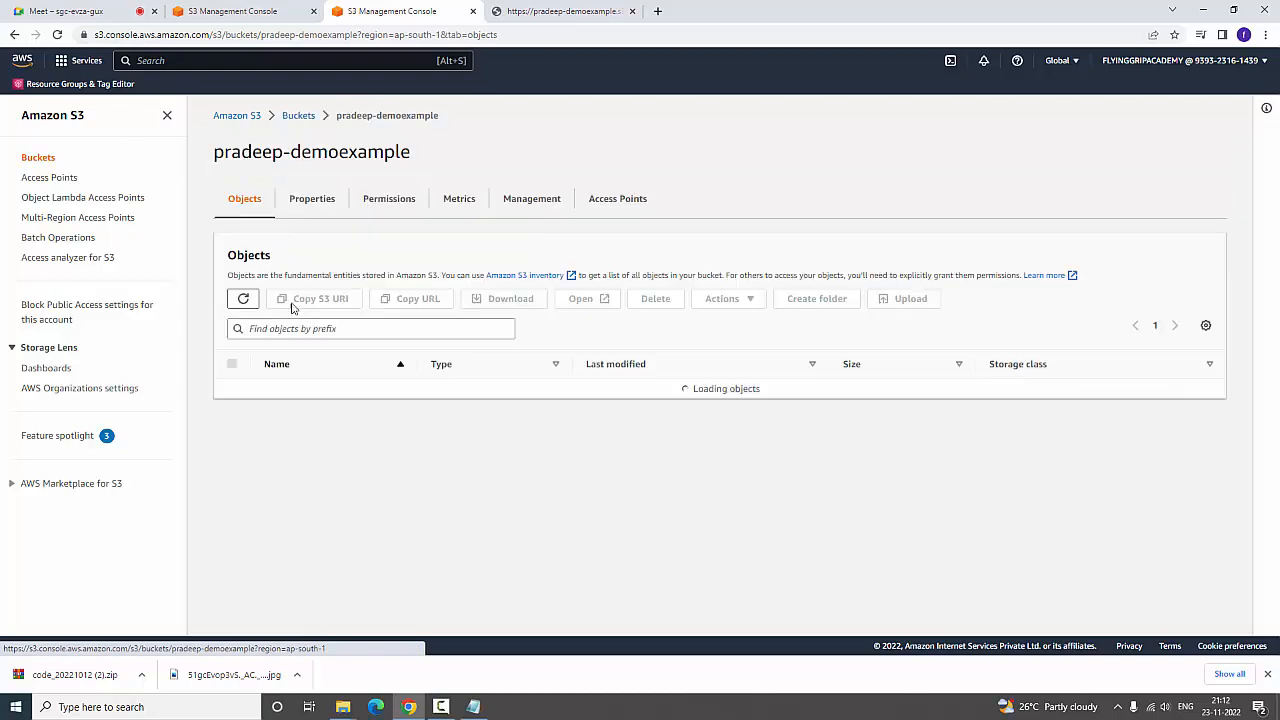
left_click(397, 199)
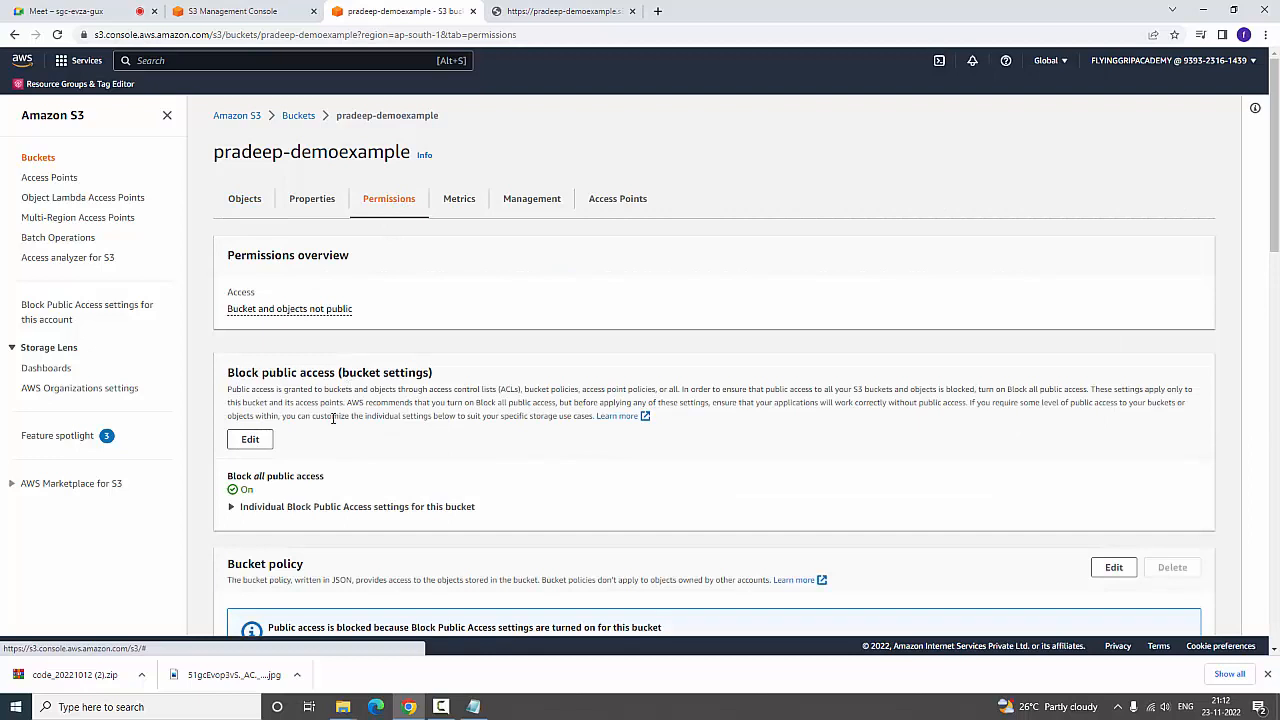
Turn off Block all public access for the bucket and save the change, entering "confirm" as confirmation
left_click(250, 440)
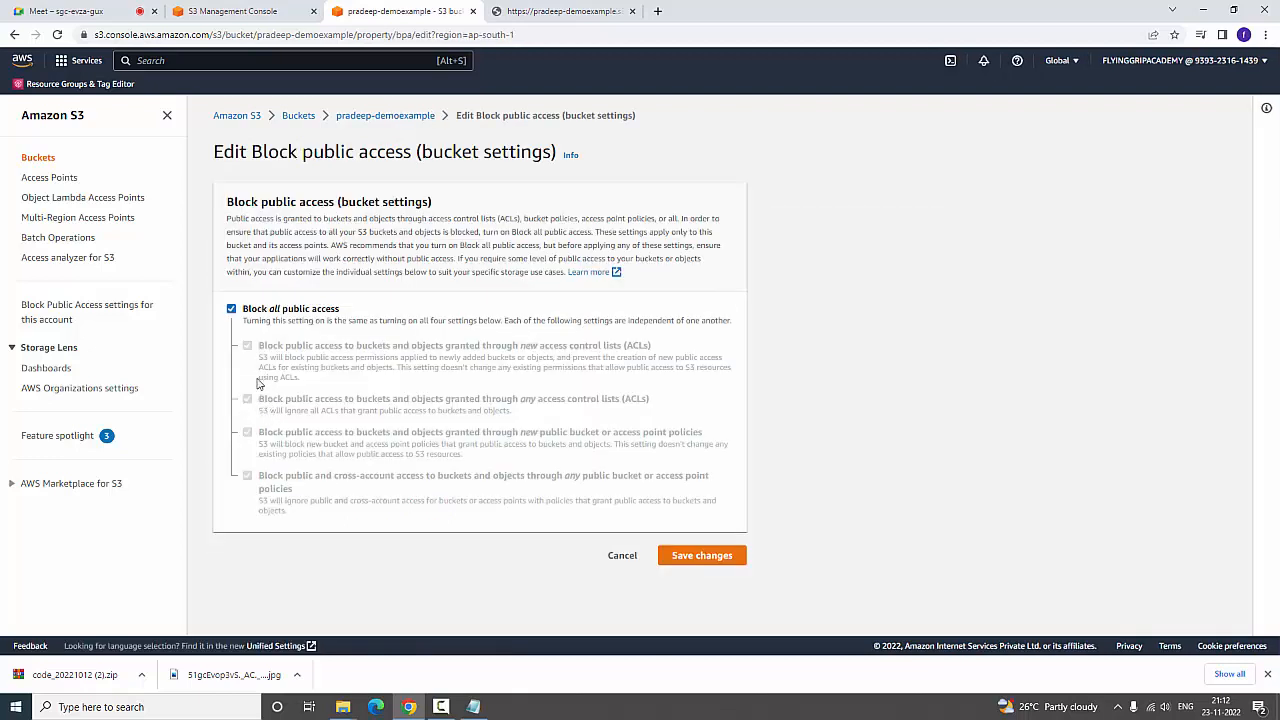
left_click(231, 310)
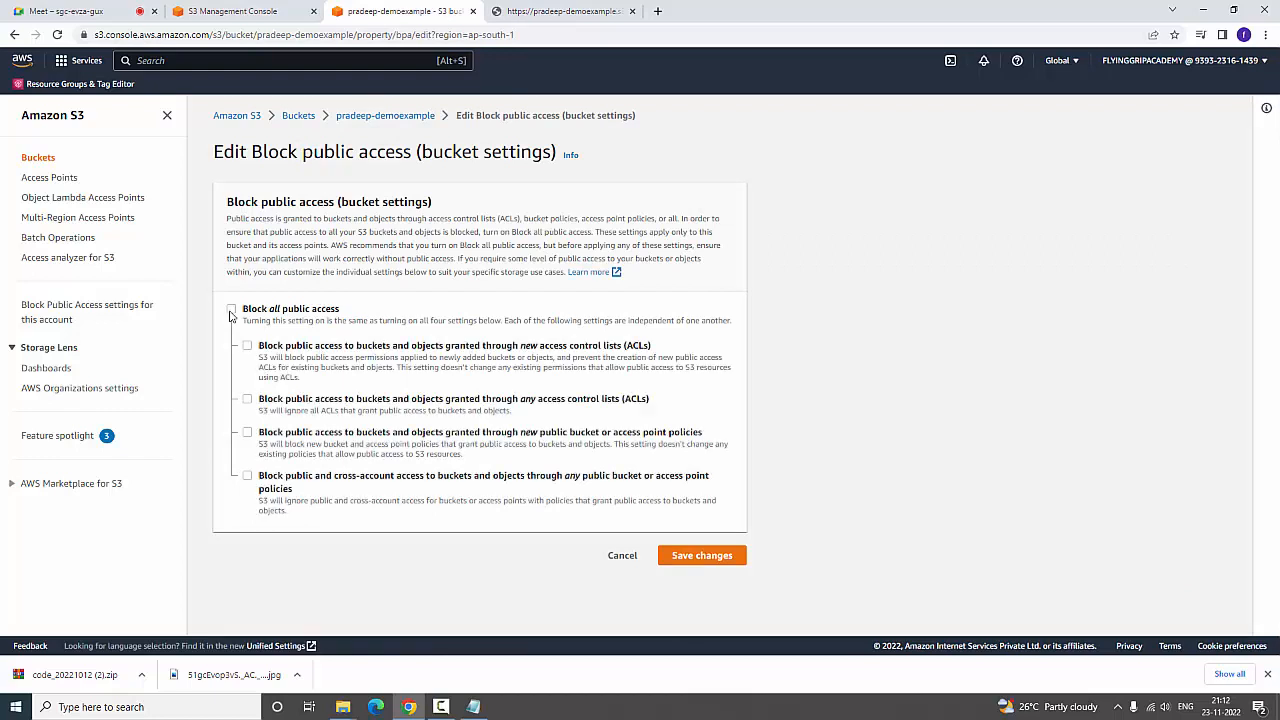
left_click(709, 565)
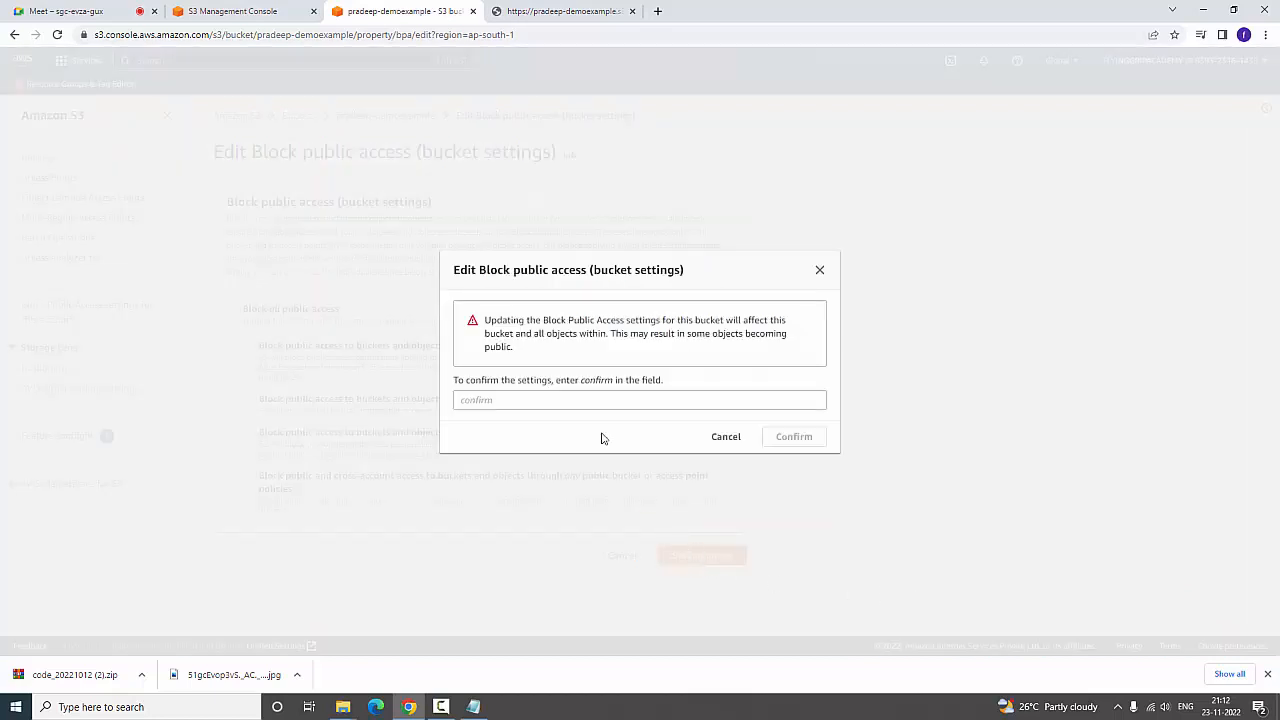
left_click(538, 401)
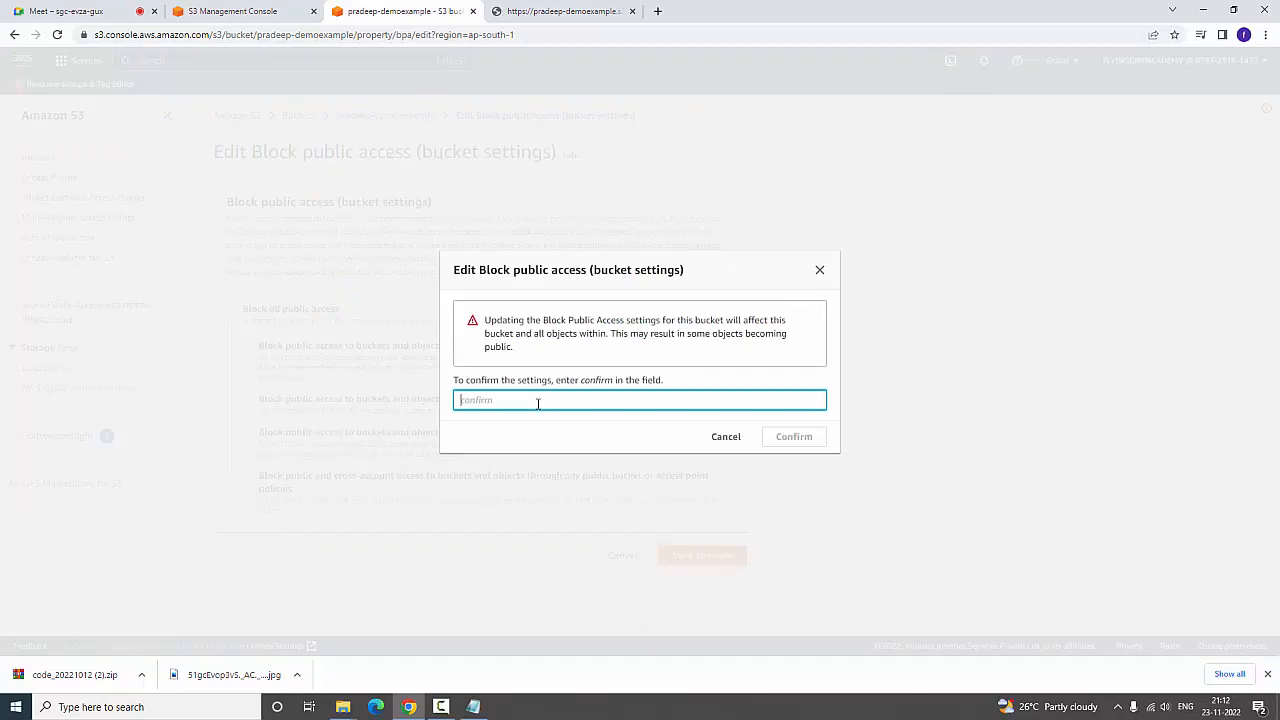
type("confirm")
left_click(794, 440)
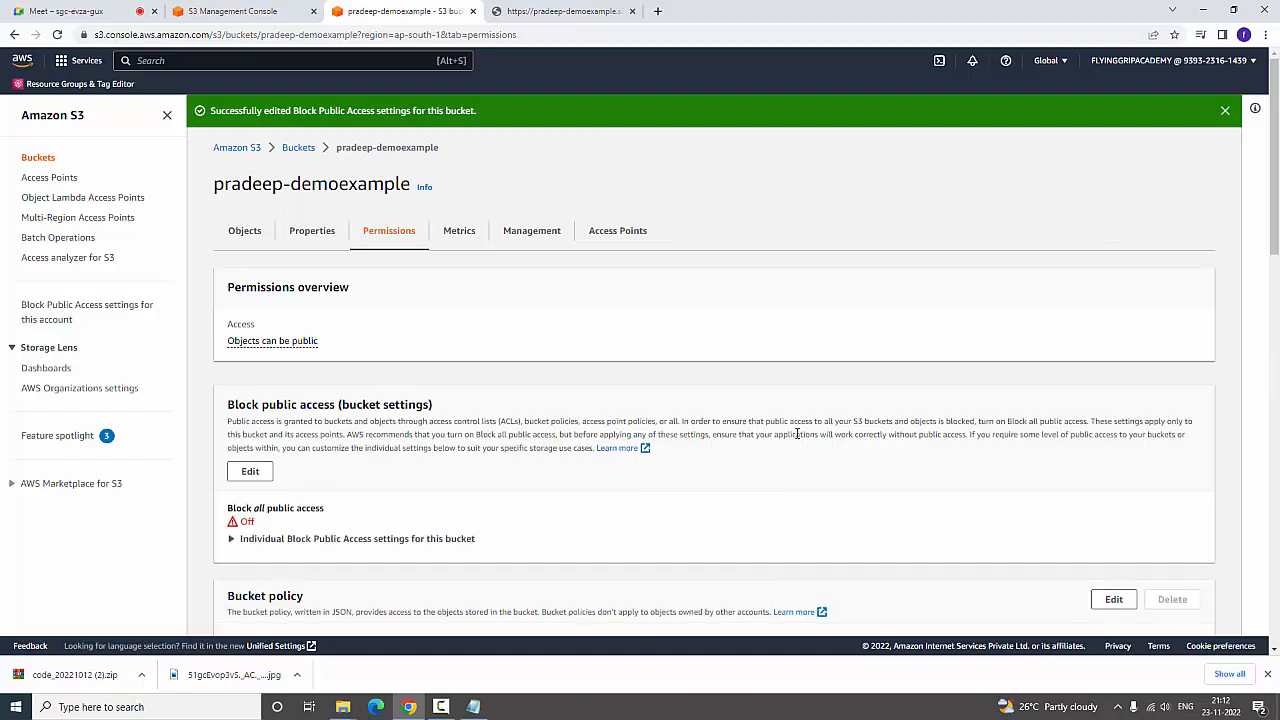
Reload the bucket.jpg object URL to check public access again, and return to the bucket's permissions
left_click(600, 11)
key("F5")
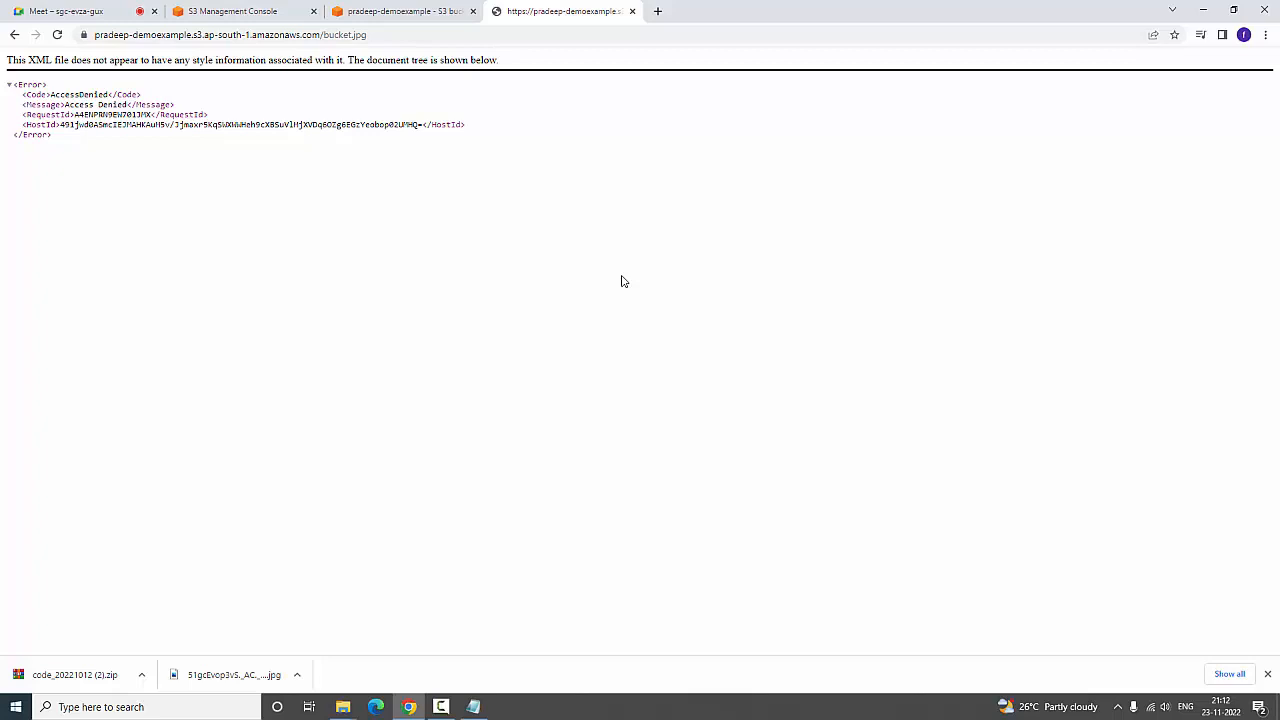
left_click(455, 10)
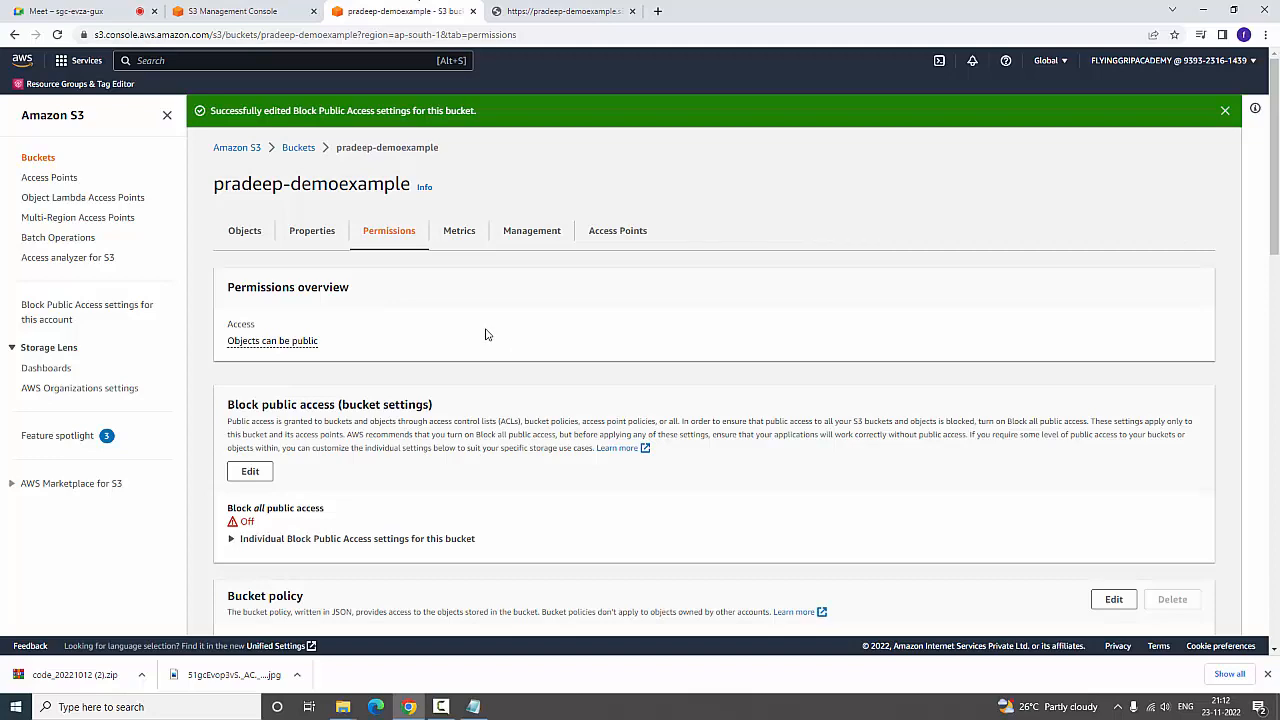
Start editing the bucket policy and open the AWS Policy Generator from it
scroll(490, 337, "down", 3)
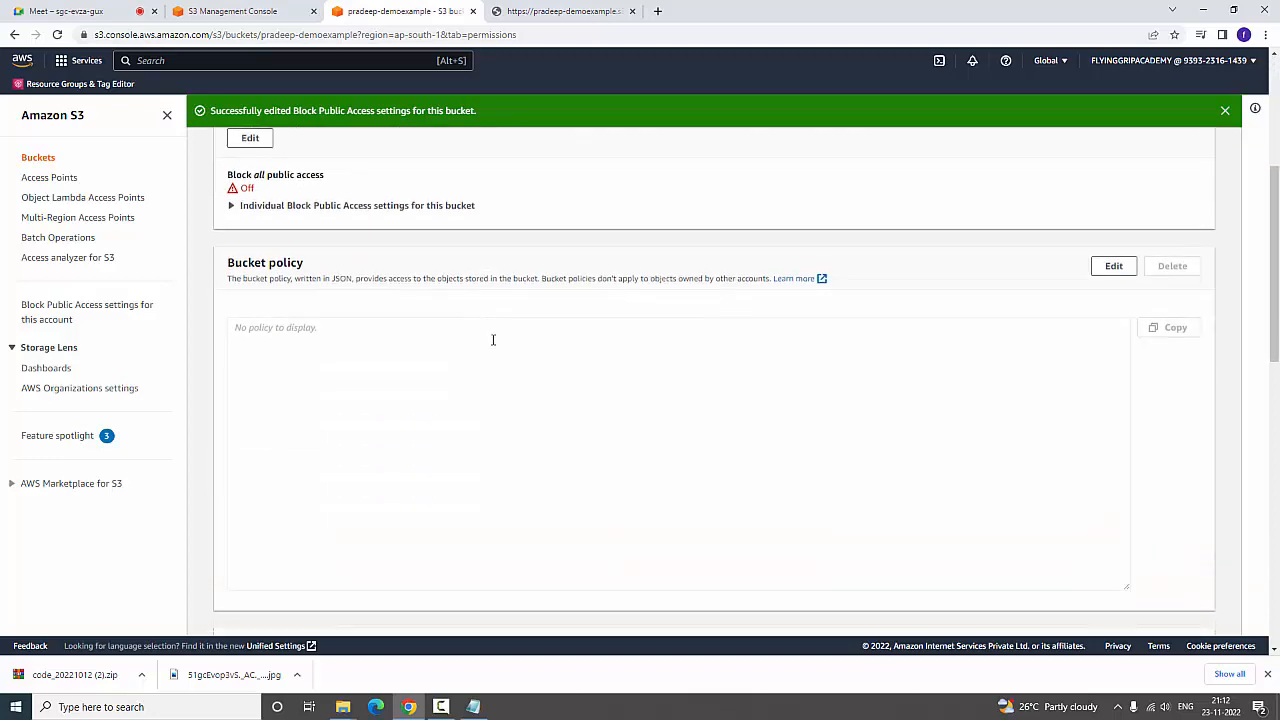
scroll(493, 340, "up", 1)
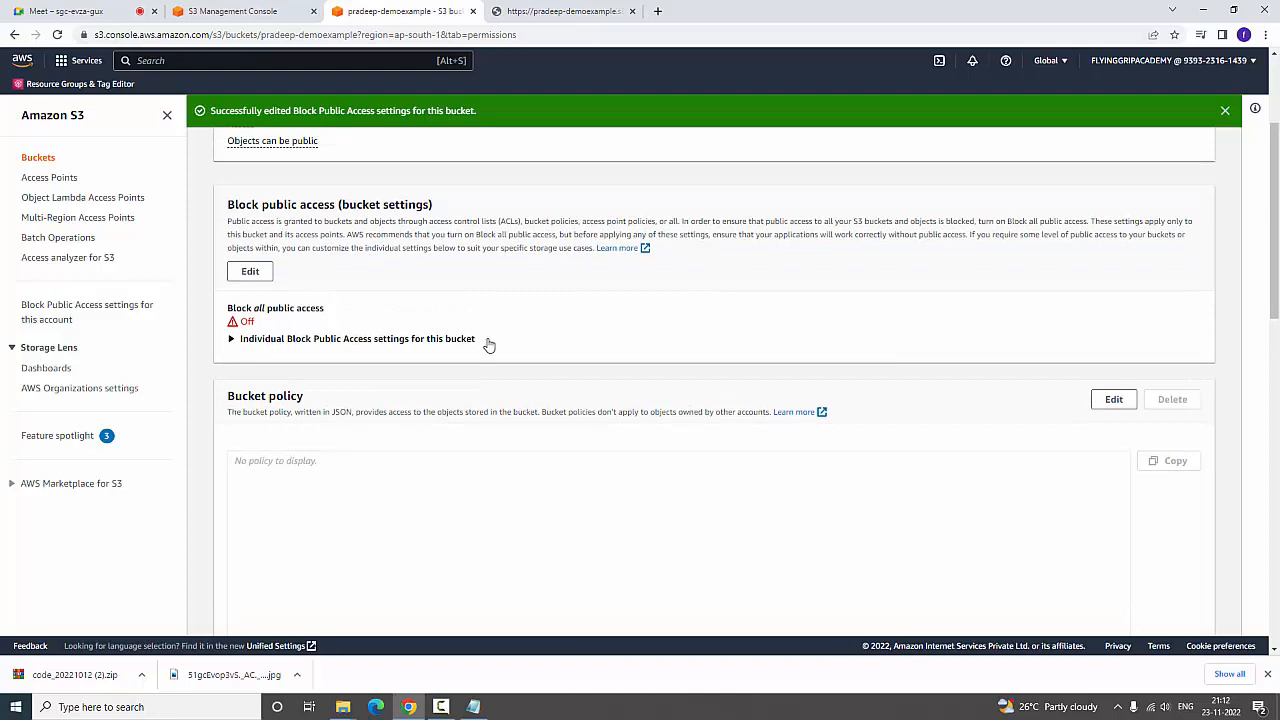
left_click(1118, 402)
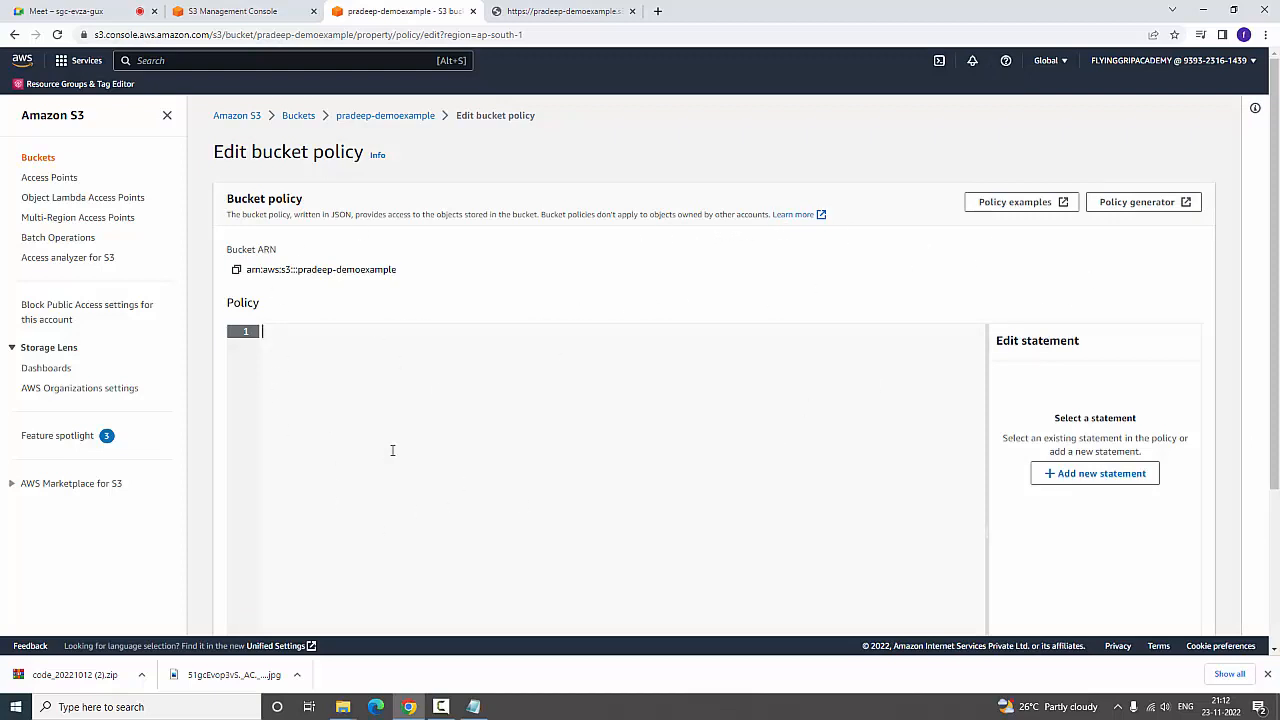
left_click(1147, 206)
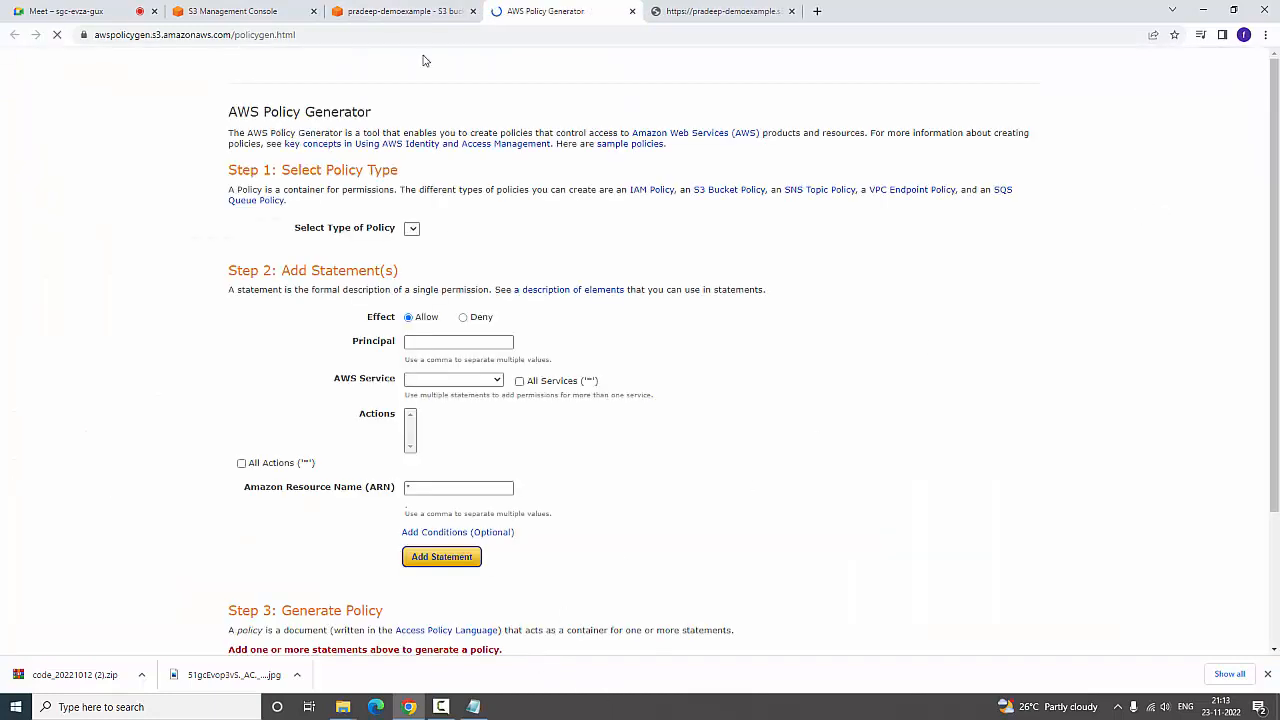
Open the bucket policy examples from the policy editor and review the sample JSON granting permissions to multiple accounts
left_click(415, 11)
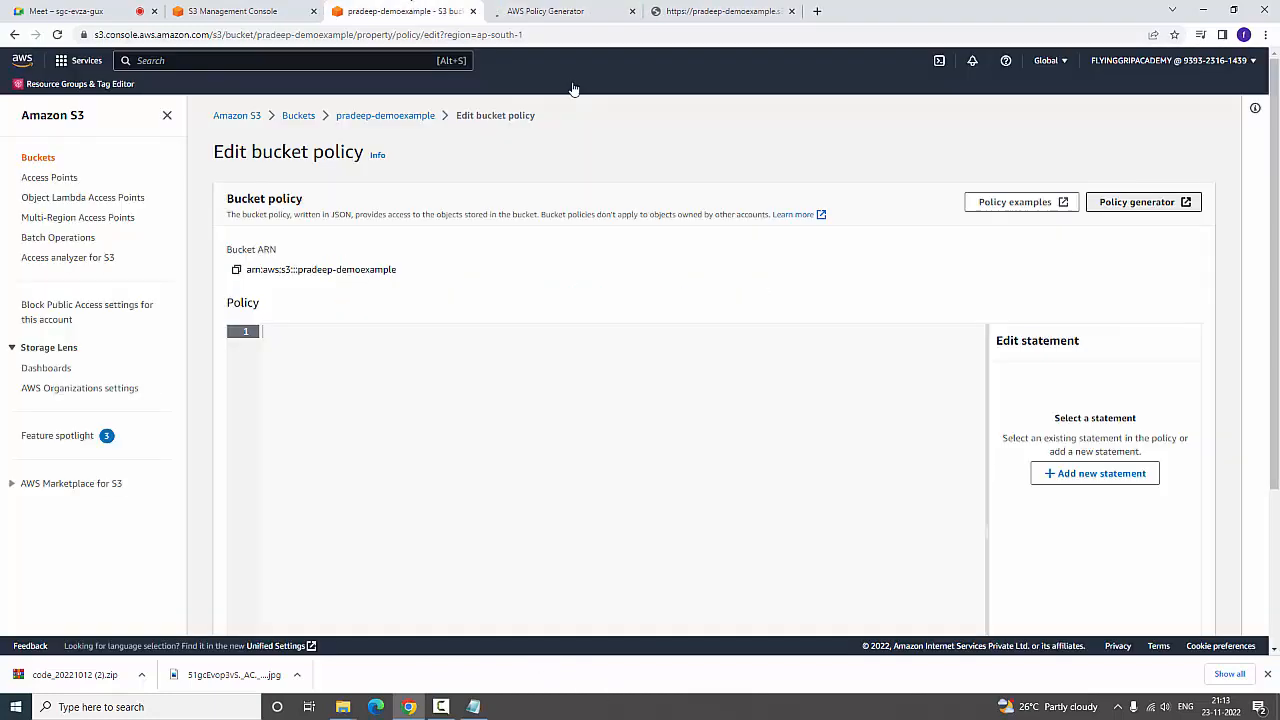
left_click(995, 204)
left_click(729, 9)
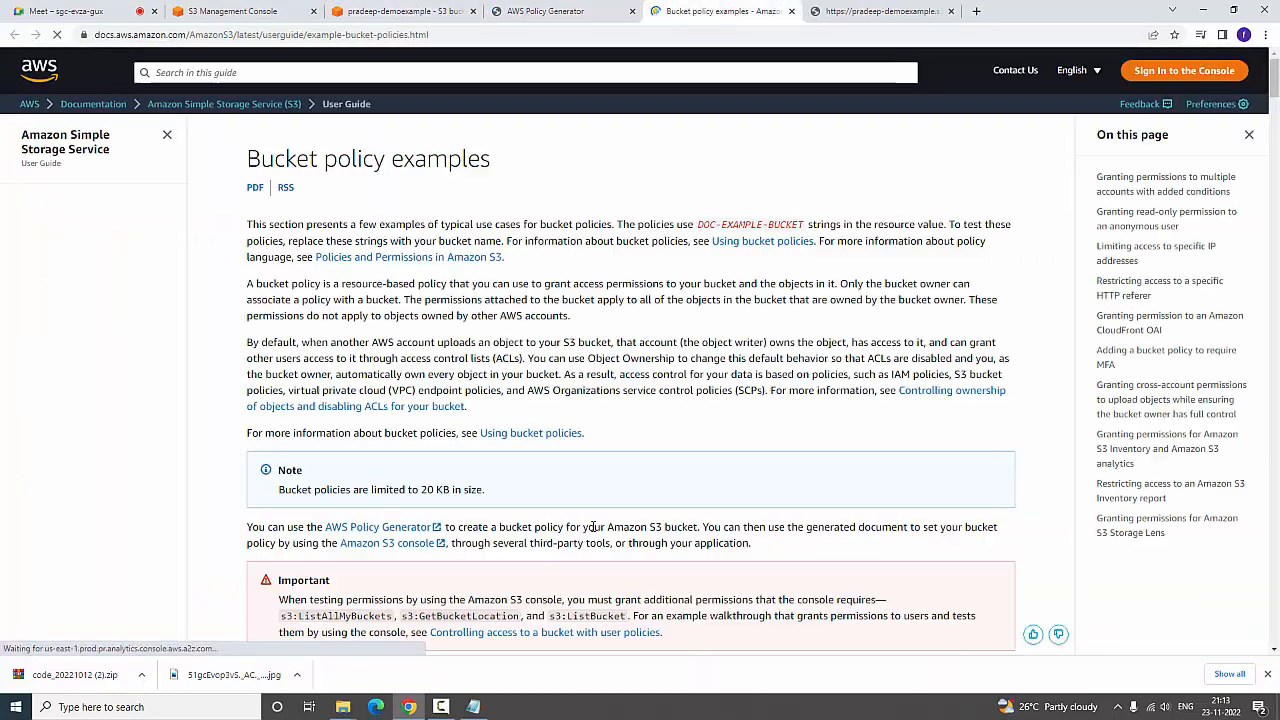
scroll(594, 527, "down", 12)
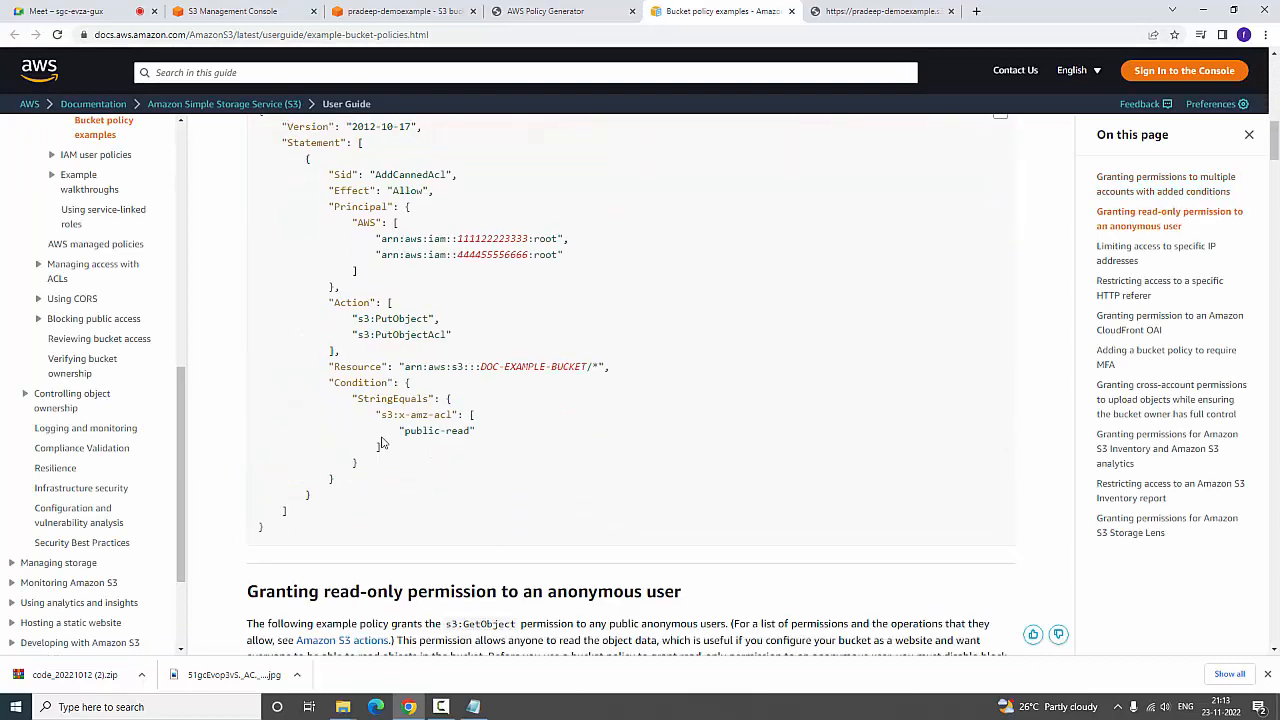
scroll(320, 300, "up", 1)
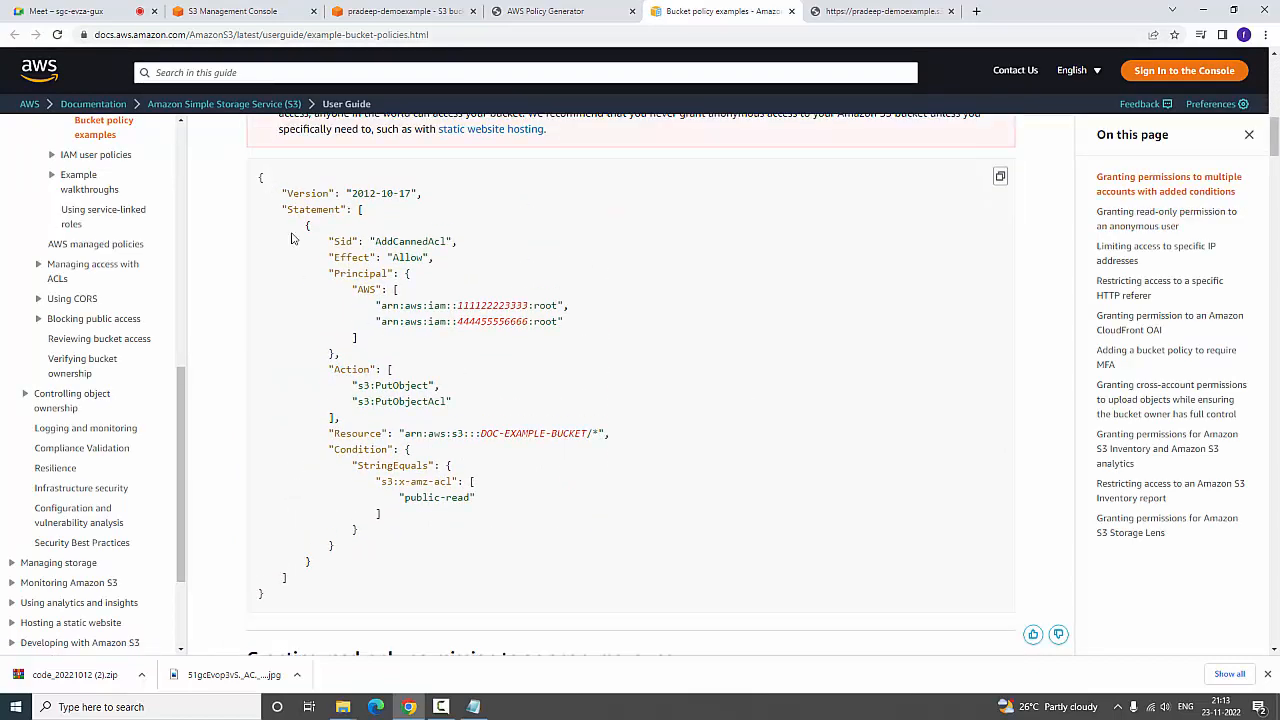
In the AWS Policy Generator, choose S3 Bucket Policy as the policy type and set the principal to *
left_click(545, 11)
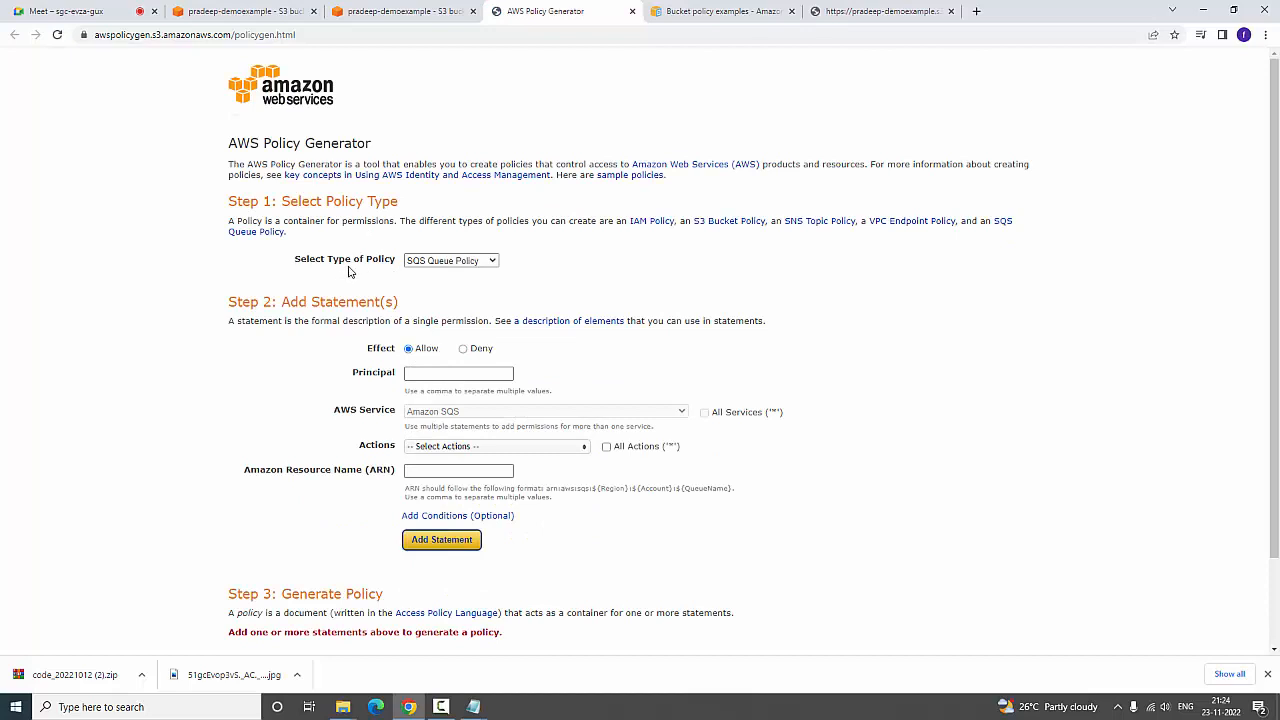
left_click(490, 265)
left_click(485, 285)
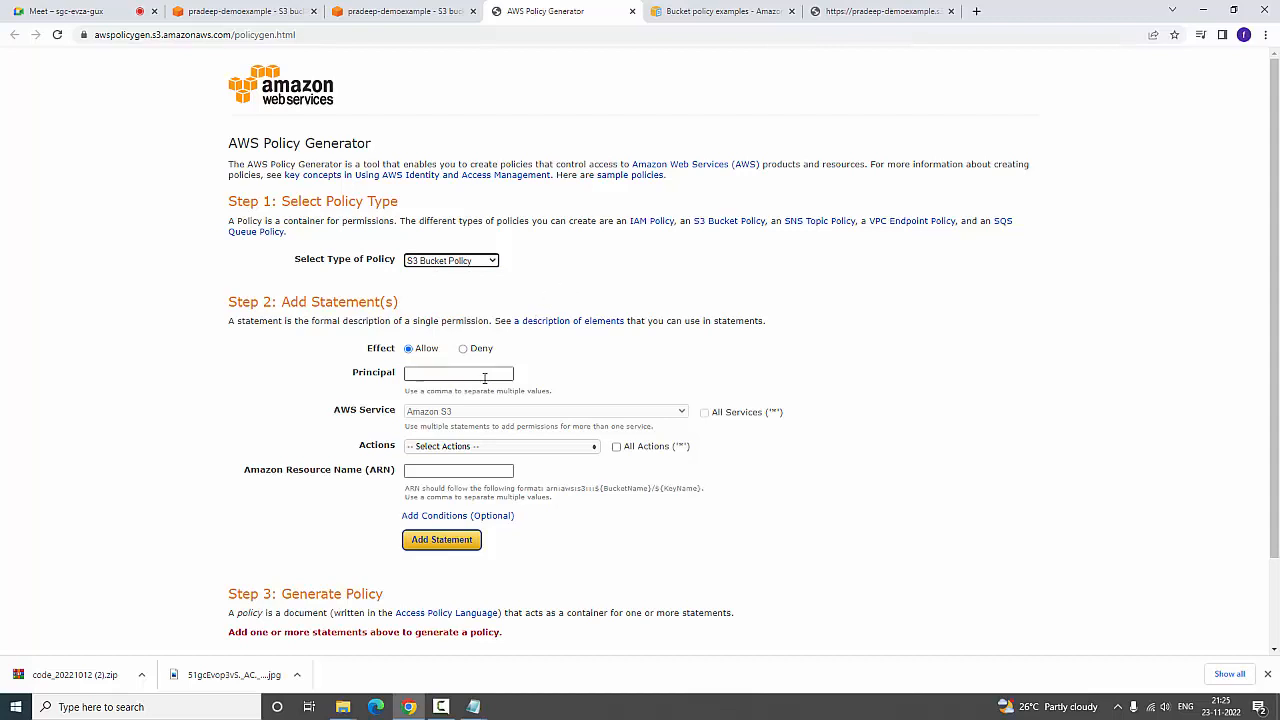
left_click(412, 372)
left_click(412, 372)
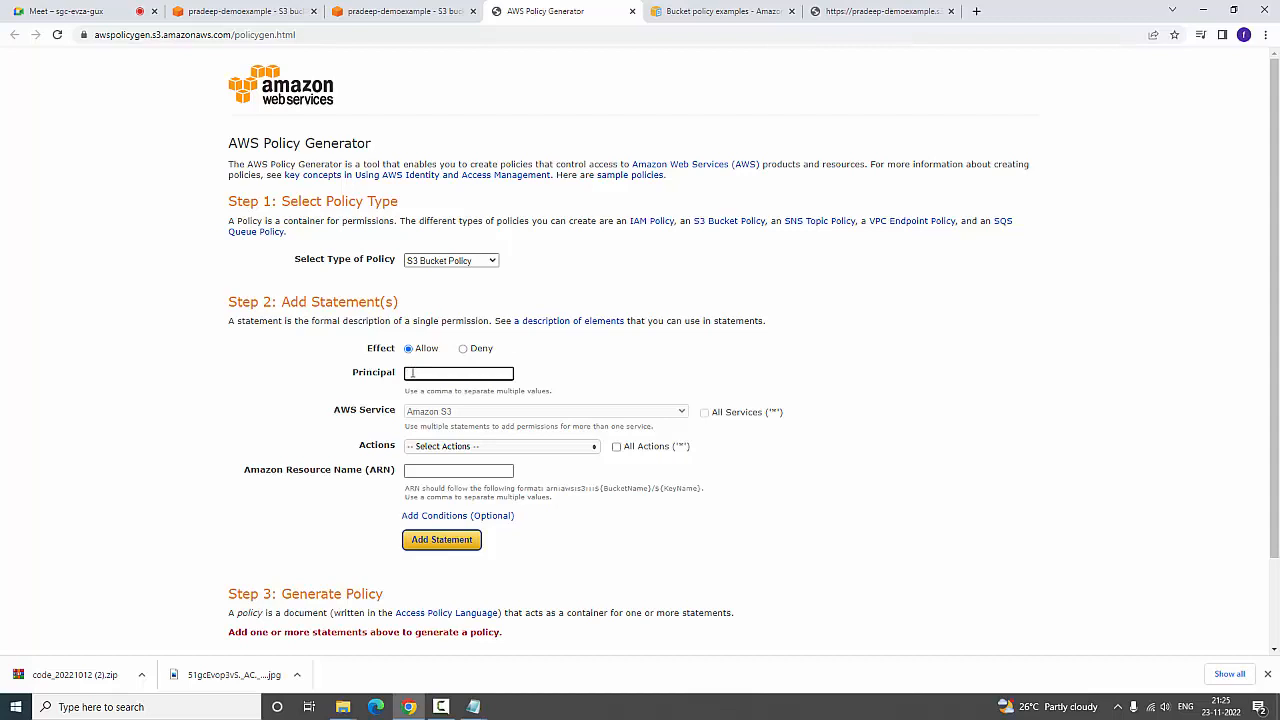
type("*")
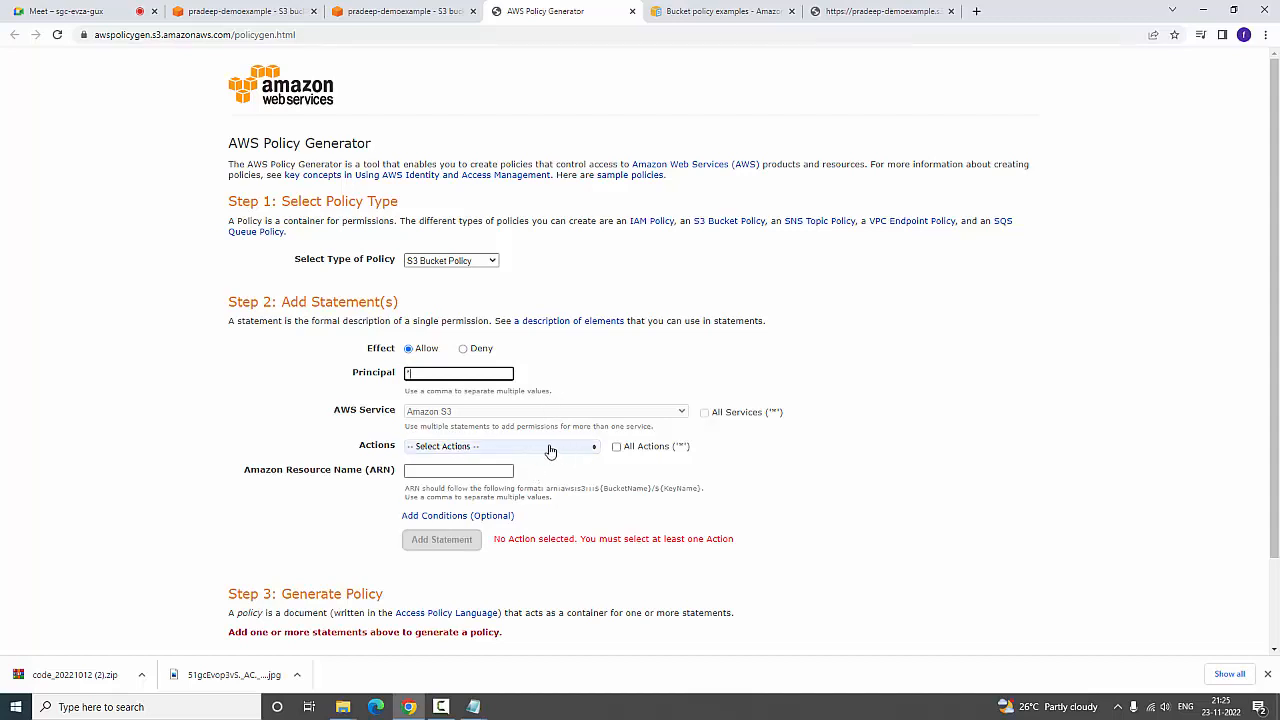
Select GetObject as the allowed action for the policy statement
left_click(514, 447)
scroll(520, 526, "down", 8)
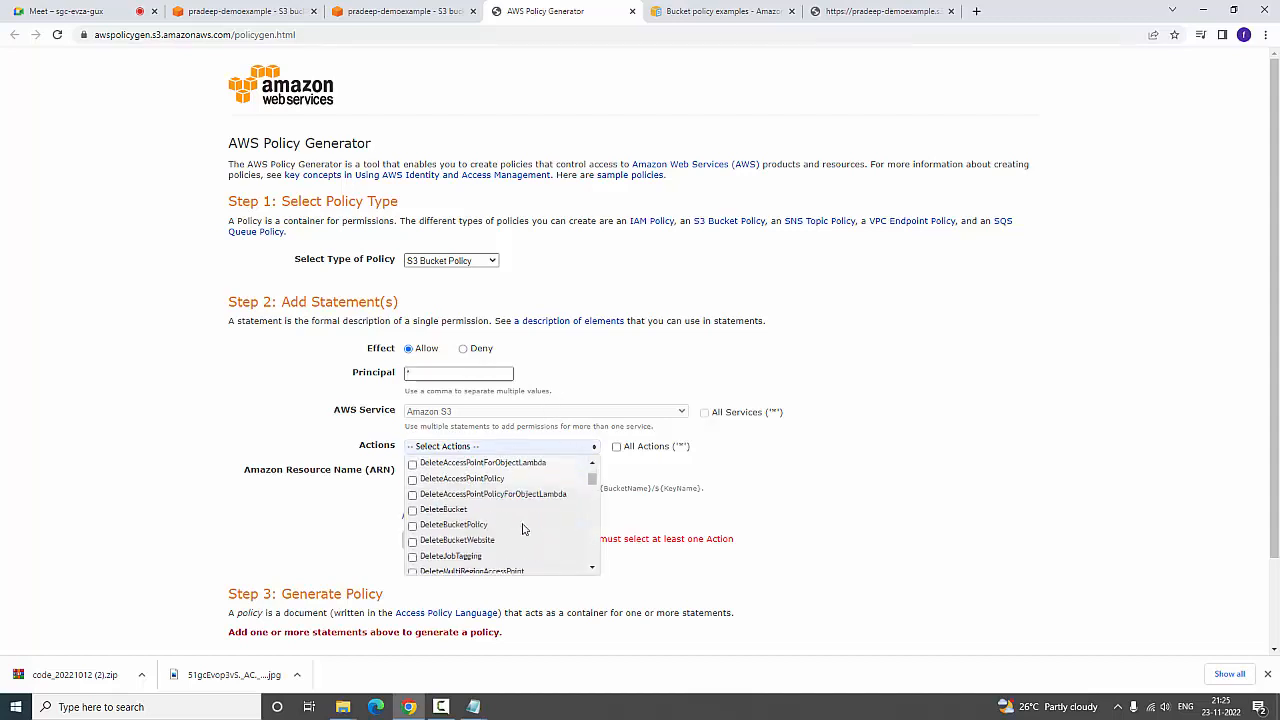
left_click(412, 489)
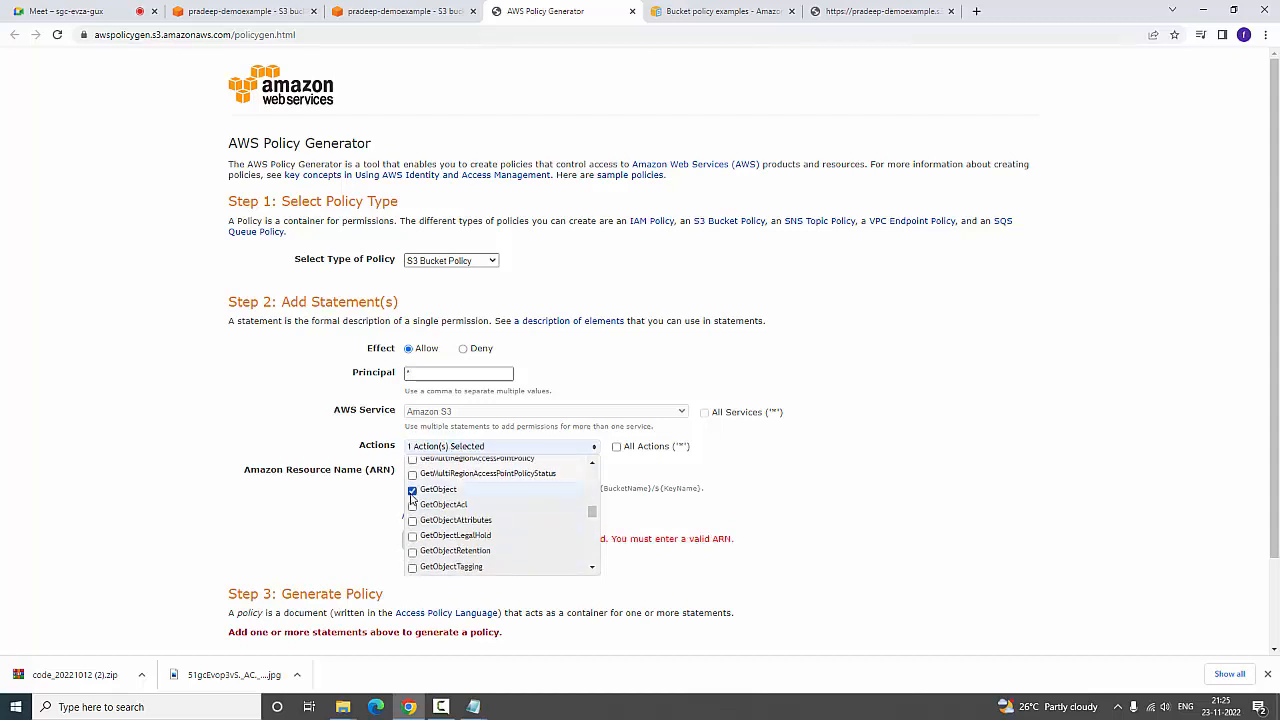
left_click(965, 497)
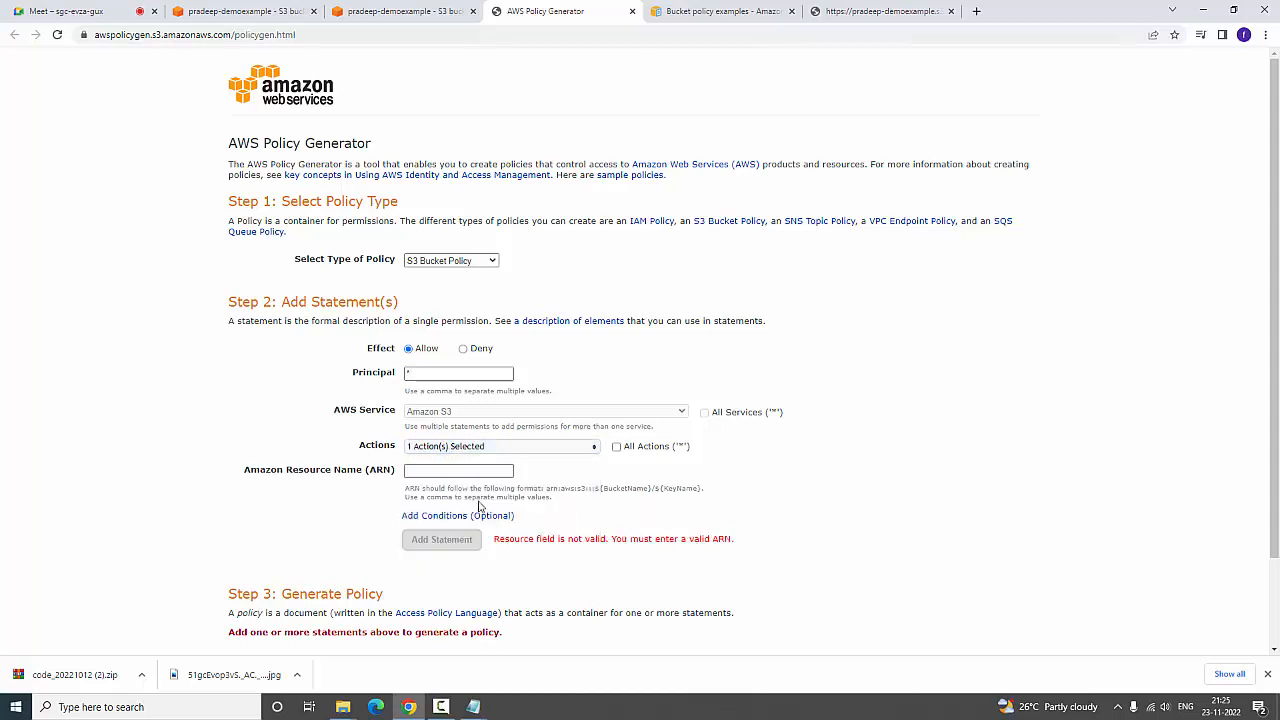
Copy the bucket's Amazon Resource Name from its properties in the S3 console
left_click(457, 475)
left_click(447, 470)
left_click(400, 11)
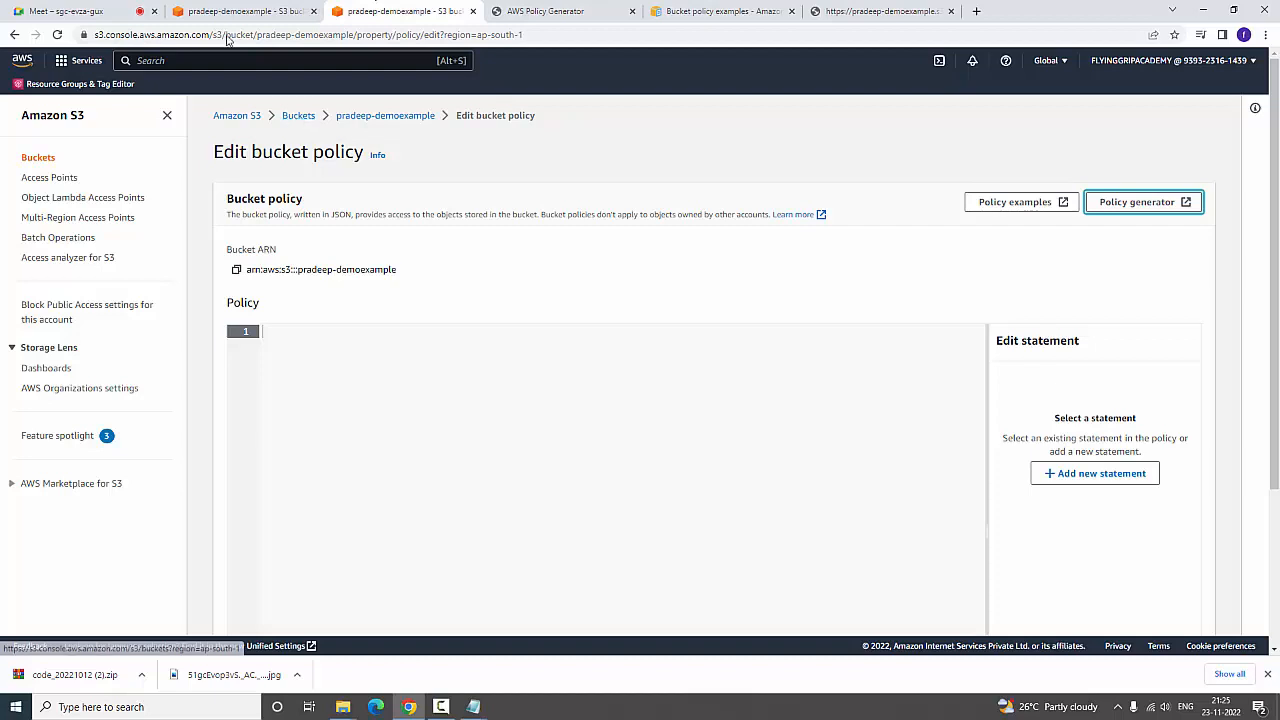
left_click(245, 11)
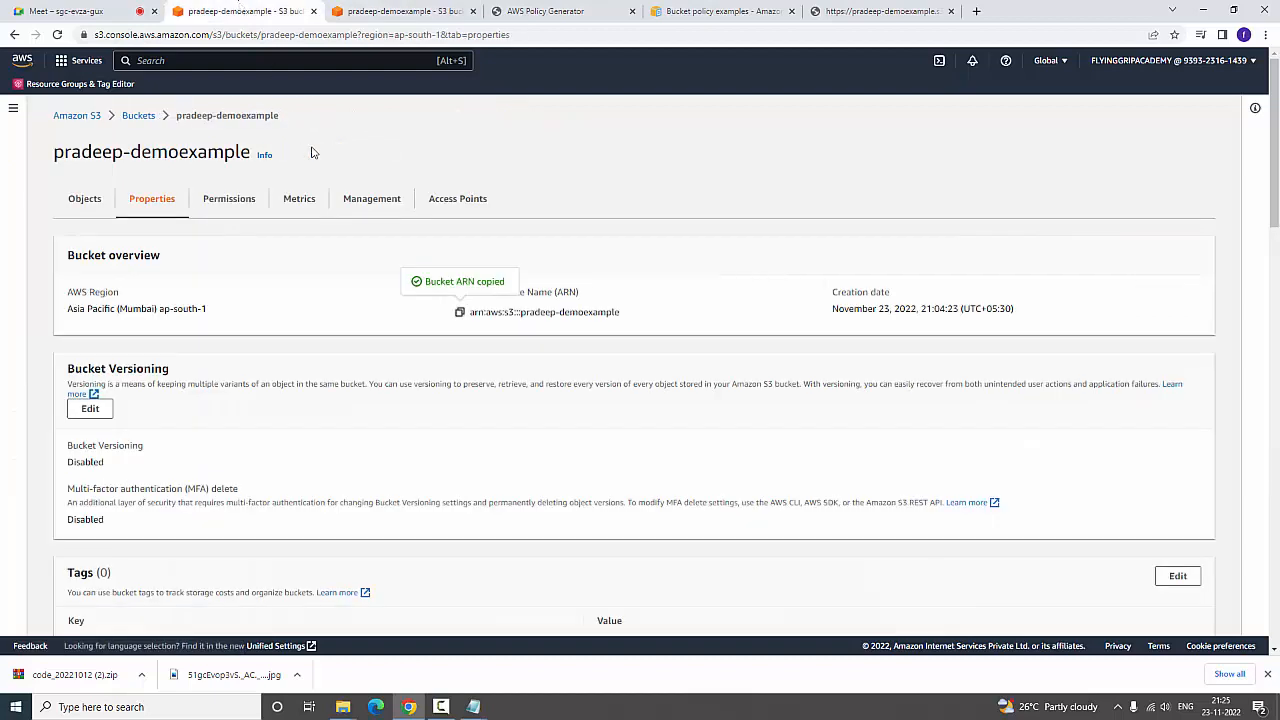
left_click(460, 313)
Enter the copied bucket ARN followed by /* as the resource of the policy generator statement
key("ctrl+Tab")
left_click(530, 16)
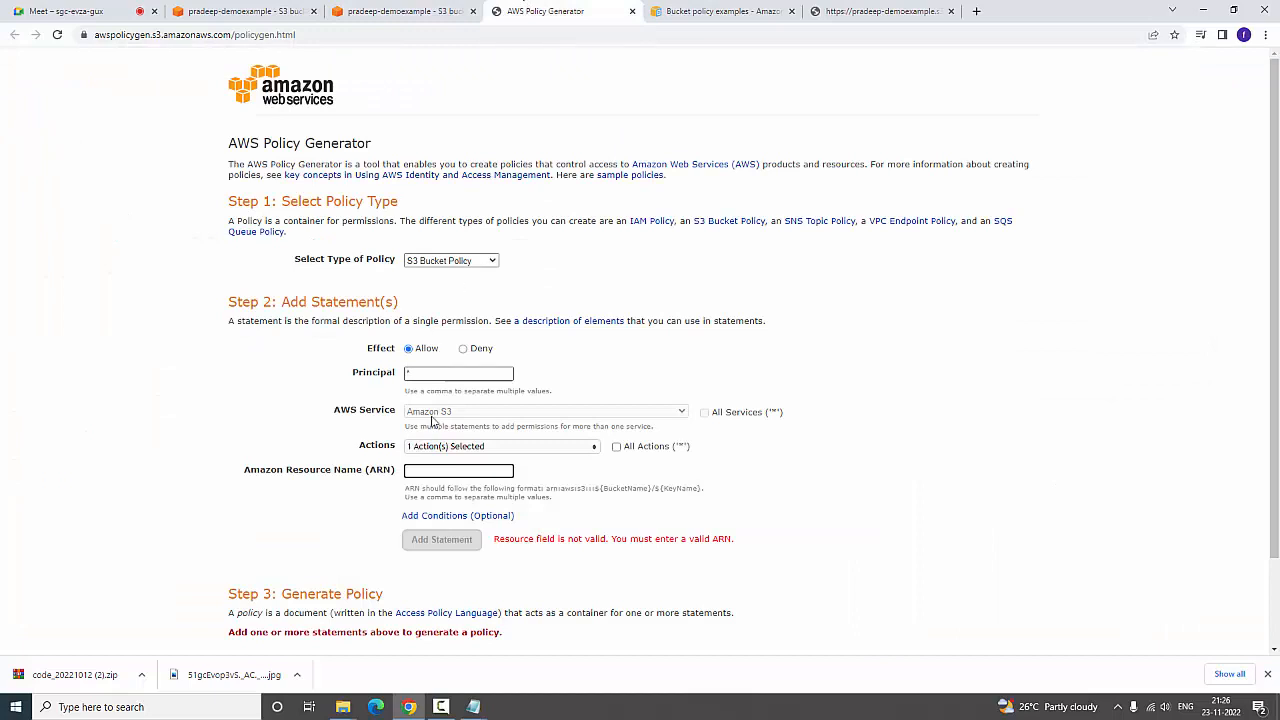
right_click(439, 468)
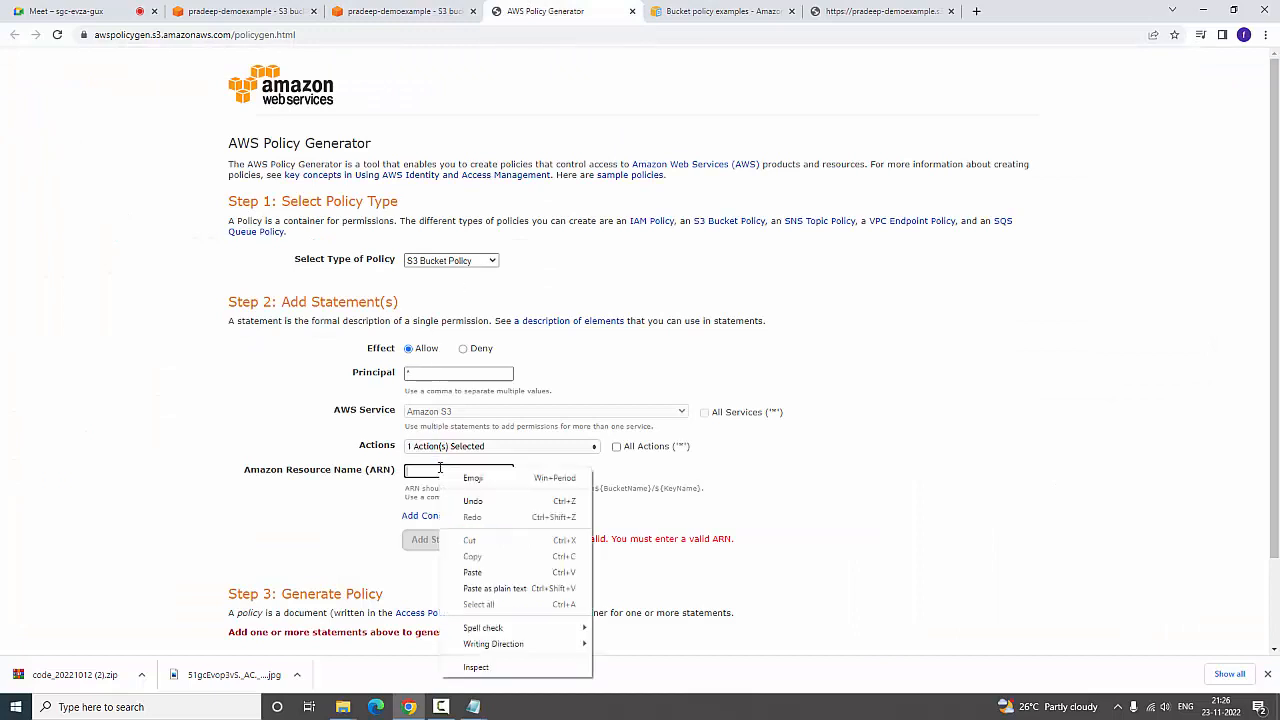
left_click(474, 572)
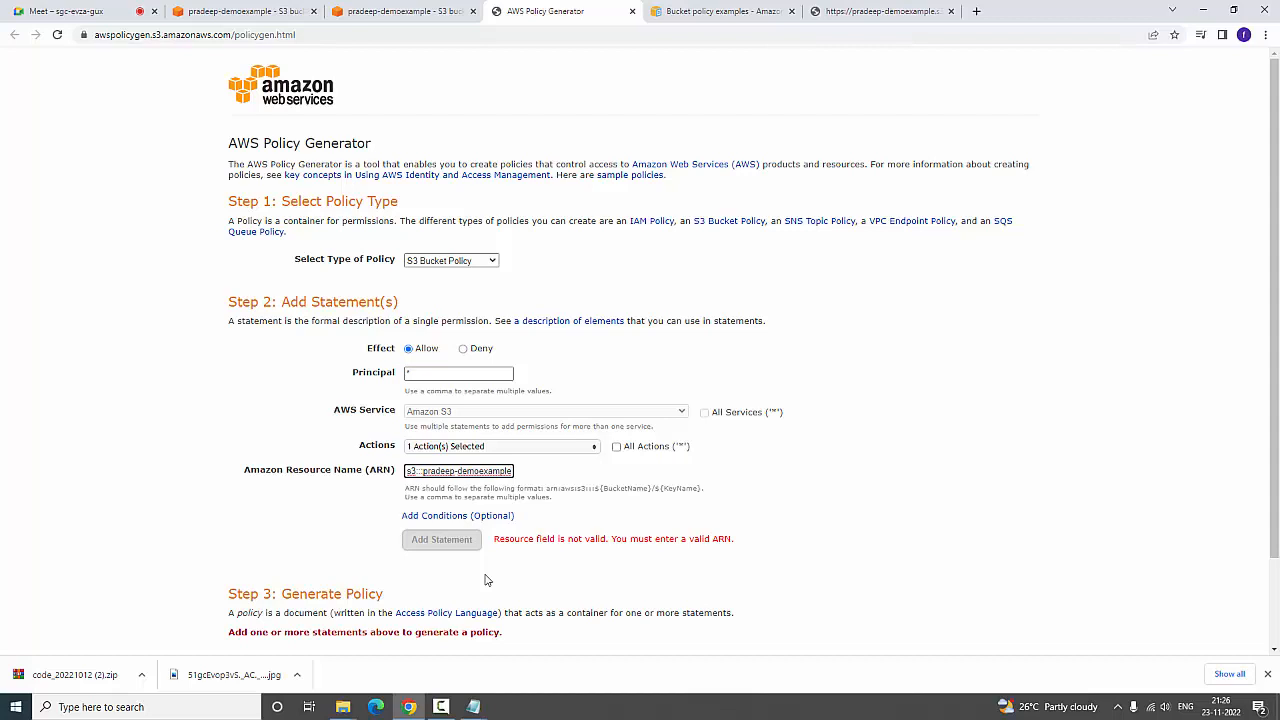
type("/*")
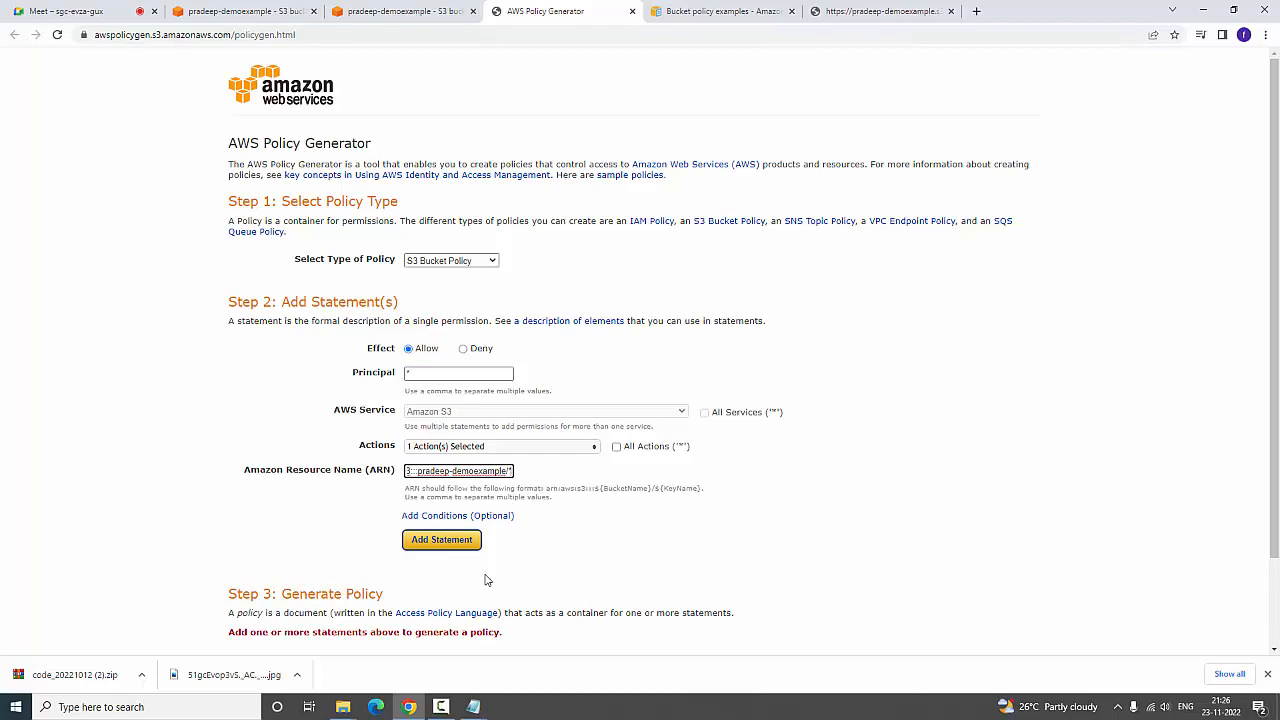
Add the GetObject statement to the policy and generate the policy JSON document
scroll(489, 578, "down", 2)
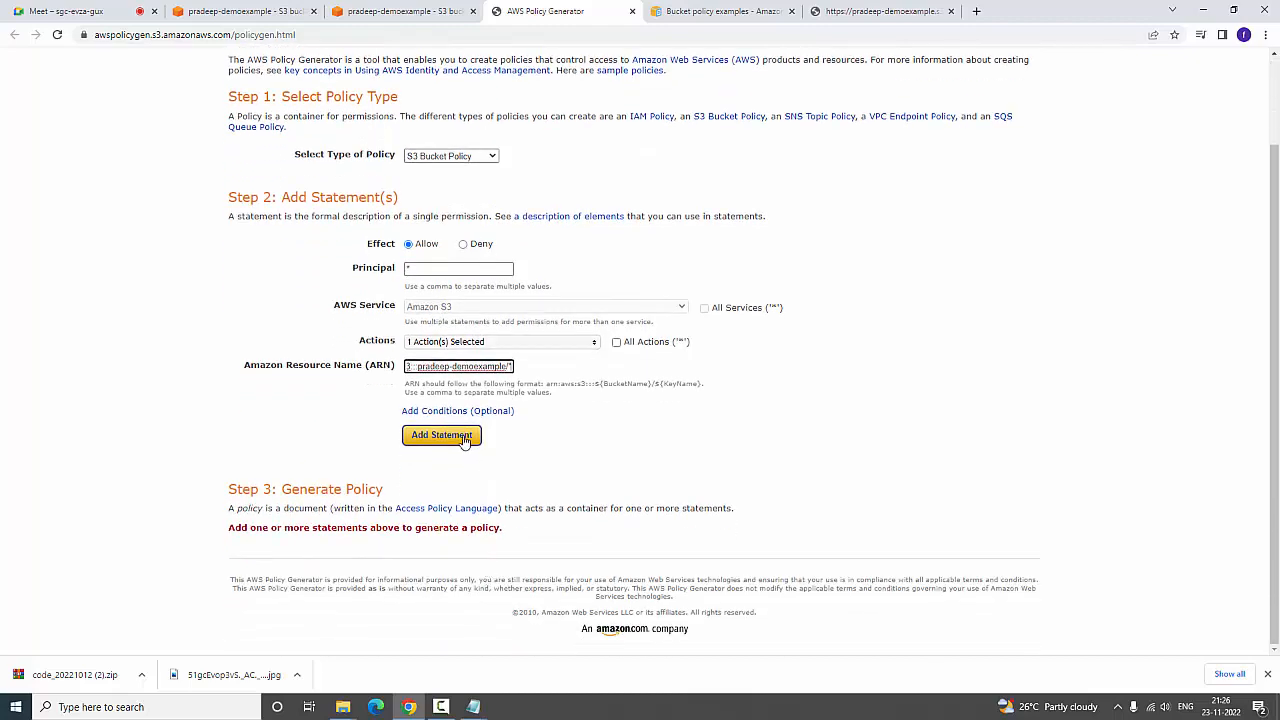
left_click(471, 434)
scroll(464, 441, "down", 1)
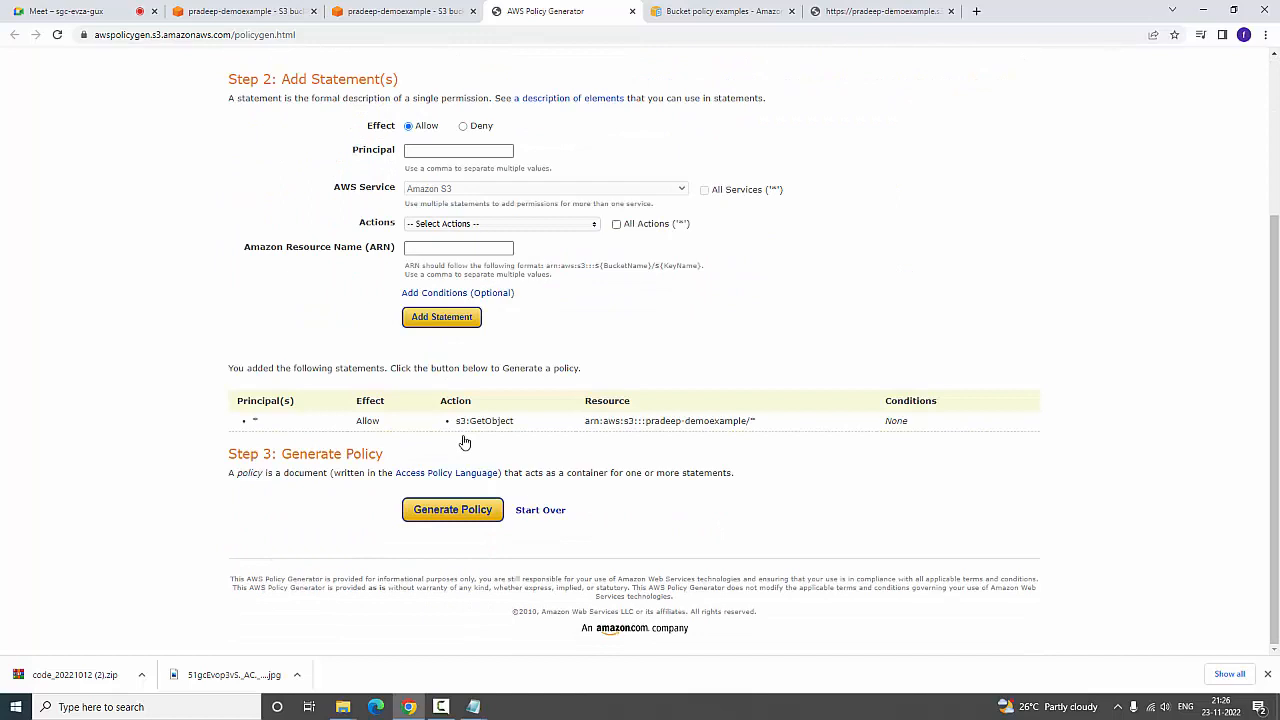
left_click(440, 516)
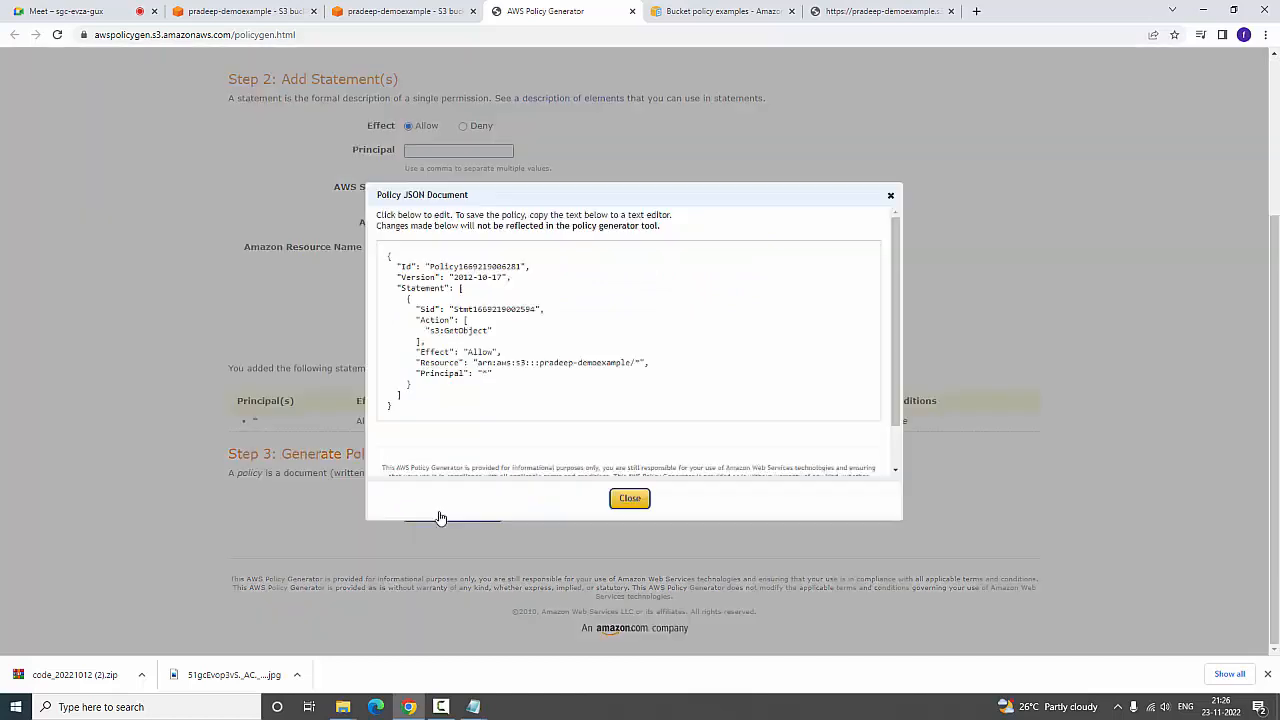
Copy the whole generated policy JSON into the bucket policy editor and save the changes
left_click_drag(422, 415, 351, 233)
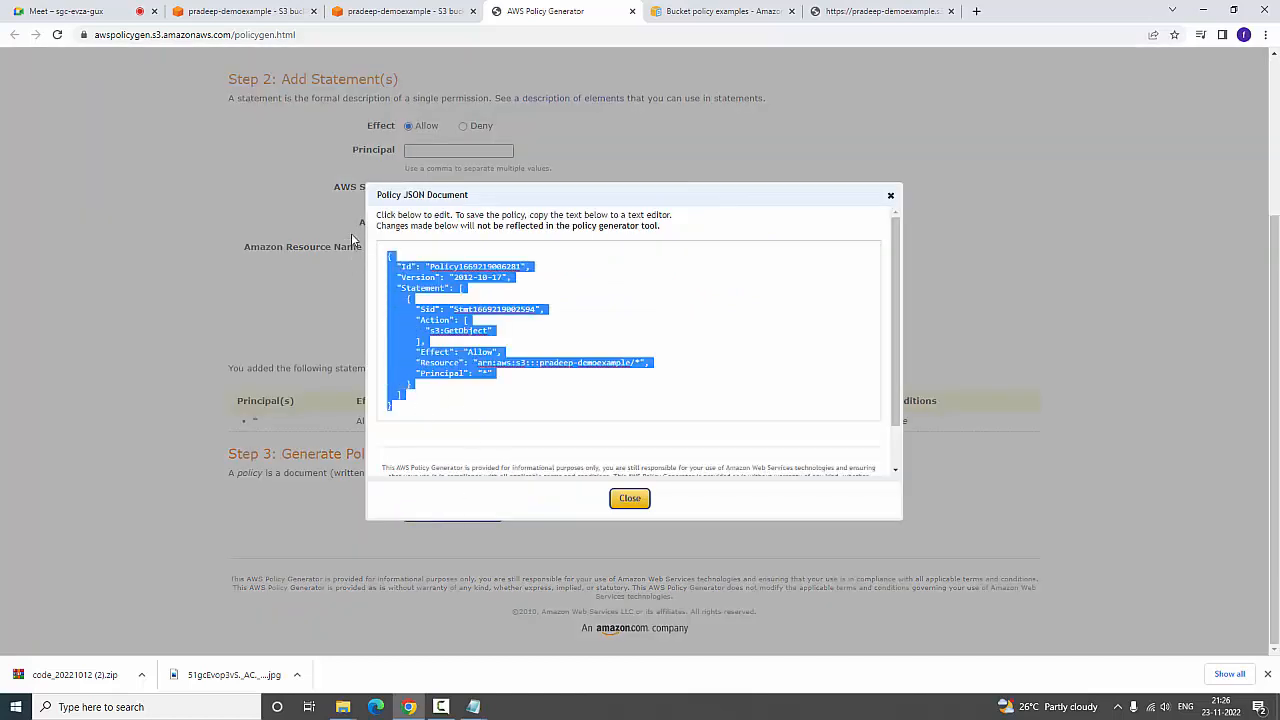
right_click(410, 358)
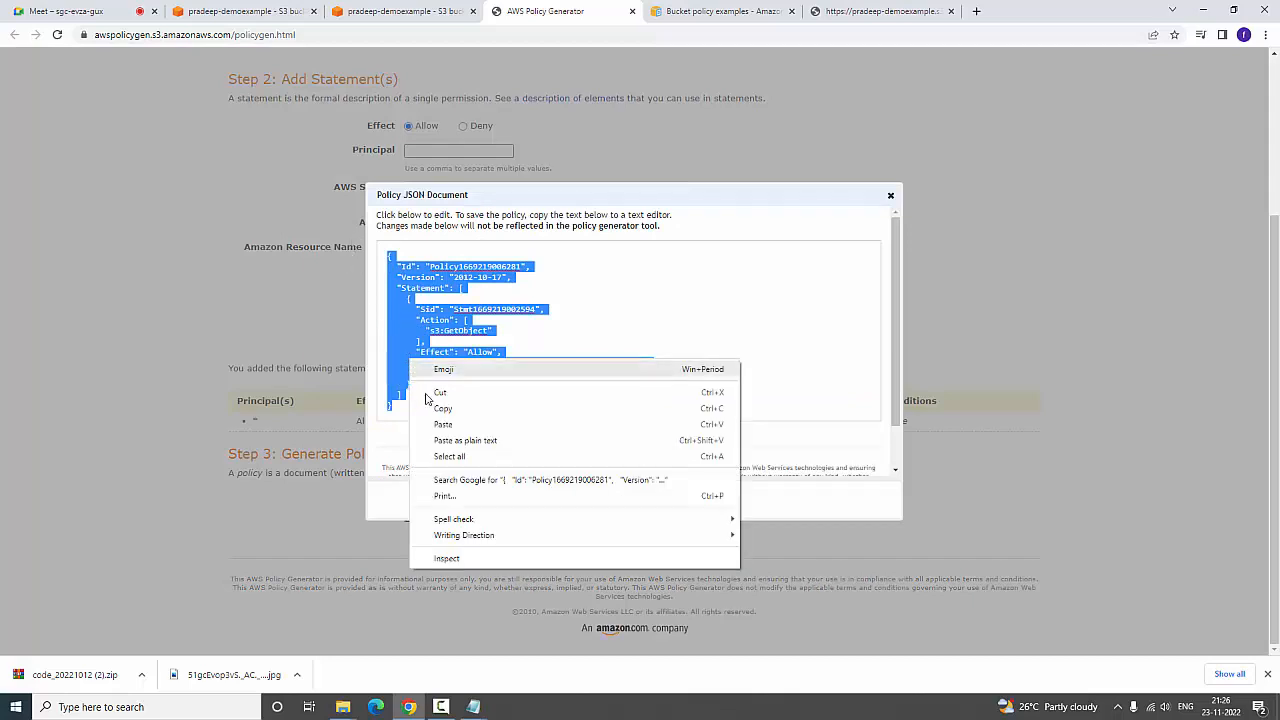
left_click(440, 409)
left_click(372, 8)
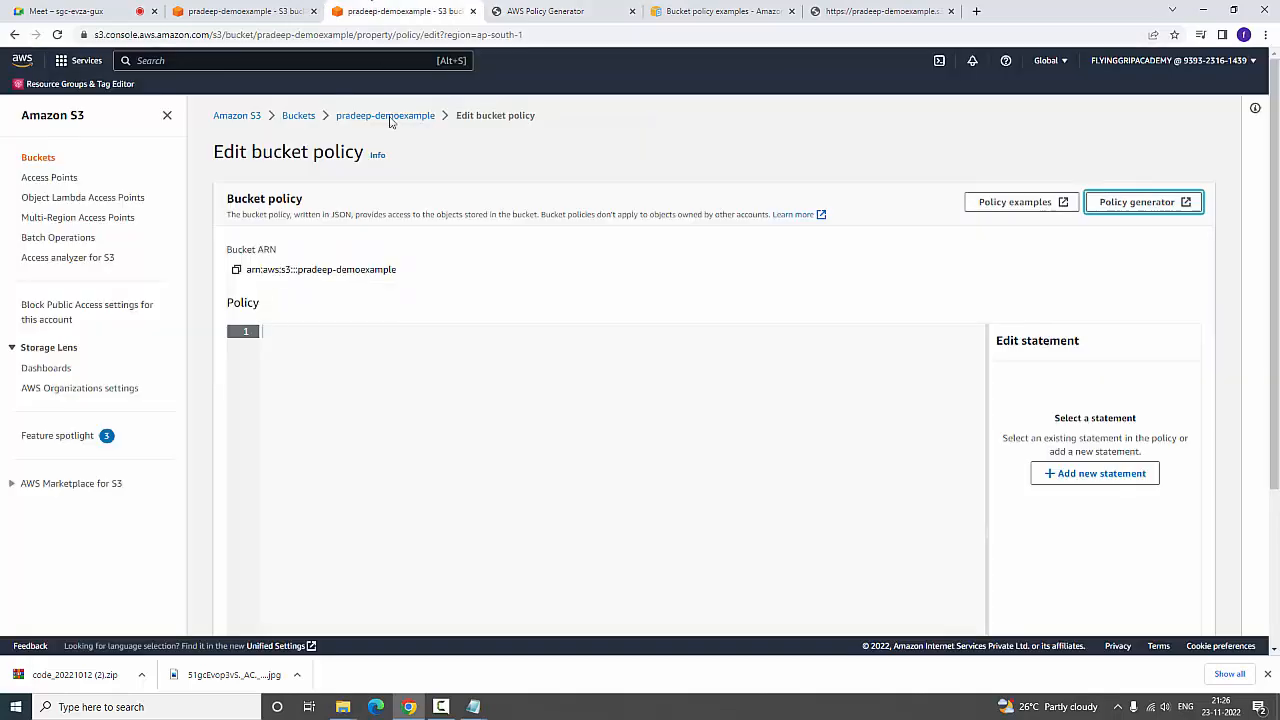
right_click(361, 362)
left_click(414, 463)
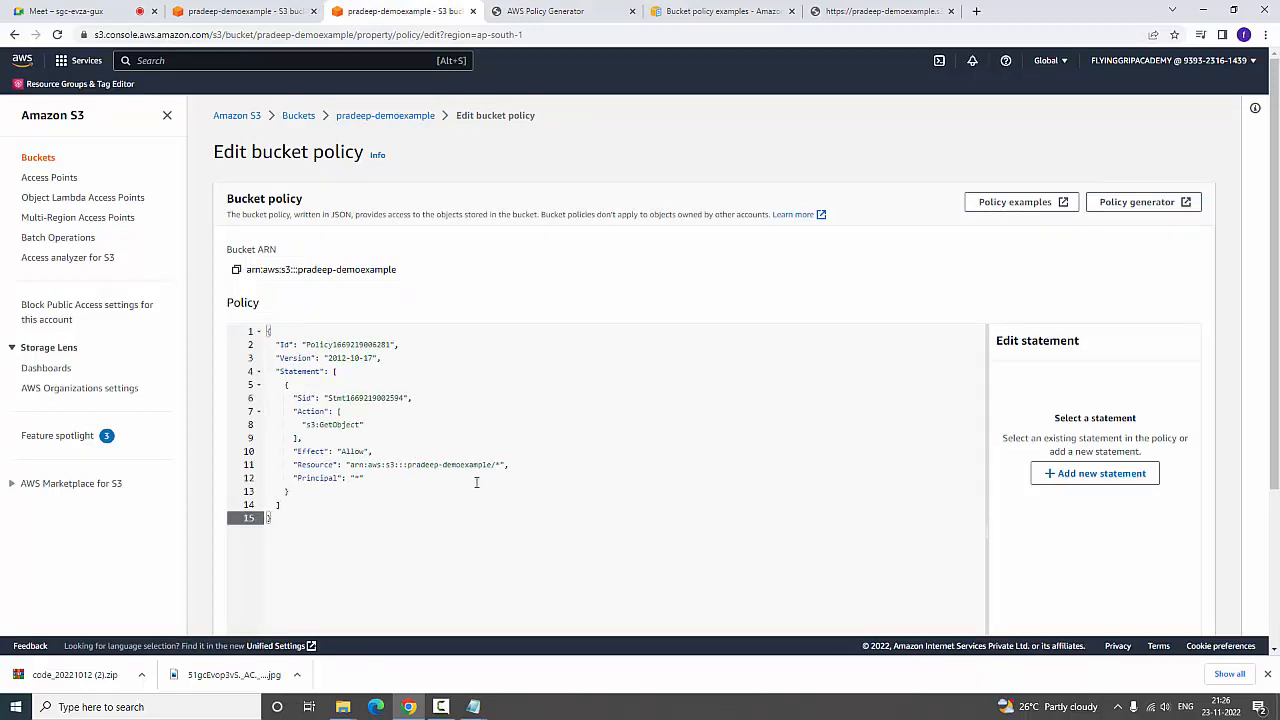
scroll(854, 454, "down", 3)
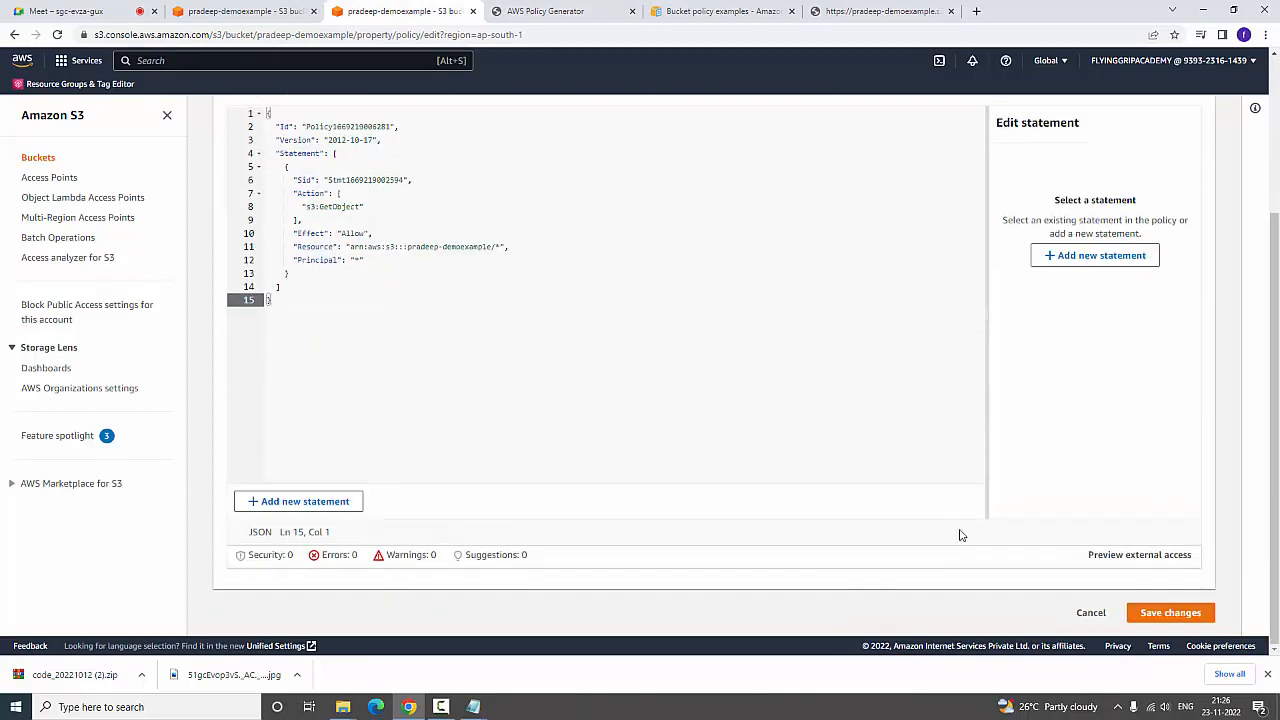
left_click(1170, 612)
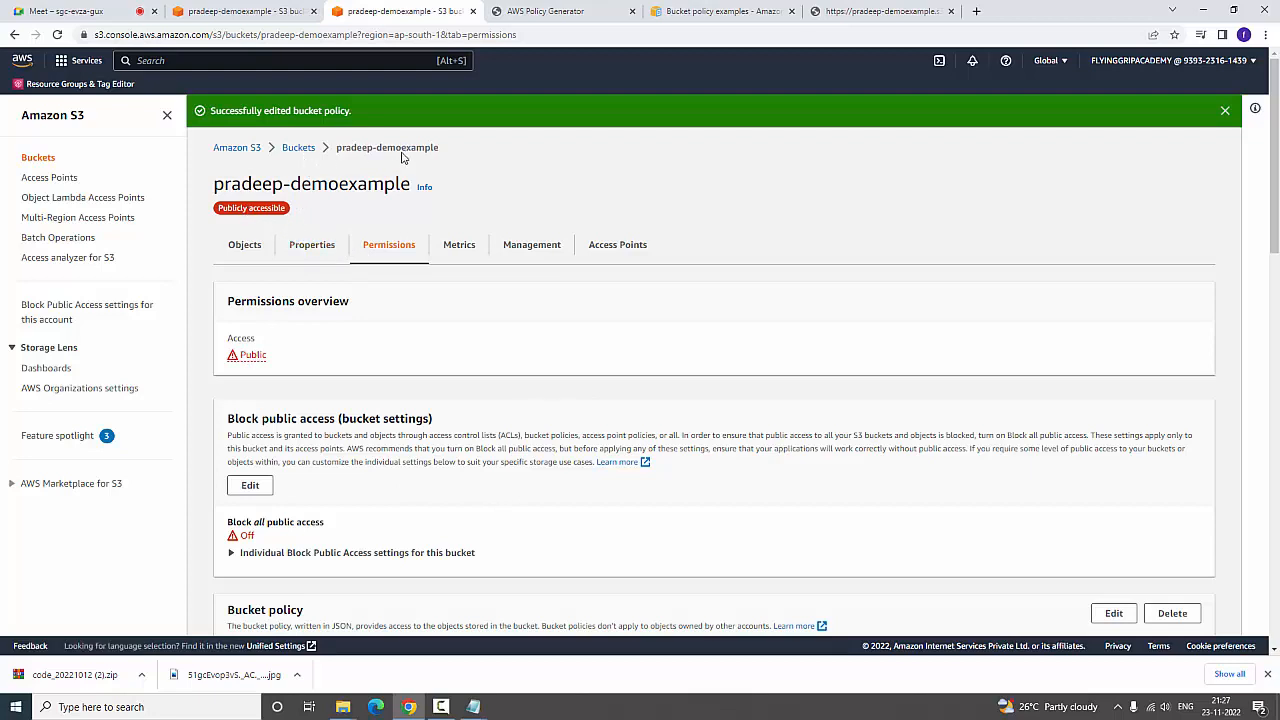
Open the object URL of bucket.html in a new tab and check the page's heading and image
left_click(247, 249)
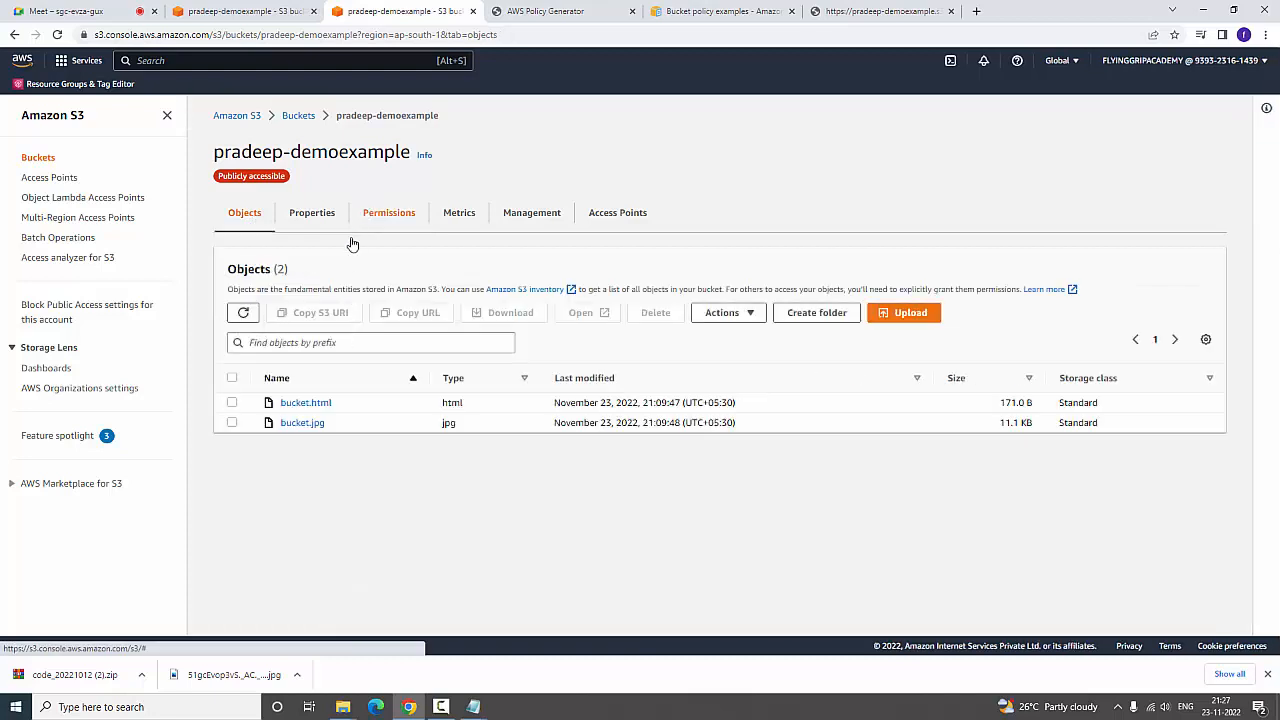
right_click(314, 412)
left_click(286, 404)
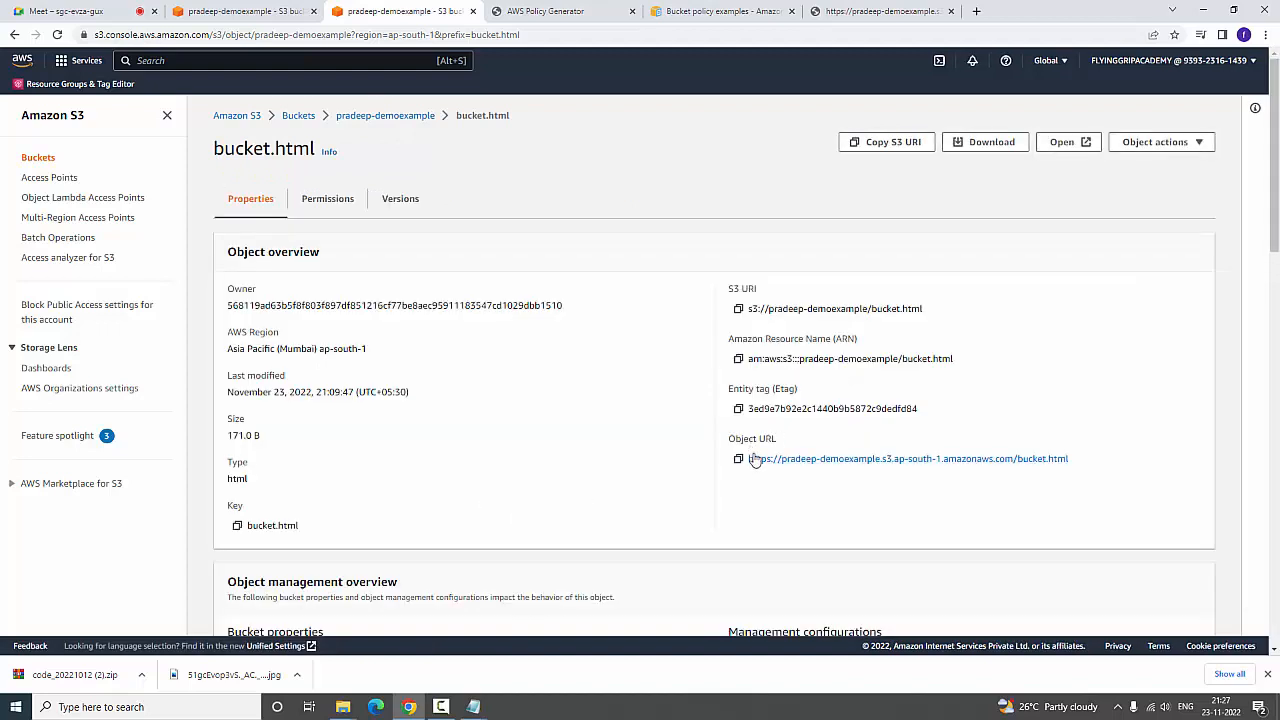
right_click(760, 466)
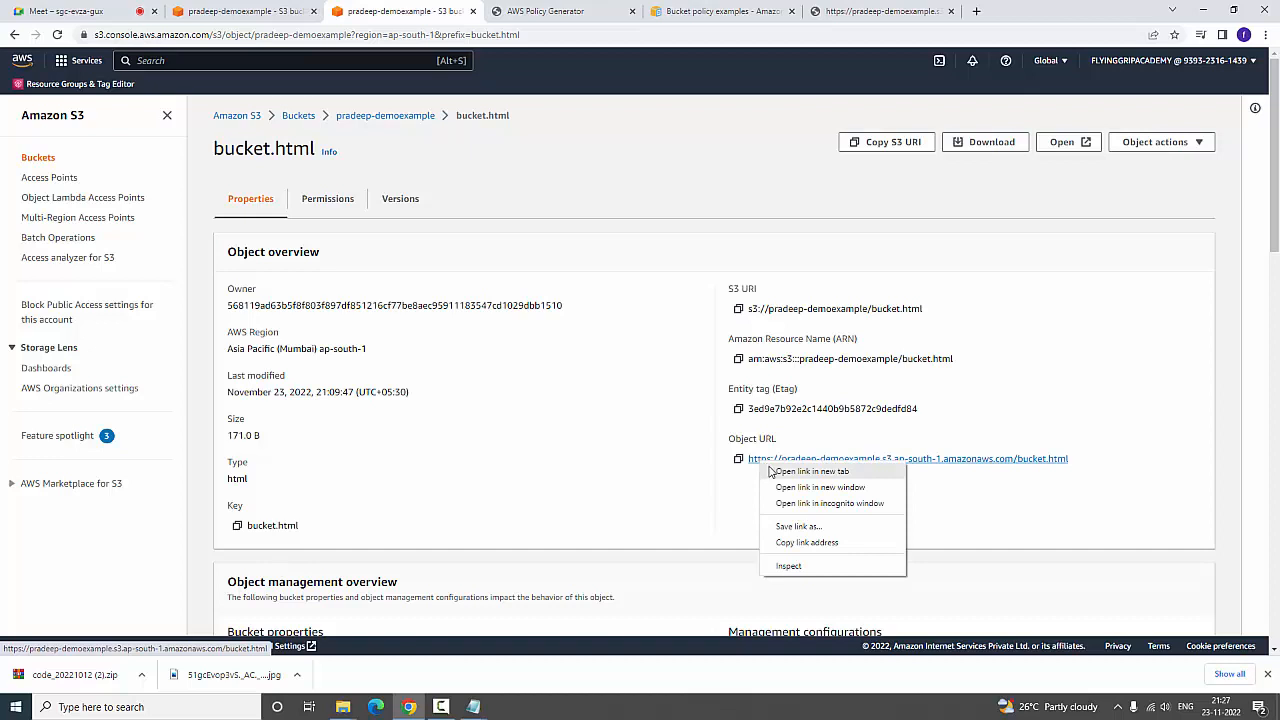
left_click(773, 470)
left_click(724, 20)
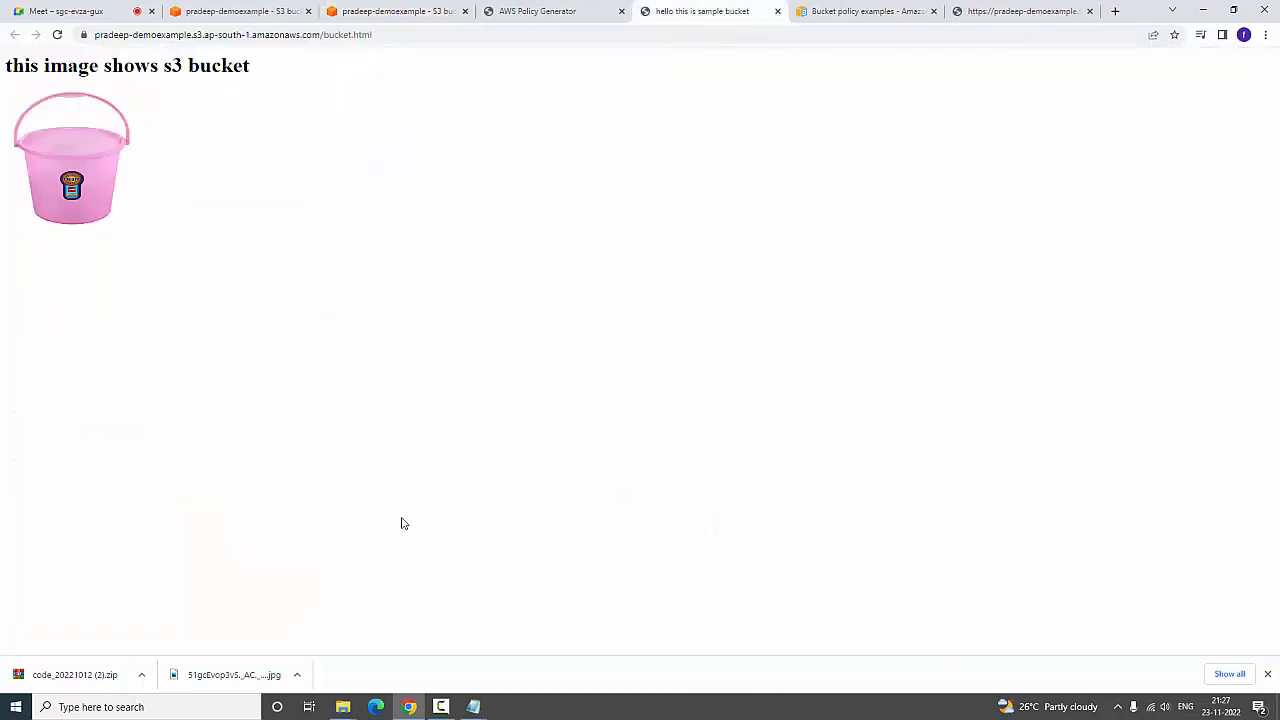
mouse_move(356, 706)
left_click_drag(6, 68, 260, 77)
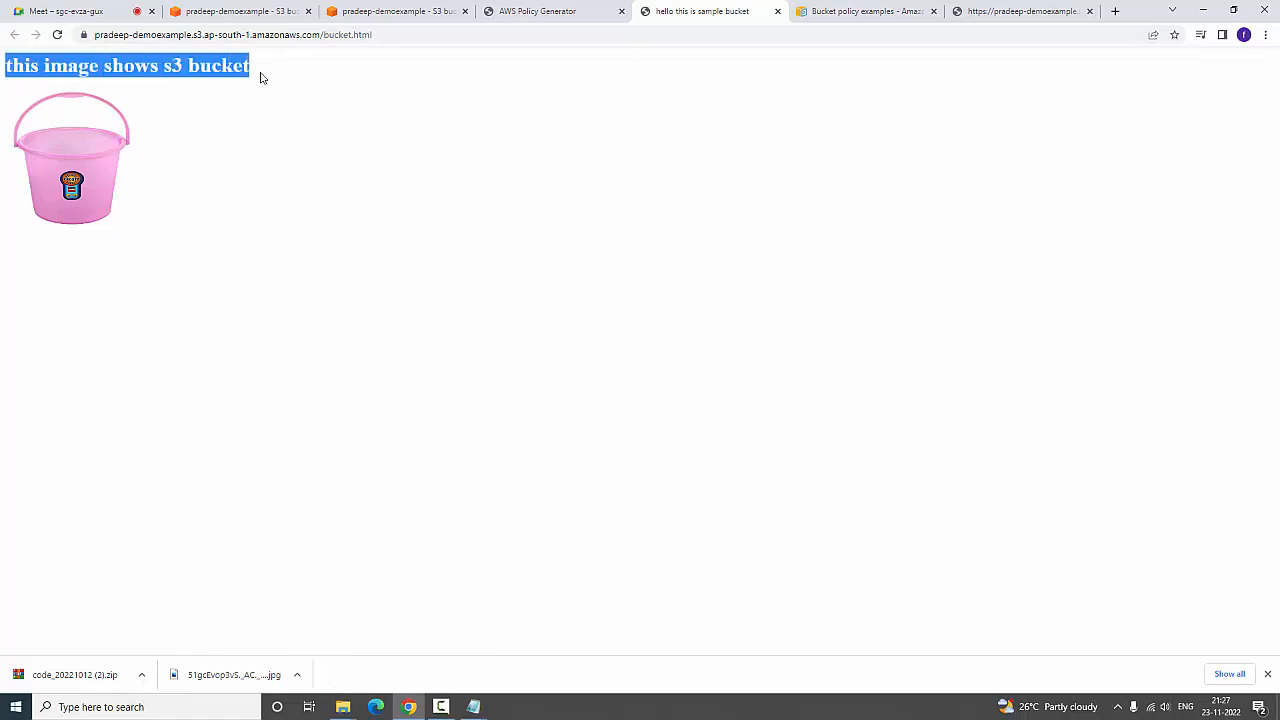
left_click(284, 182)
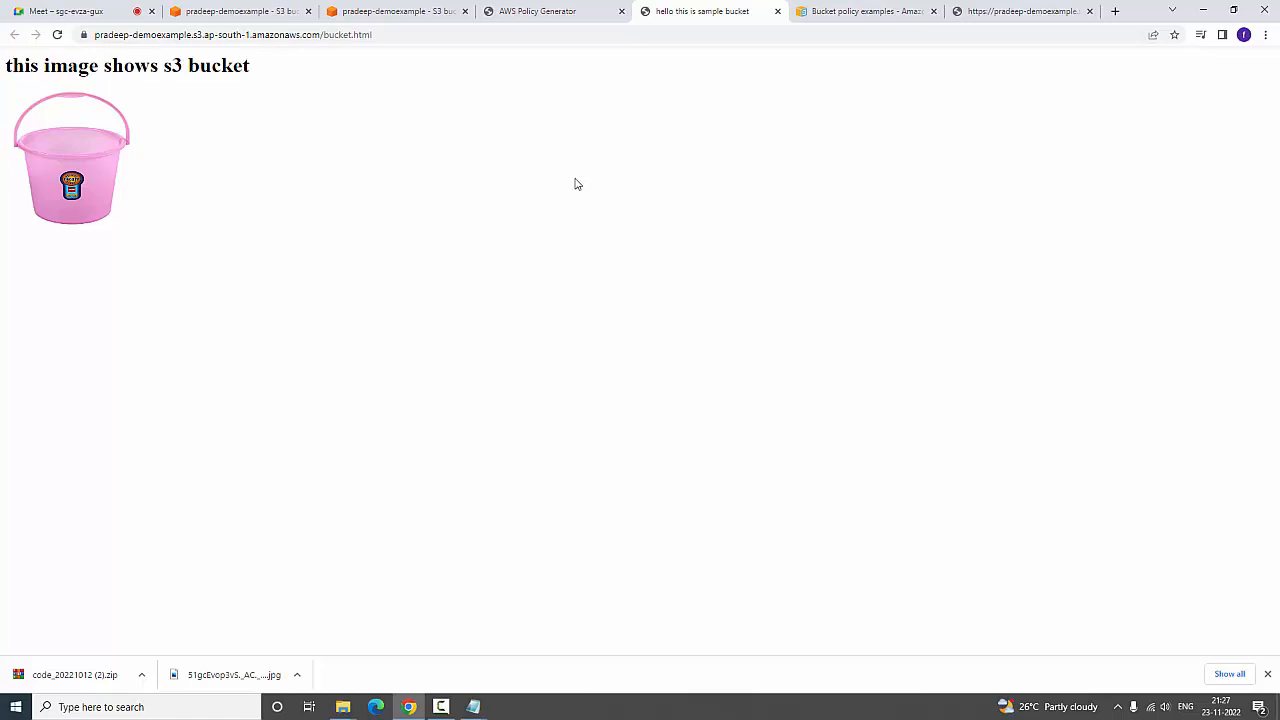
Enable Bucket Versioning in the bucket's properties, save the change, and return to the bucket's object list
left_click(557, 10)
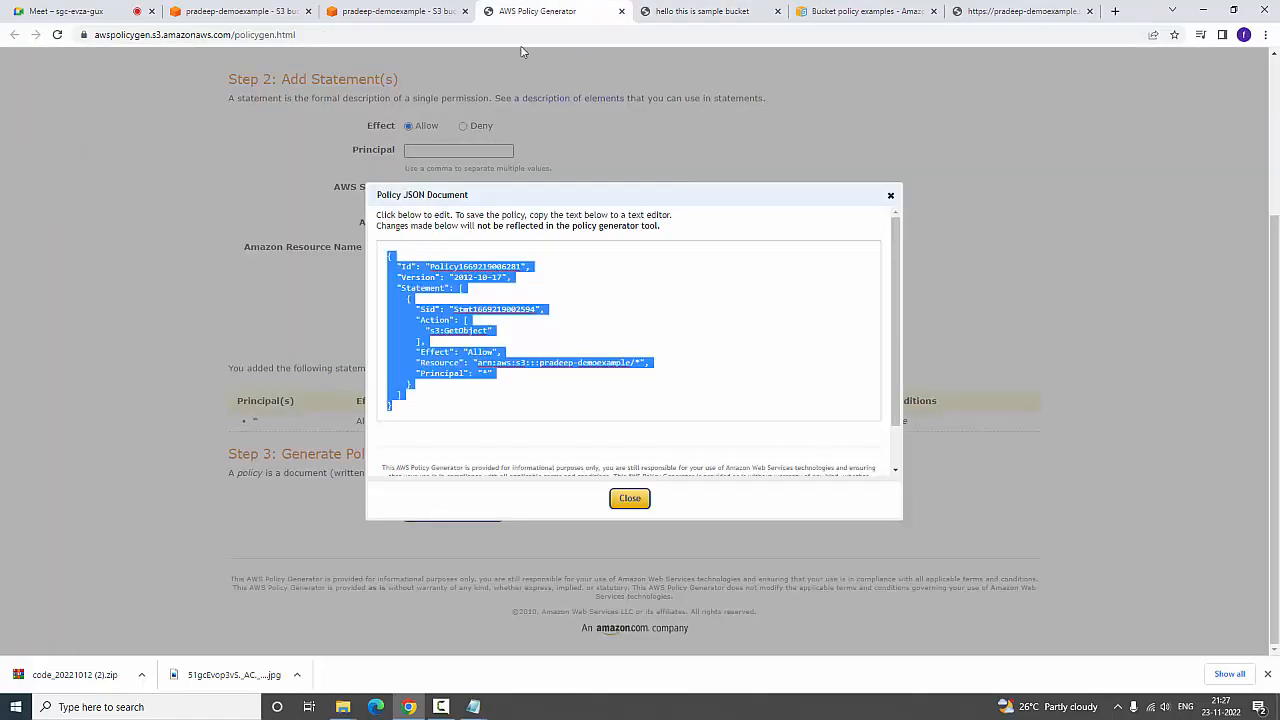
left_click(226, 11)
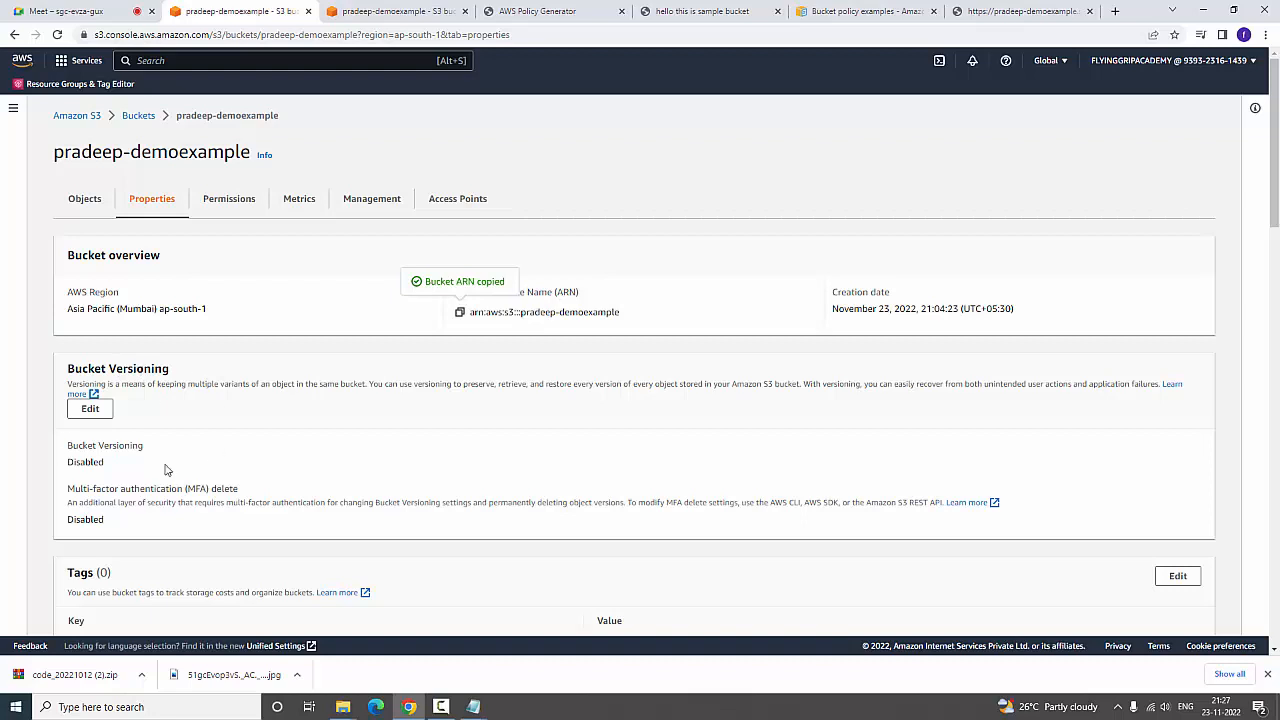
left_click(86, 412)
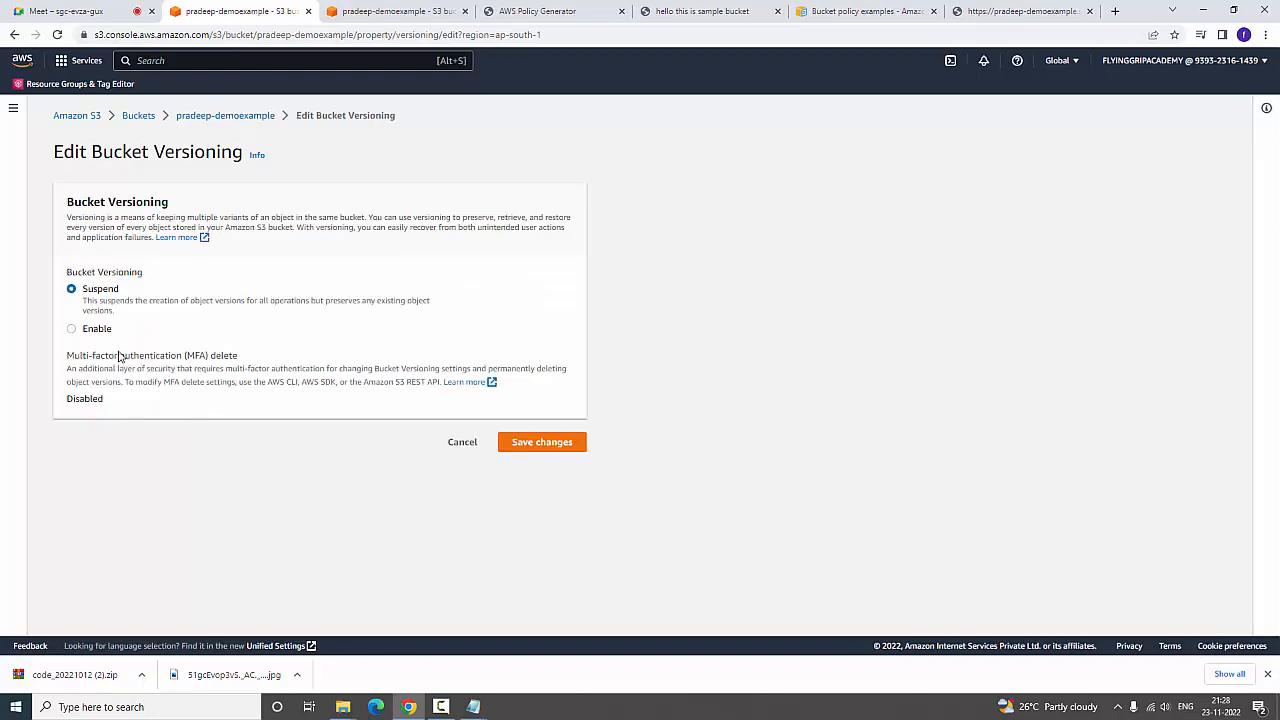
left_click(96, 330)
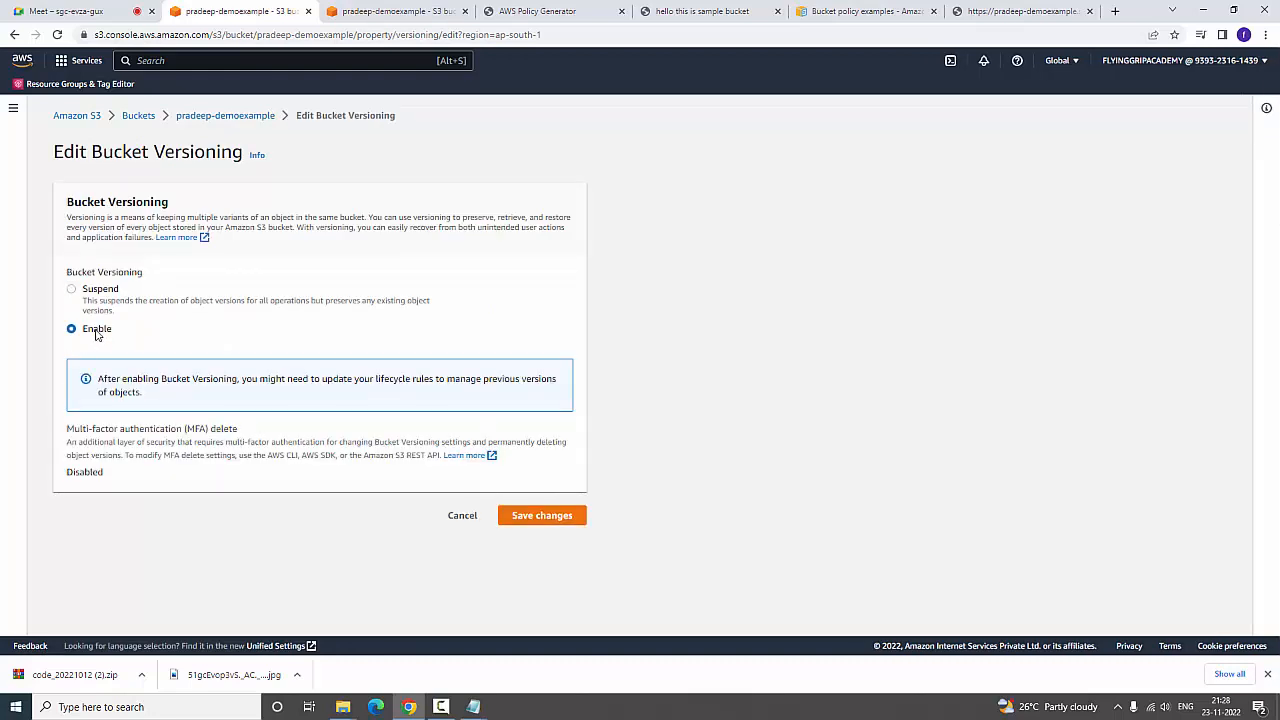
left_click(540, 517)
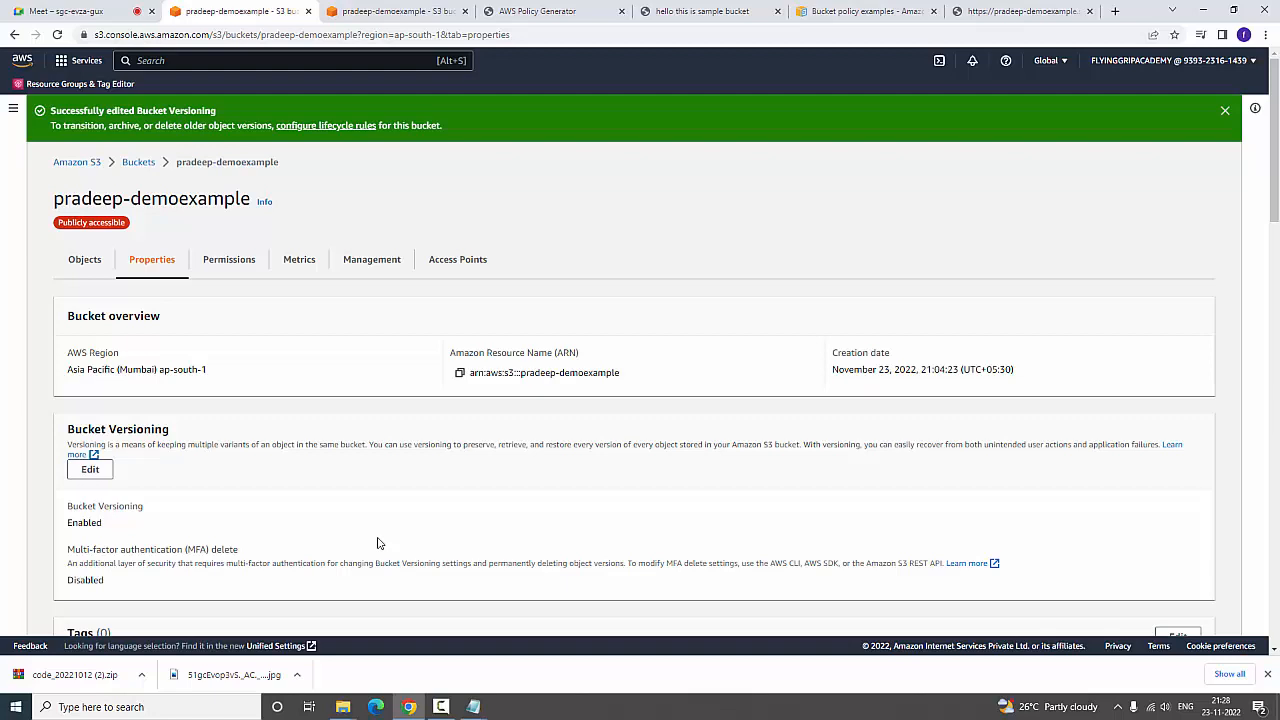
left_click(86, 260)
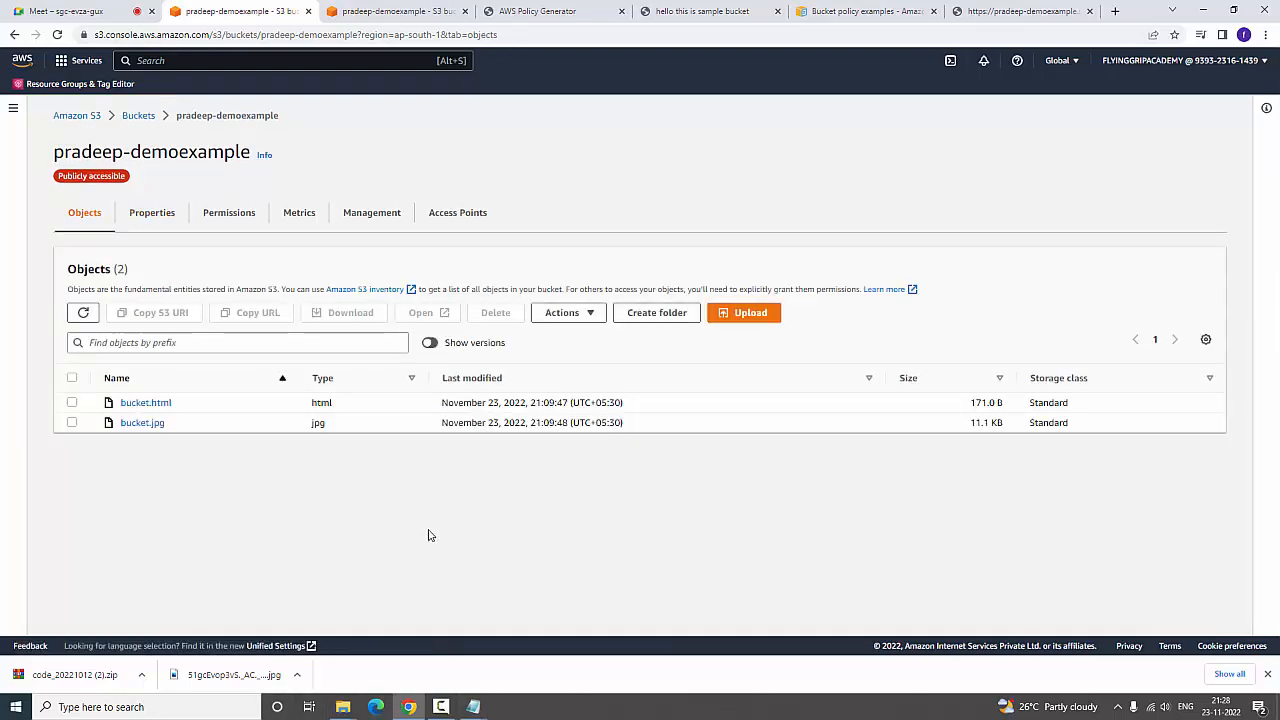
Upload bucket.jpg from the Desktop s3 folder to the pradeep-demoexample bucket again and return to the bucket's object list
left_click(763, 318)
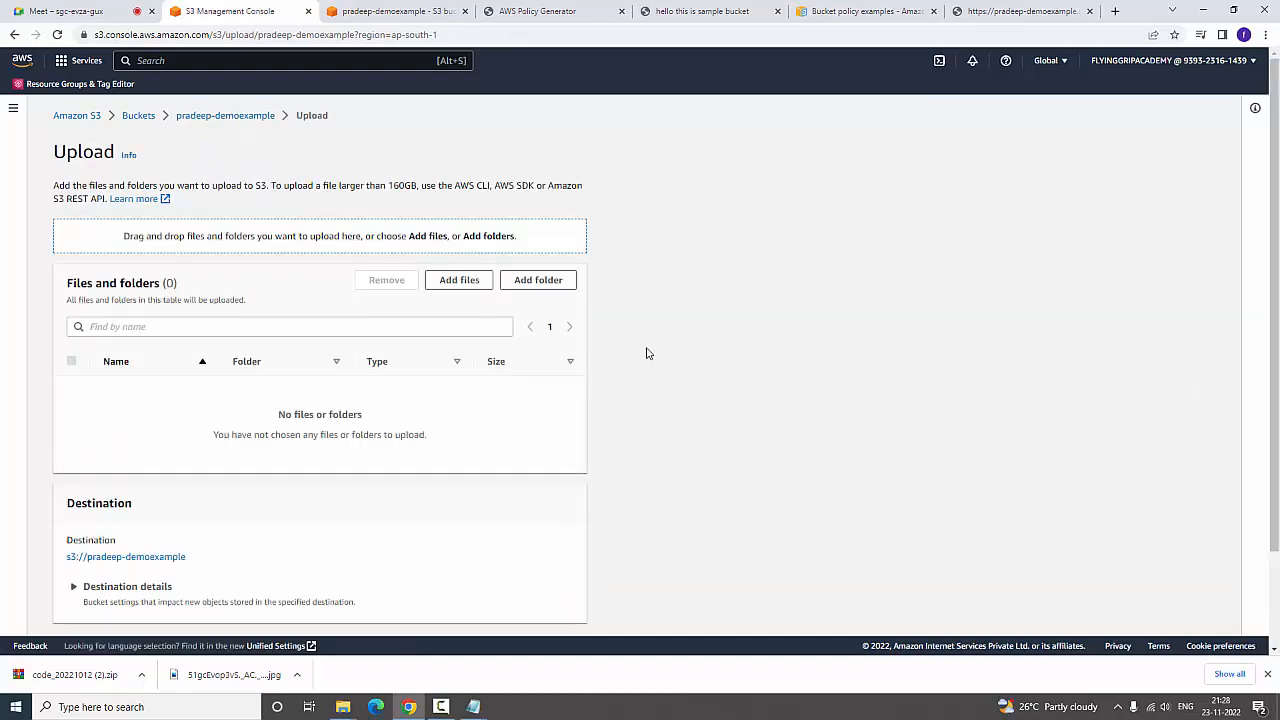
left_click(459, 280)
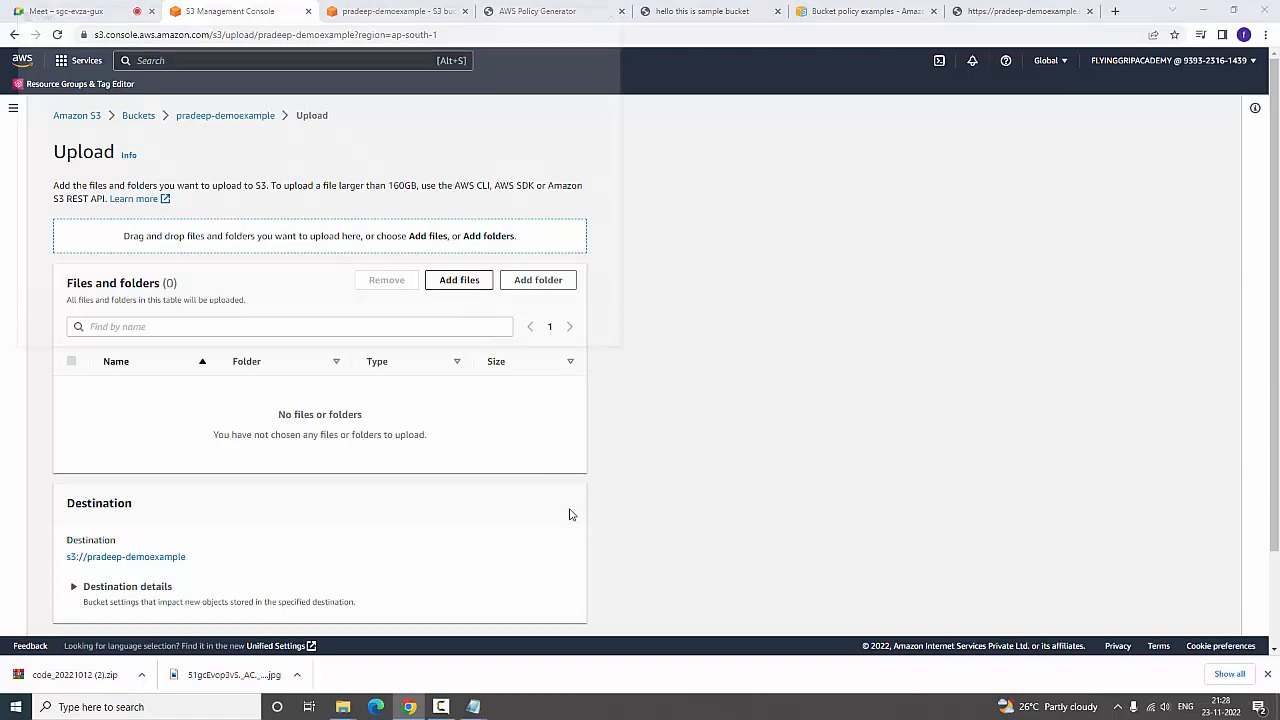
left_click(149, 111)
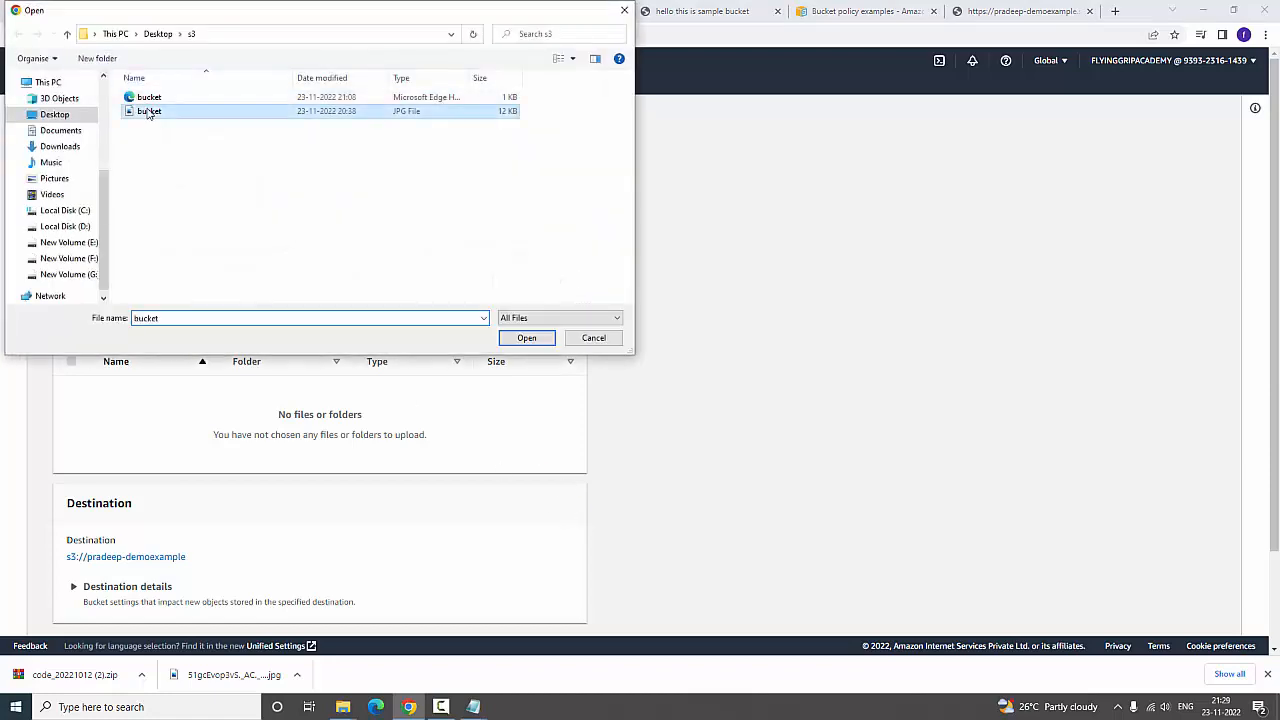
left_click(526, 337)
scroll(537, 345, "down", 2)
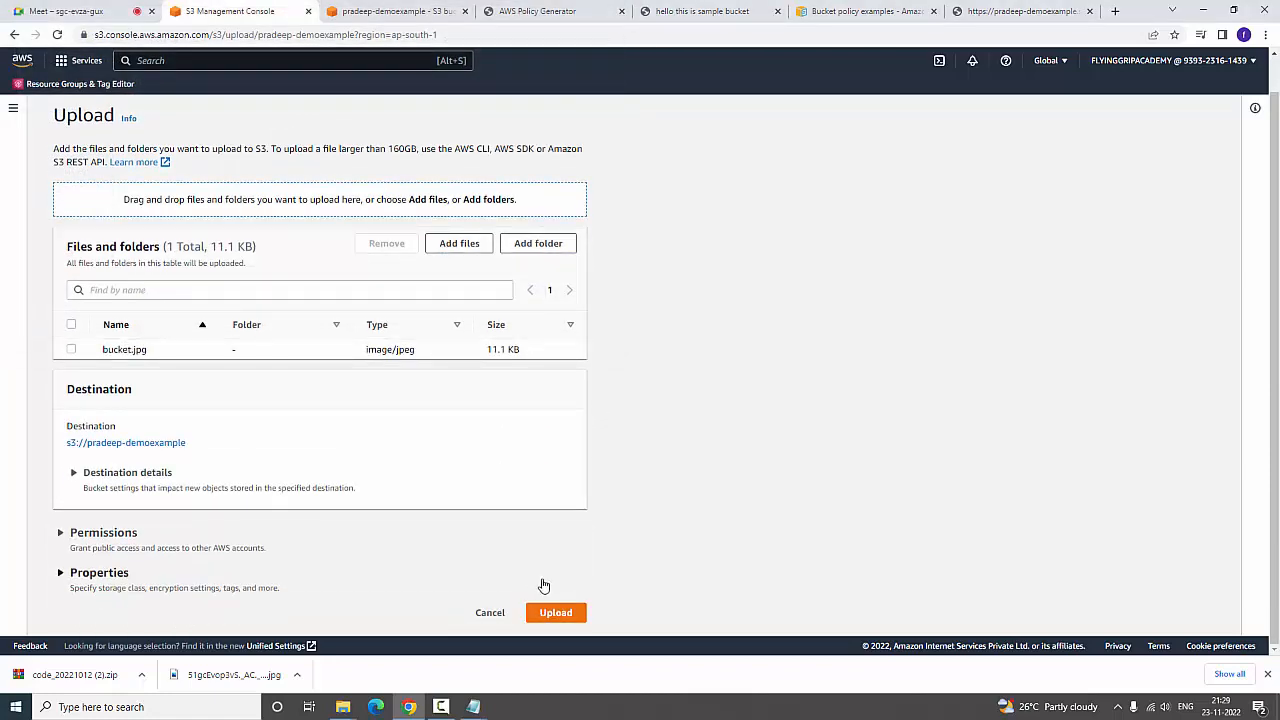
left_click(543, 611)
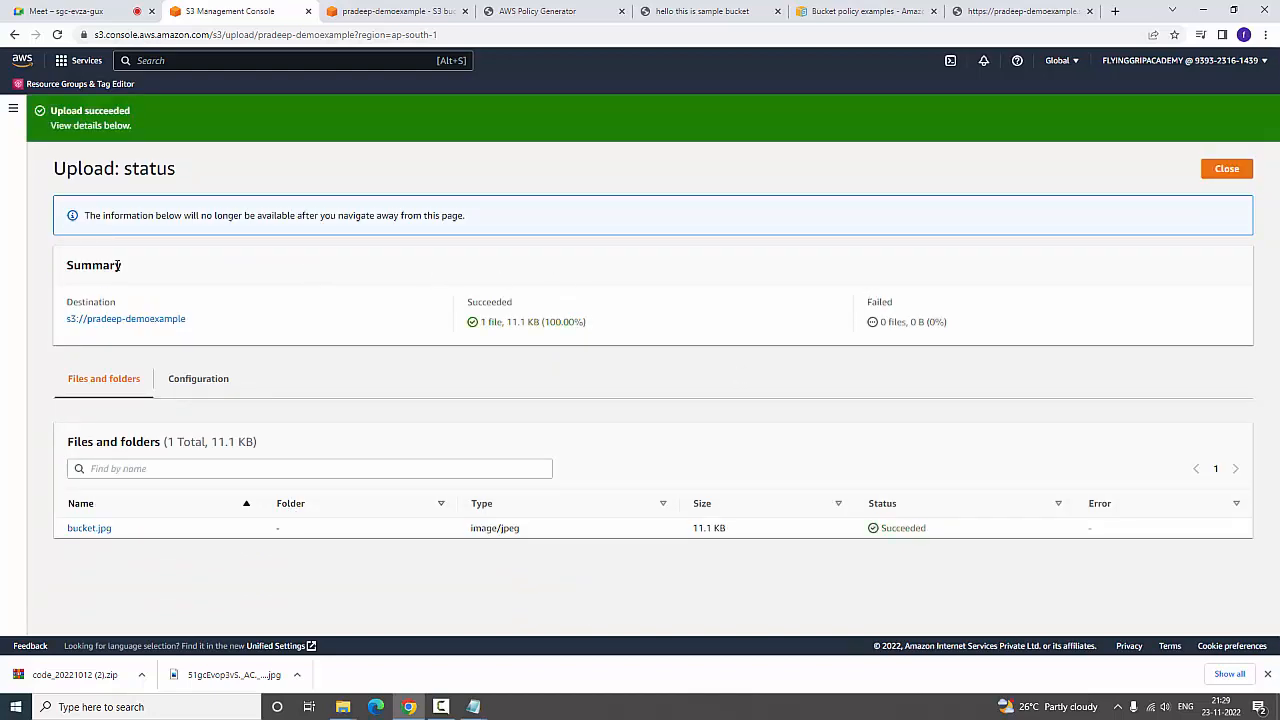
left_click(112, 319)
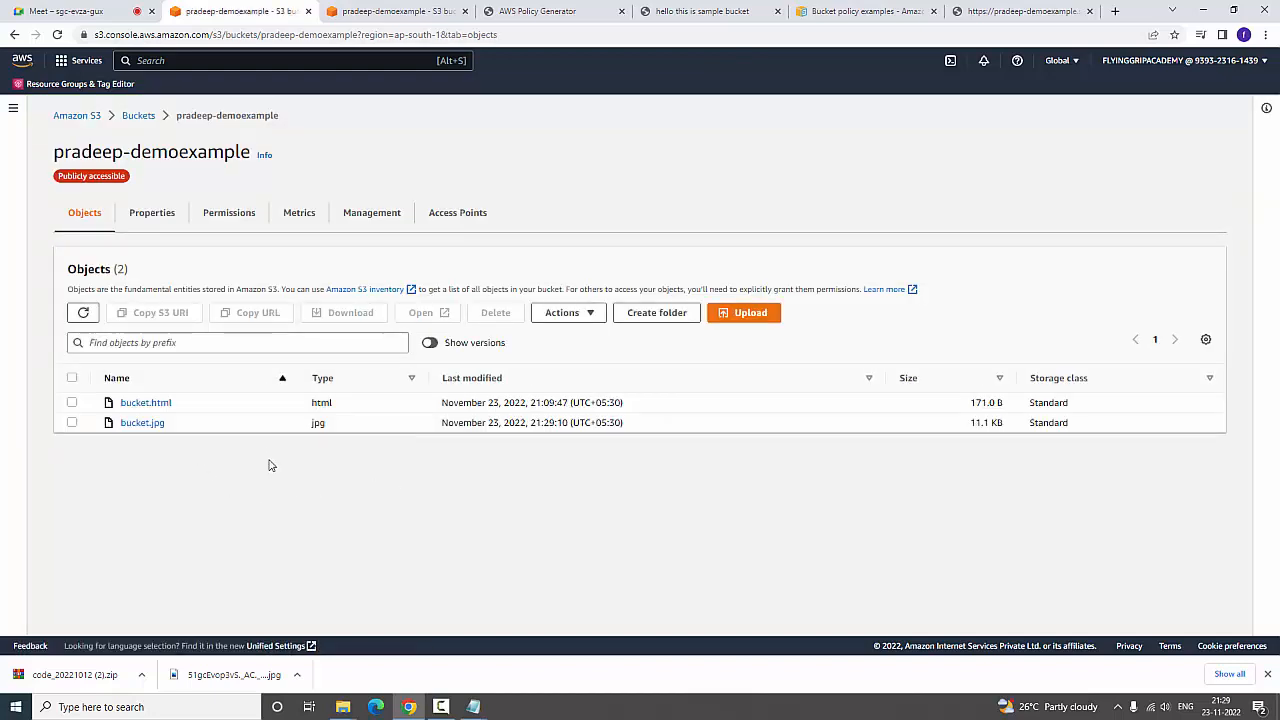
Examine the properties of the re-uploaded bucket.jpg and go back to the bucket's object list
left_click(139, 431)
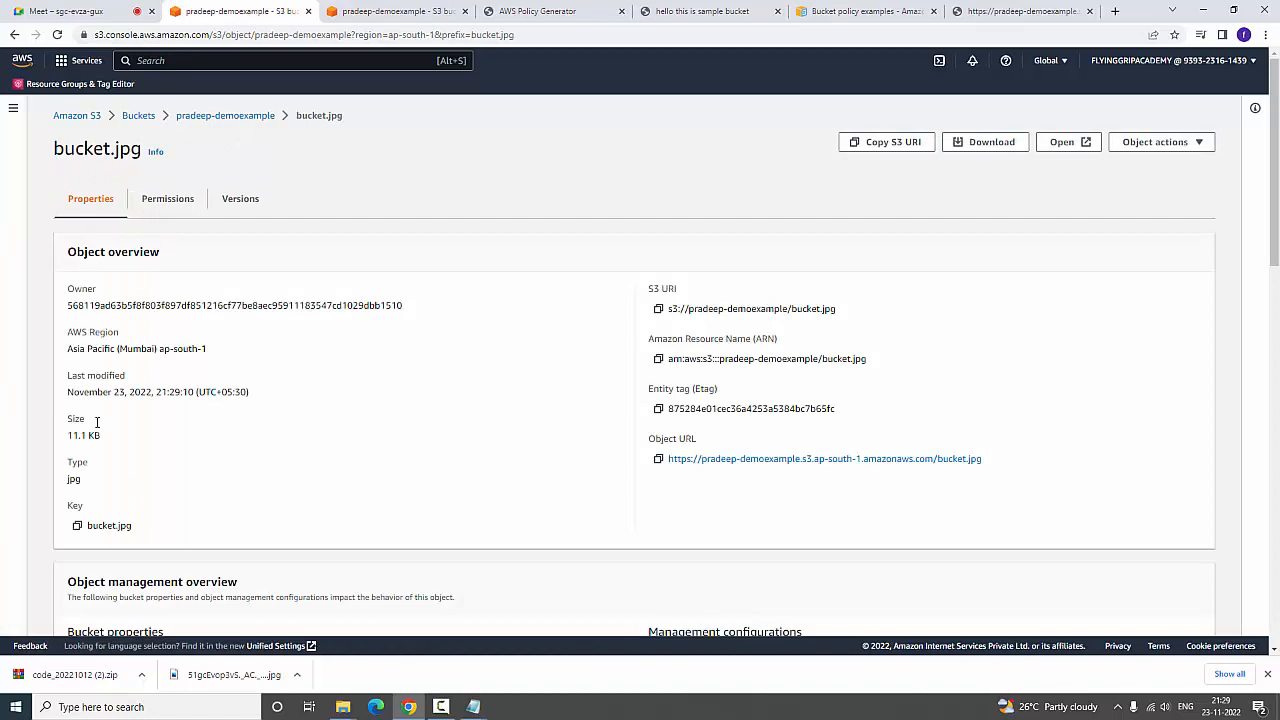
scroll(97, 422, "down", 5)
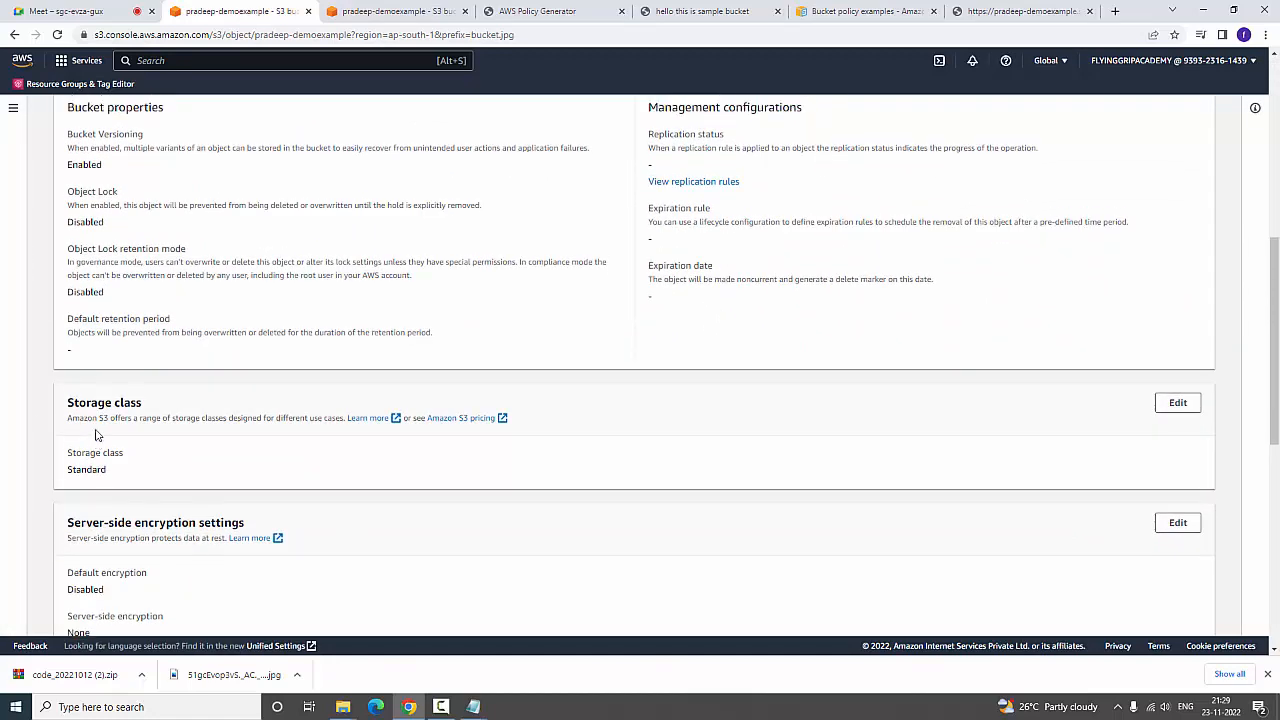
scroll(97, 435, "up", 5)
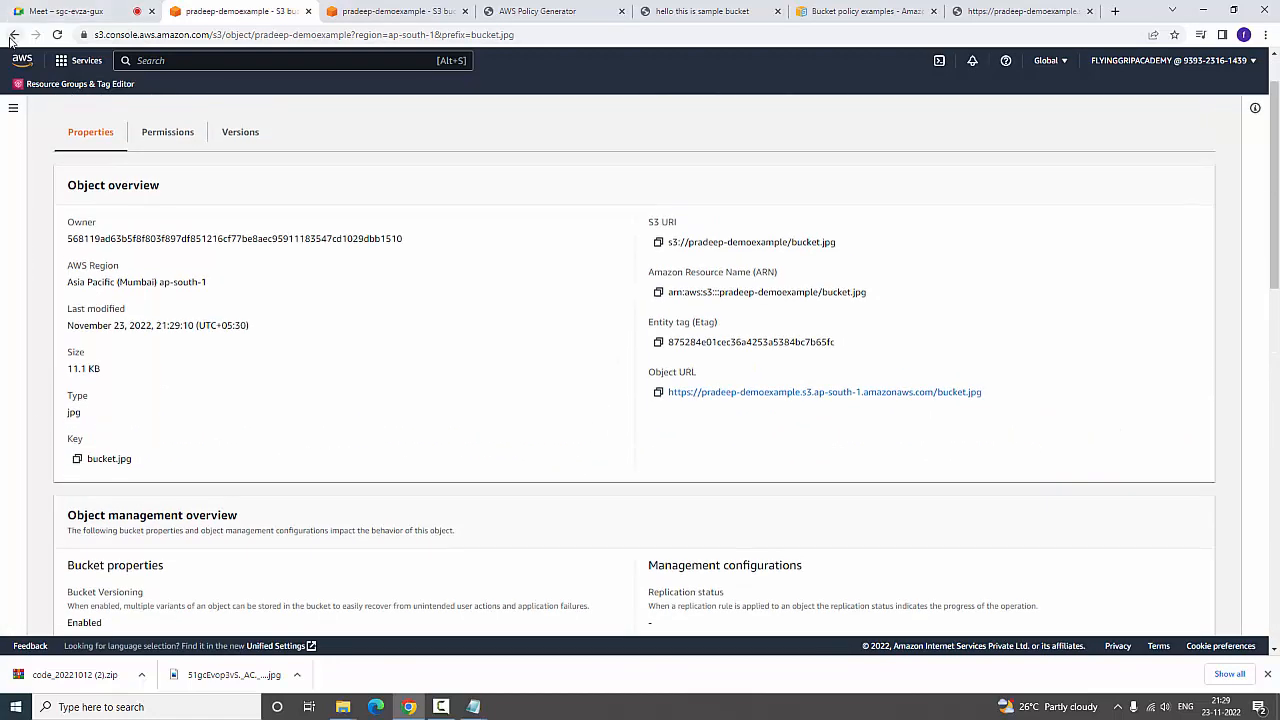
left_click(14, 35)
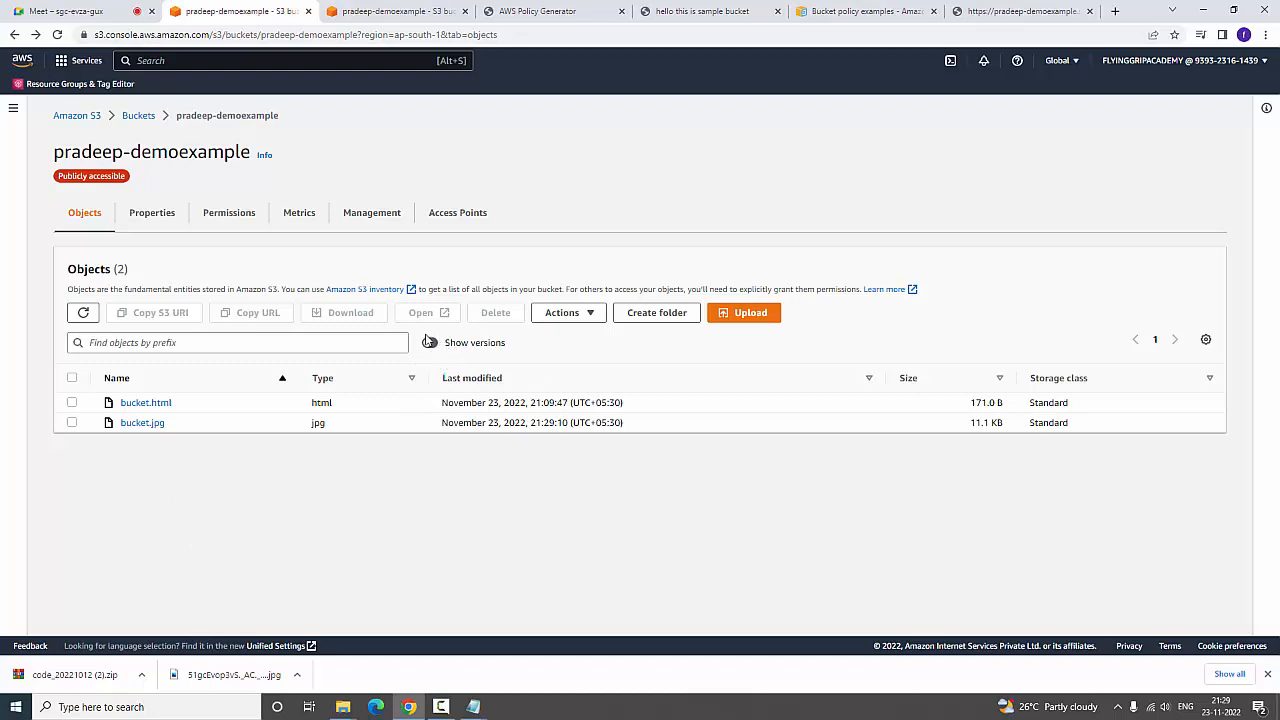
Show the object versions in the bucket and compare the version IDs of the two bucket.jpg entries
left_click_drag(441, 341, 517, 359)
left_click(584, 347)
left_click(431, 344)
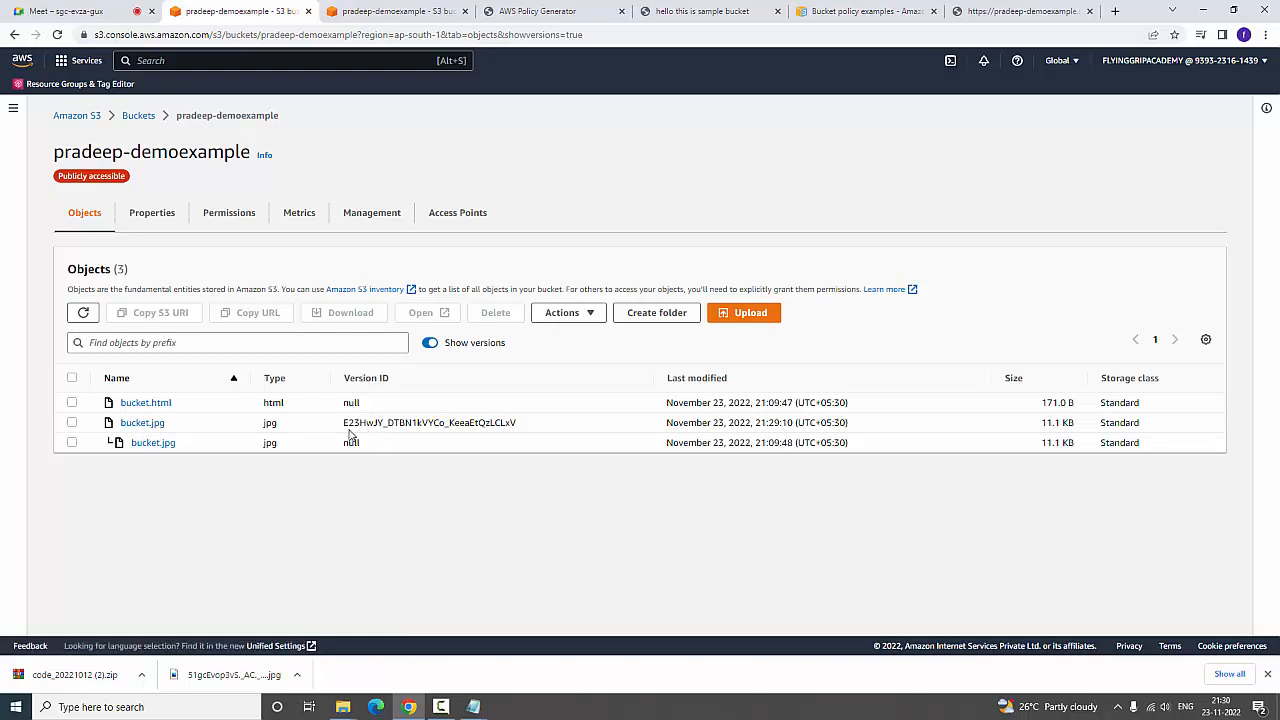
left_click_drag(340, 427, 537, 435)
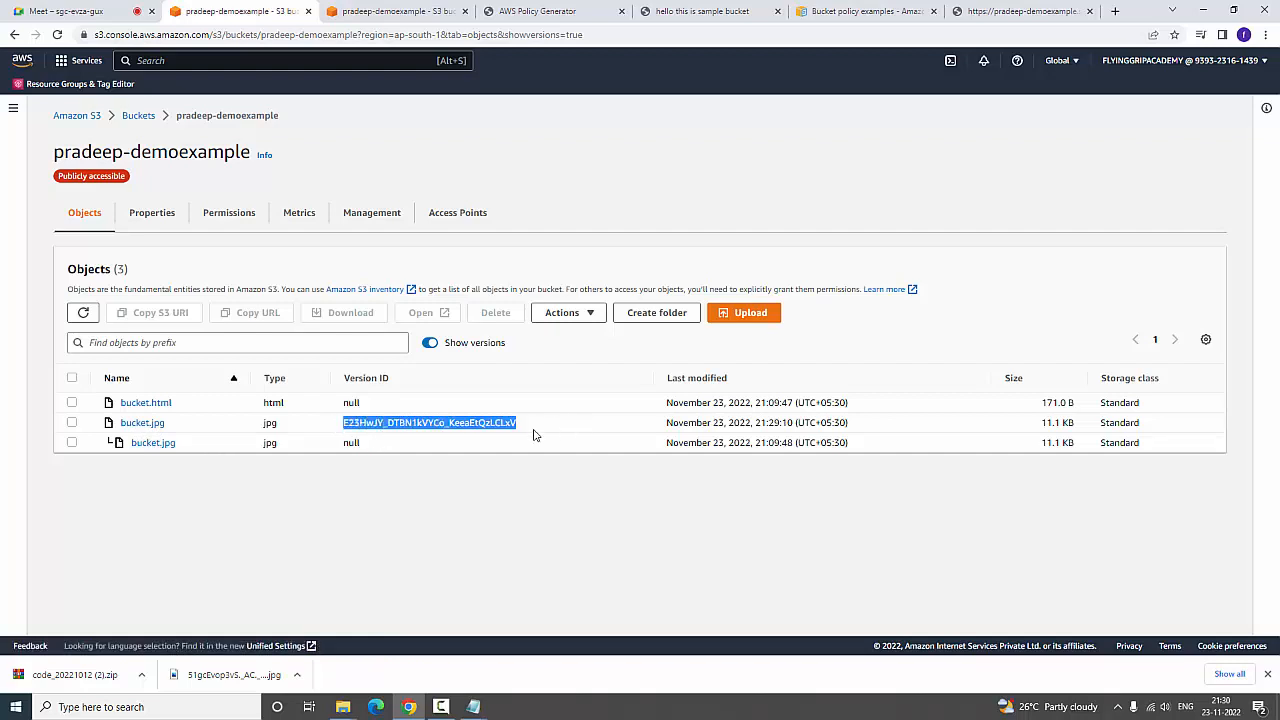
left_click(406, 513)
double_click(346, 443)
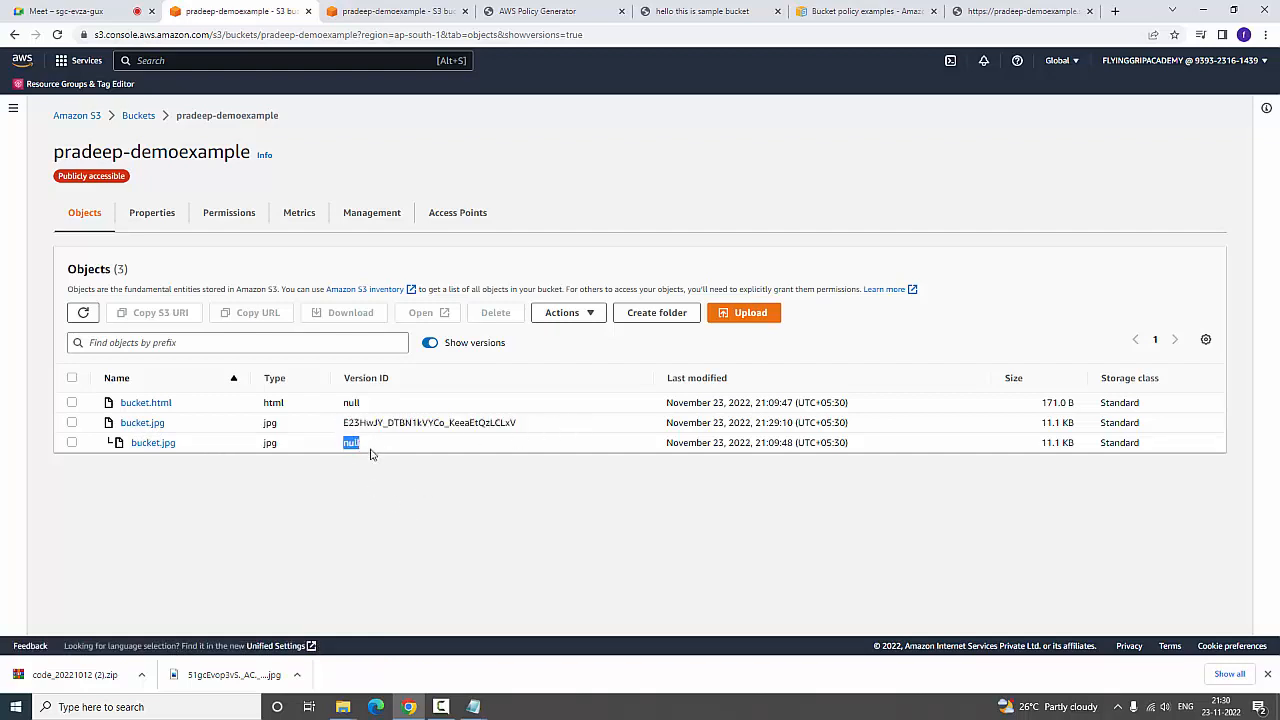
left_click(414, 564)
Open the object URL of bucket.html, check the page's image, and return to the S3 console
left_click(150, 402)
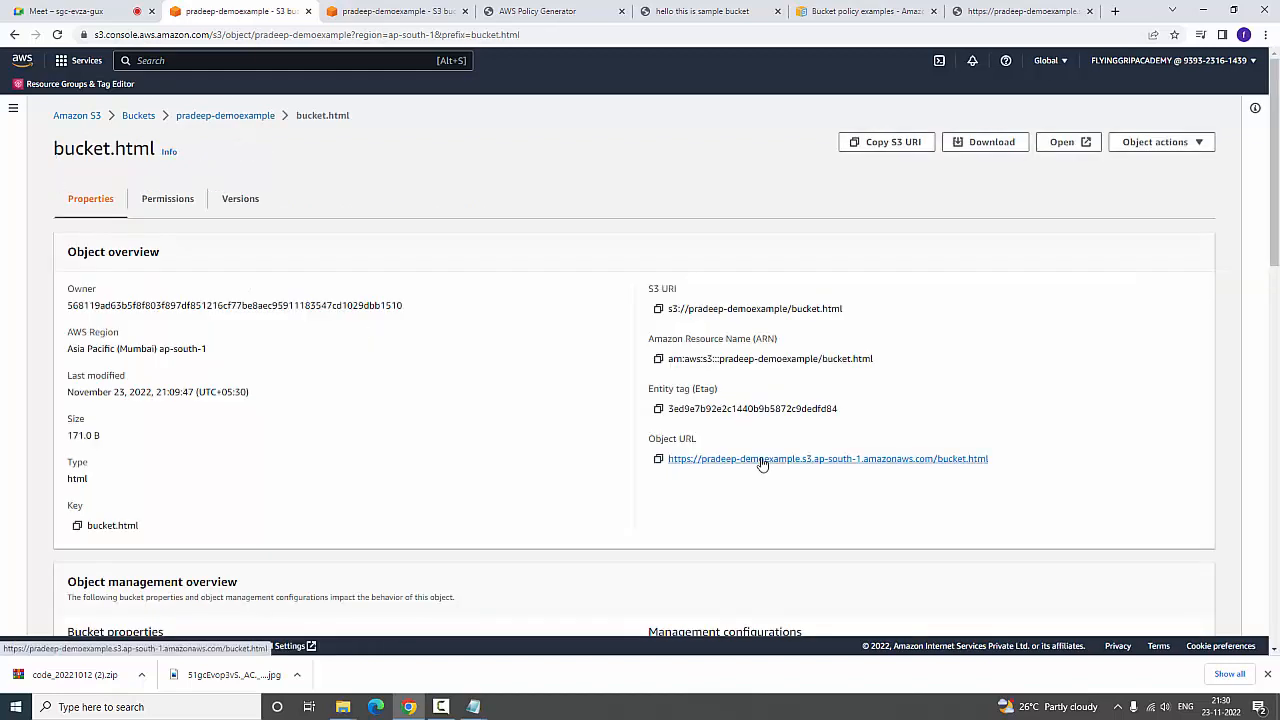
left_click(763, 459)
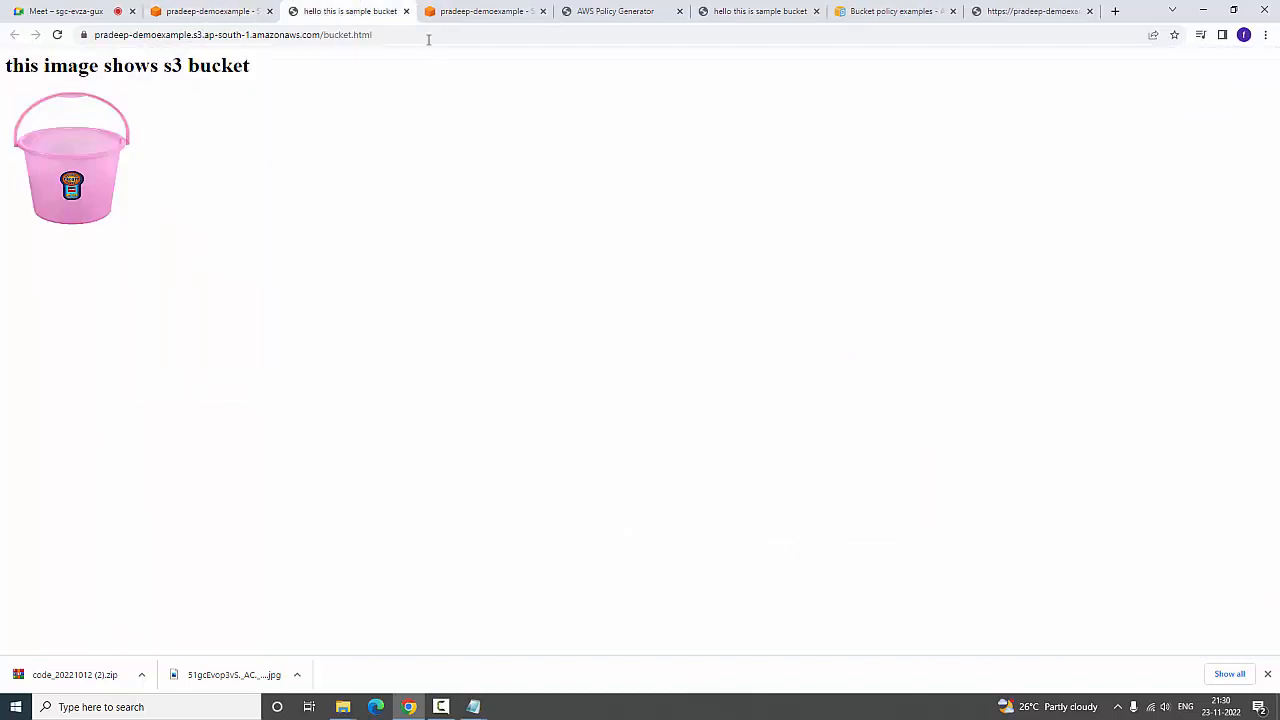
left_click(195, 11)
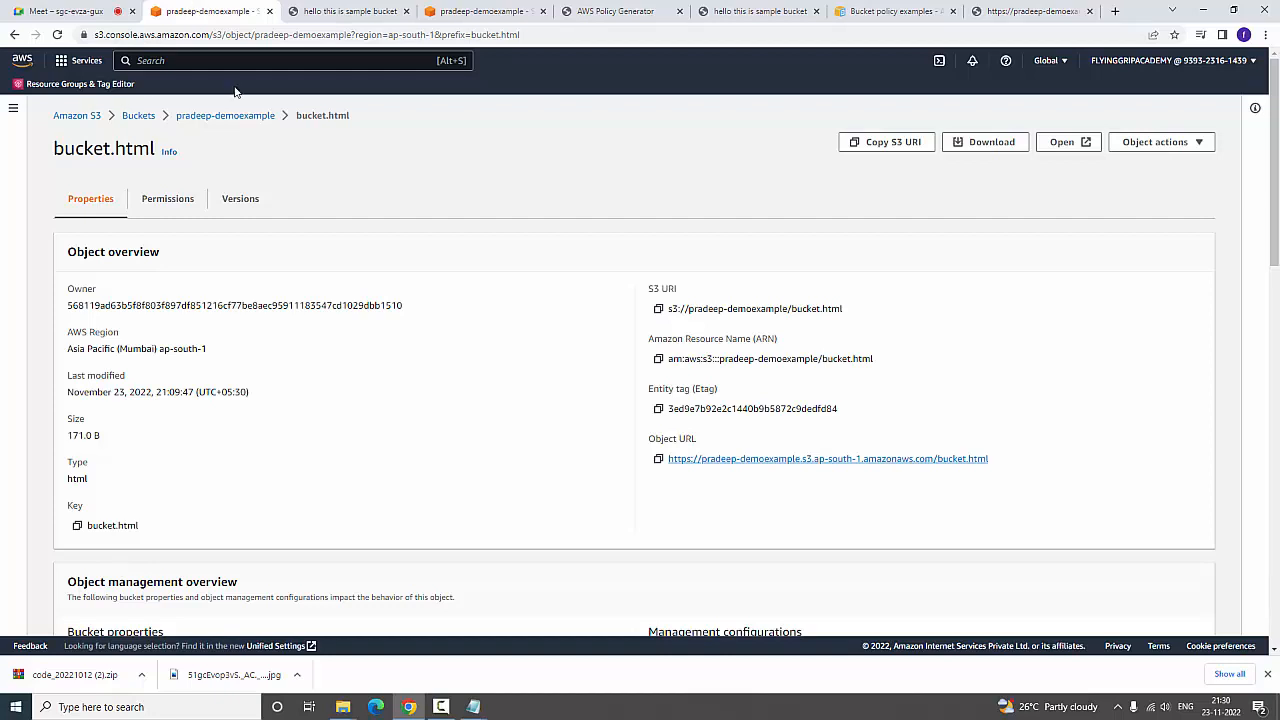
Delete bucket.jpg from the pradeep-demoexample bucket, confirming with "delete", and return to the bucket's object list
left_click(190, 118)
left_click(498, 314)
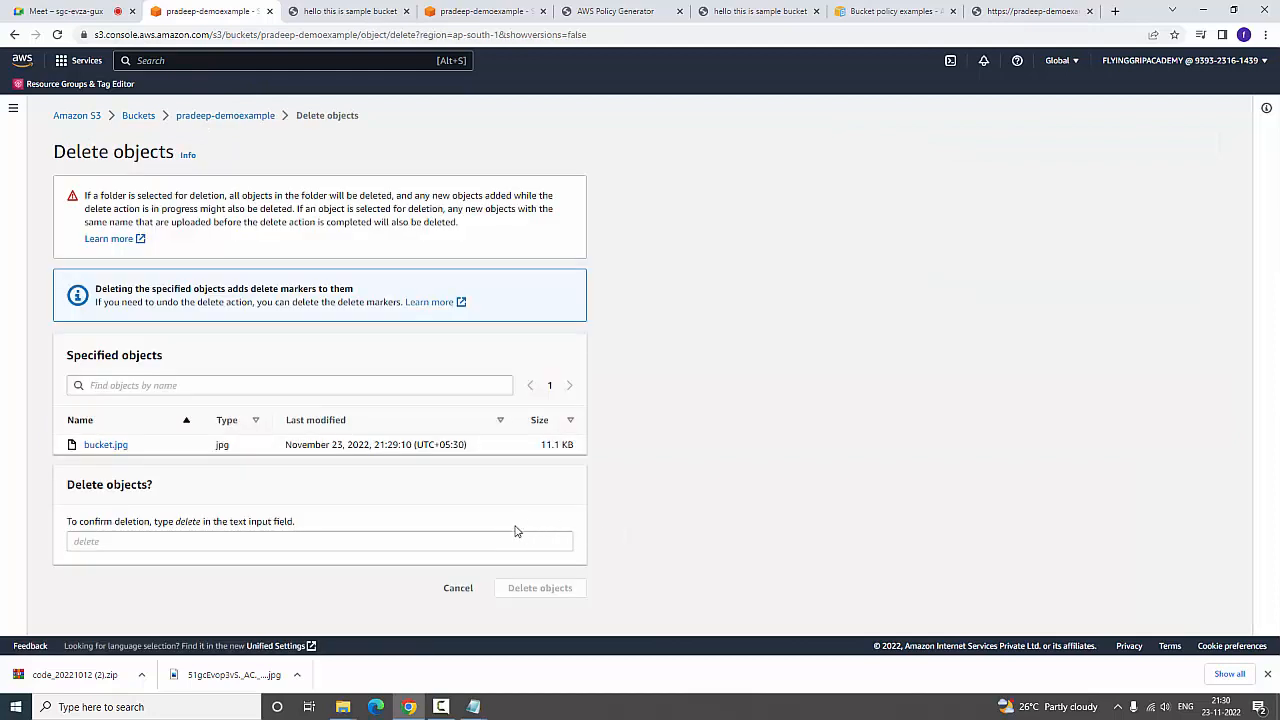
left_click(133, 548)
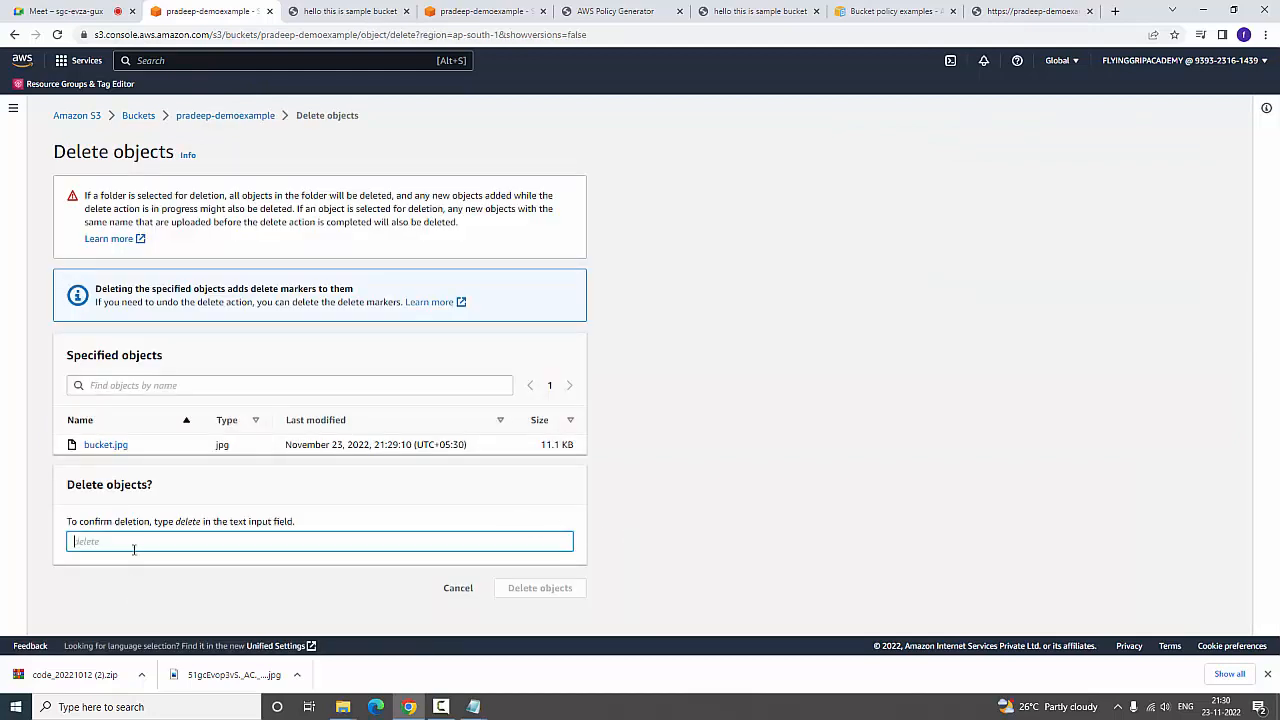
type("delete")
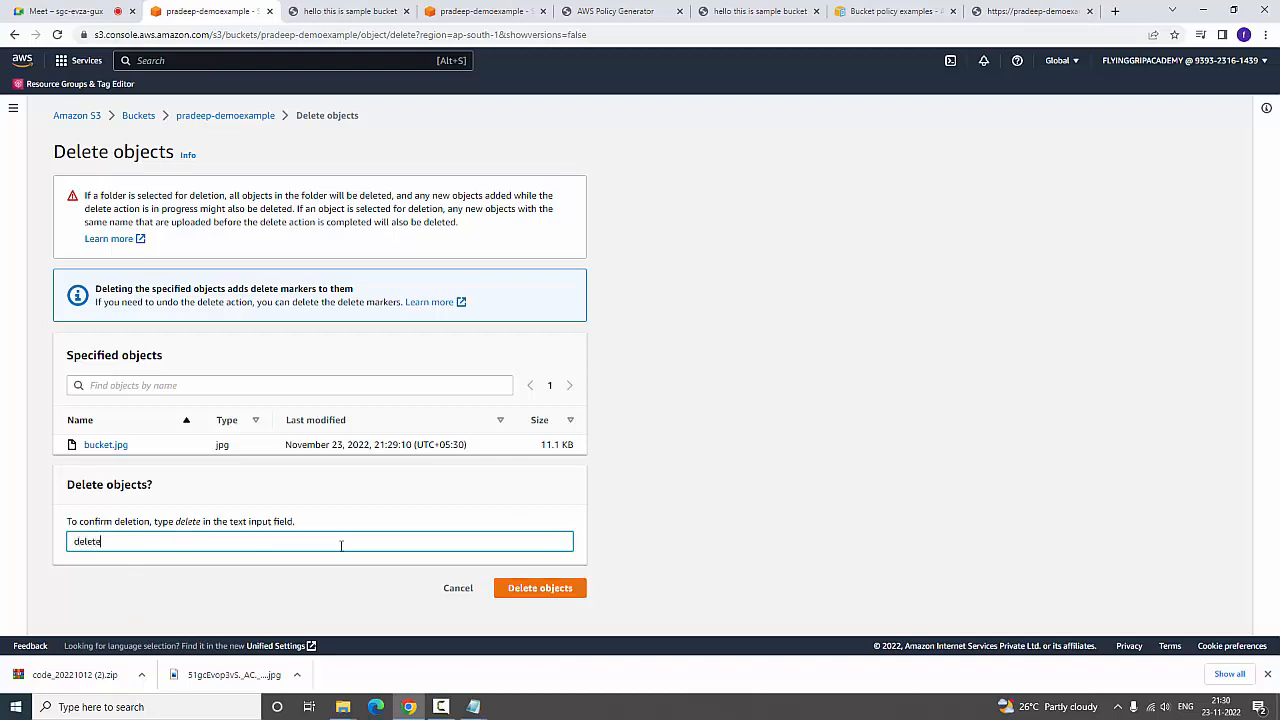
left_click(546, 589)
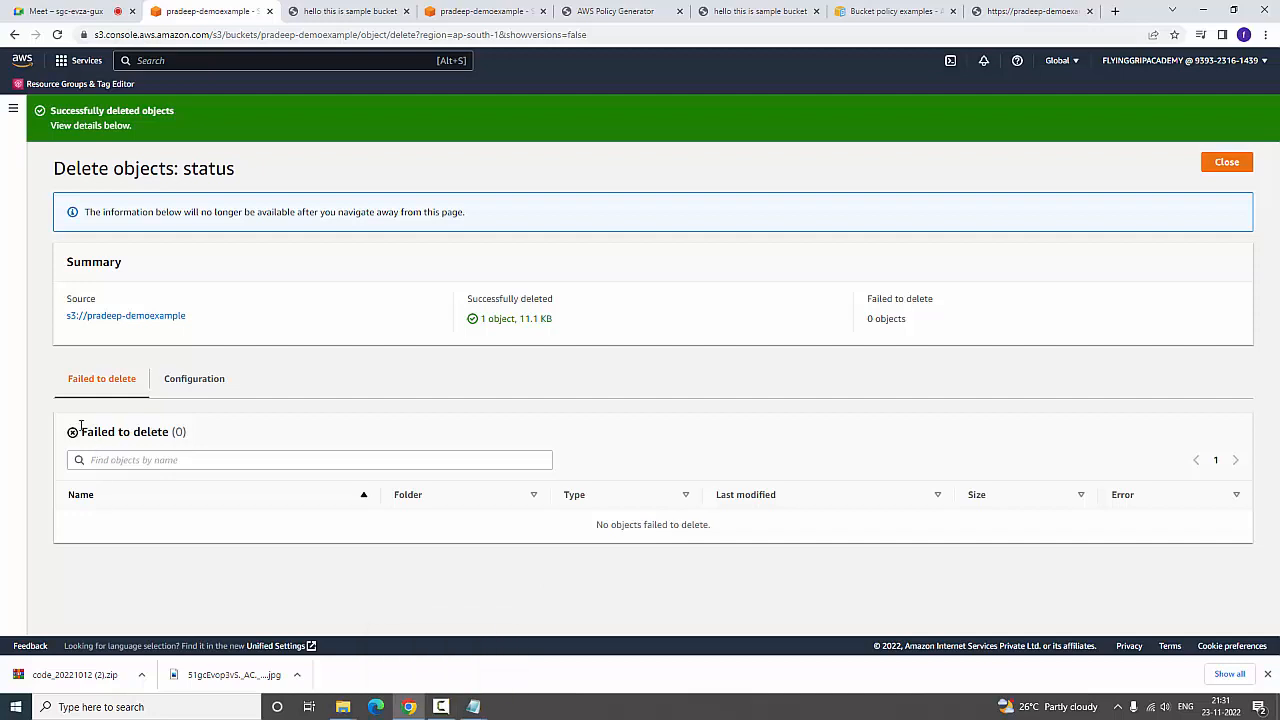
left_click_drag(80, 426, 186, 432)
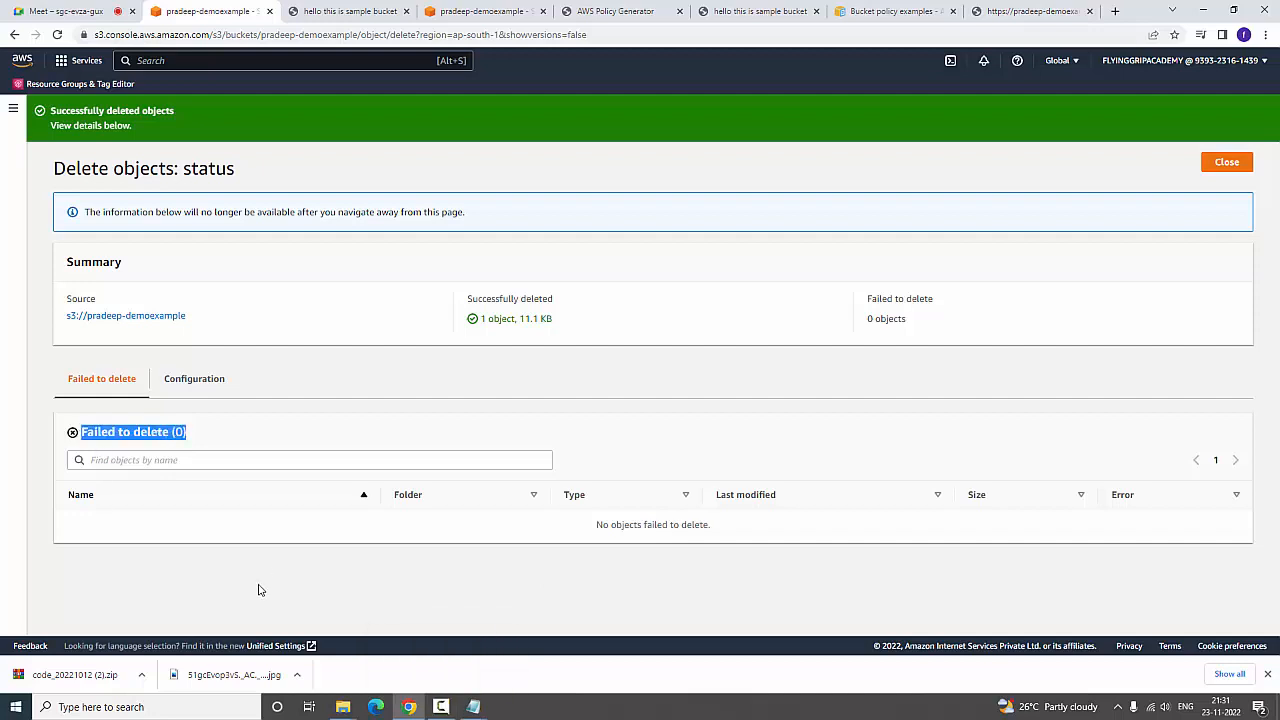
left_click(125, 315)
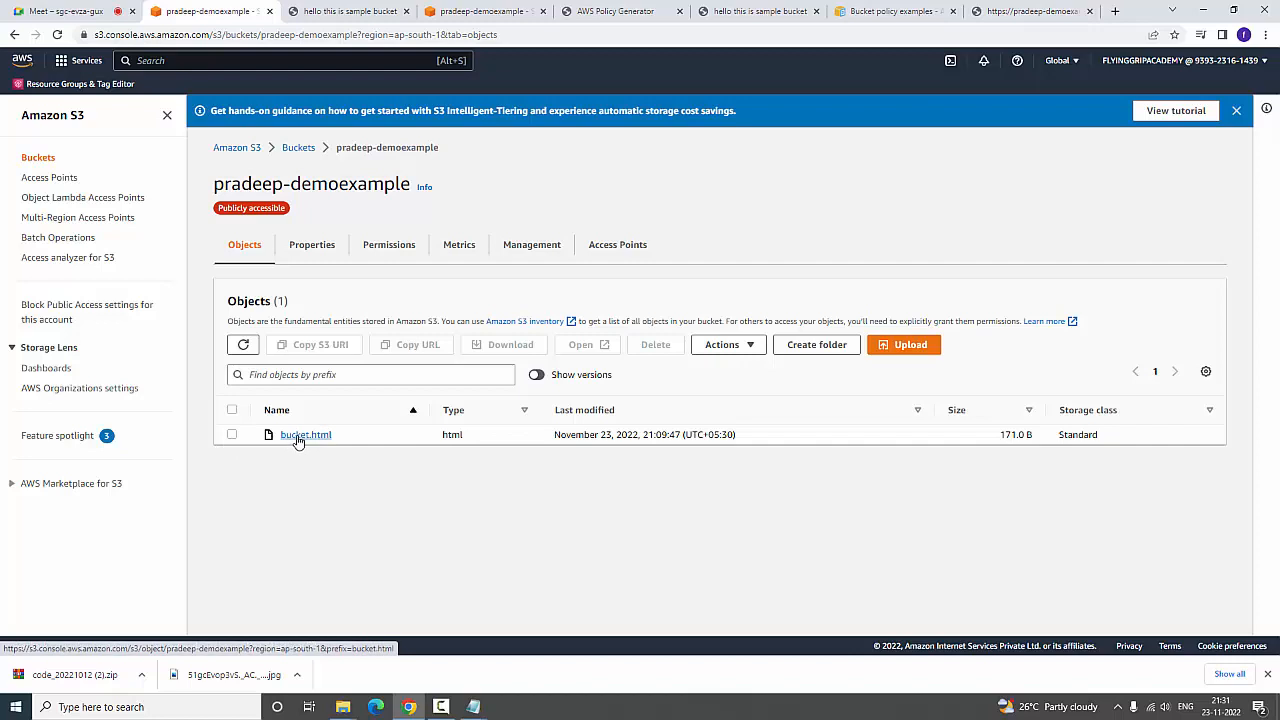
Show the object versions and inspect the type of the topmost bucket.jpg entry
left_click(541, 376)
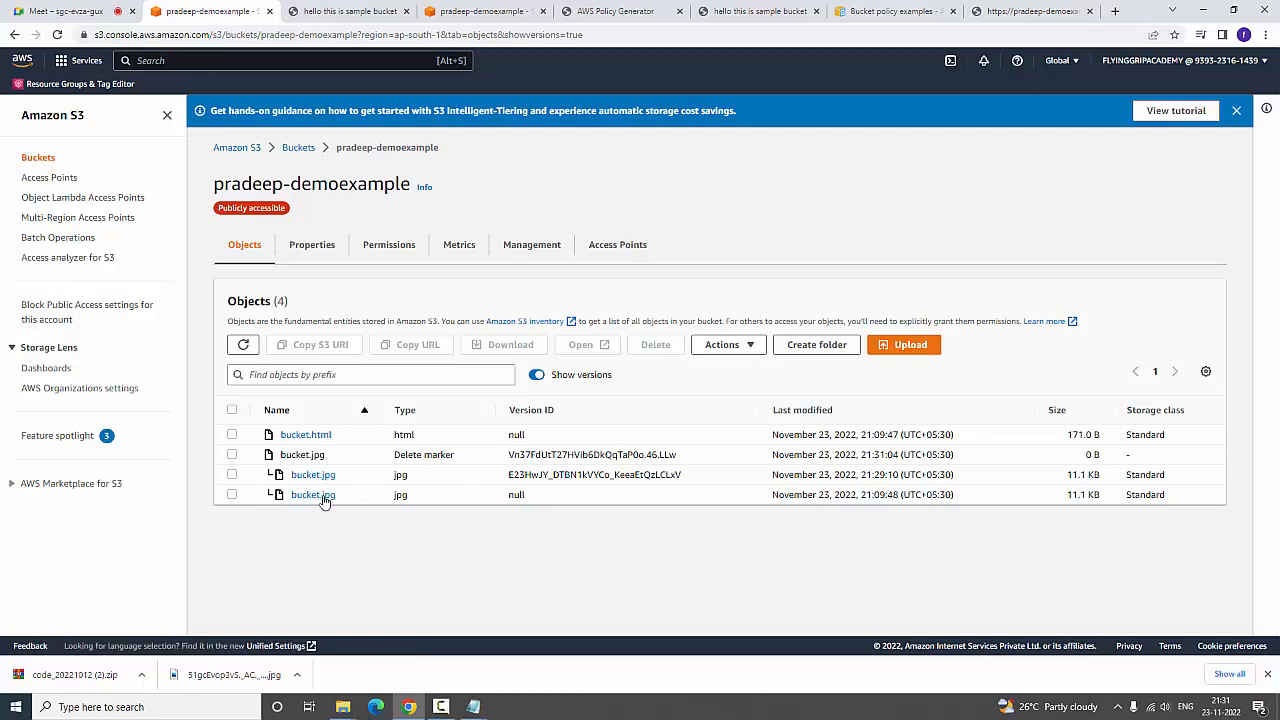
left_click_drag(395, 455, 452, 455)
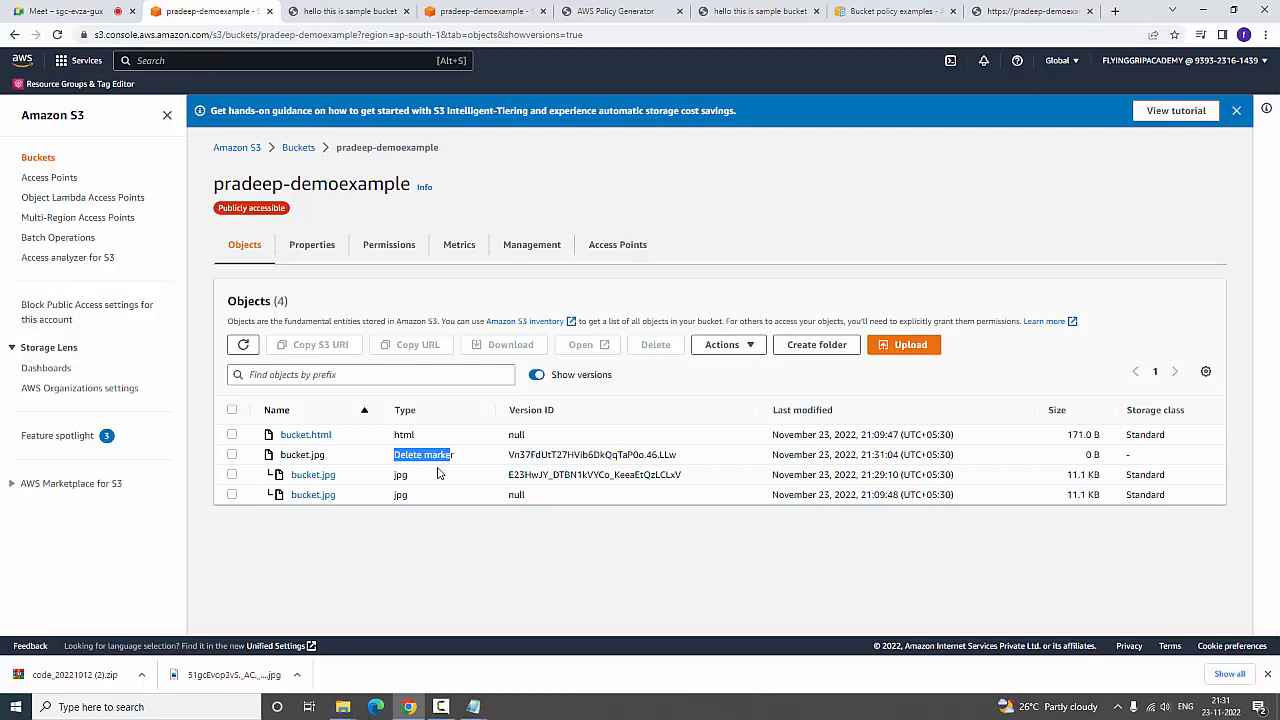
left_click_drag(453, 455, 388, 462)
left_click(232, 455)
left_click(727, 344)
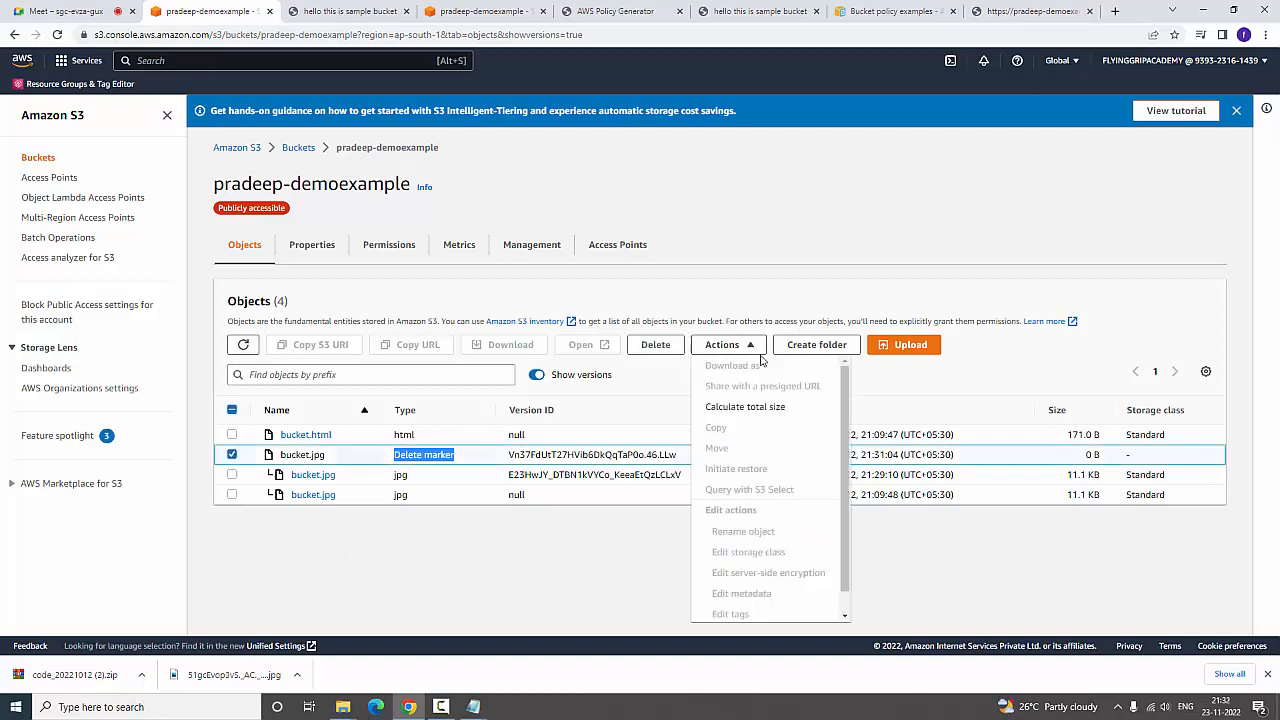
left_click(576, 625)
left_click(232, 475)
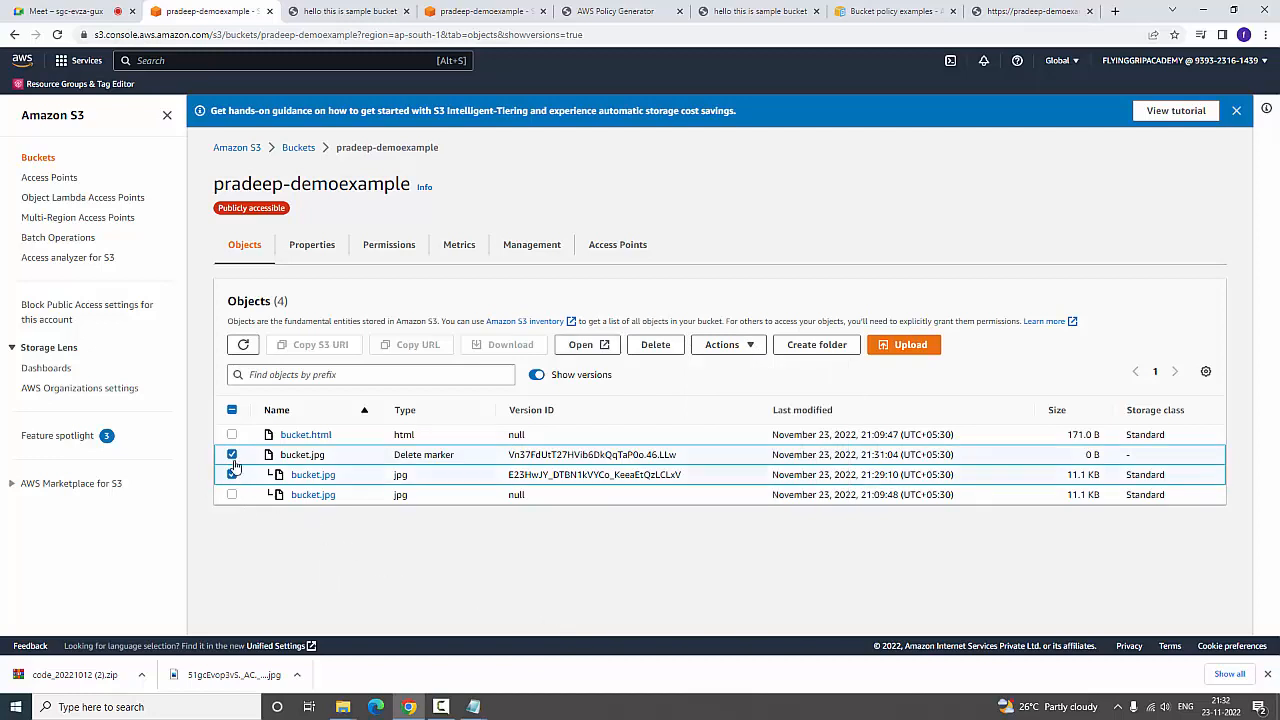
left_click(232, 455)
left_click(752, 345)
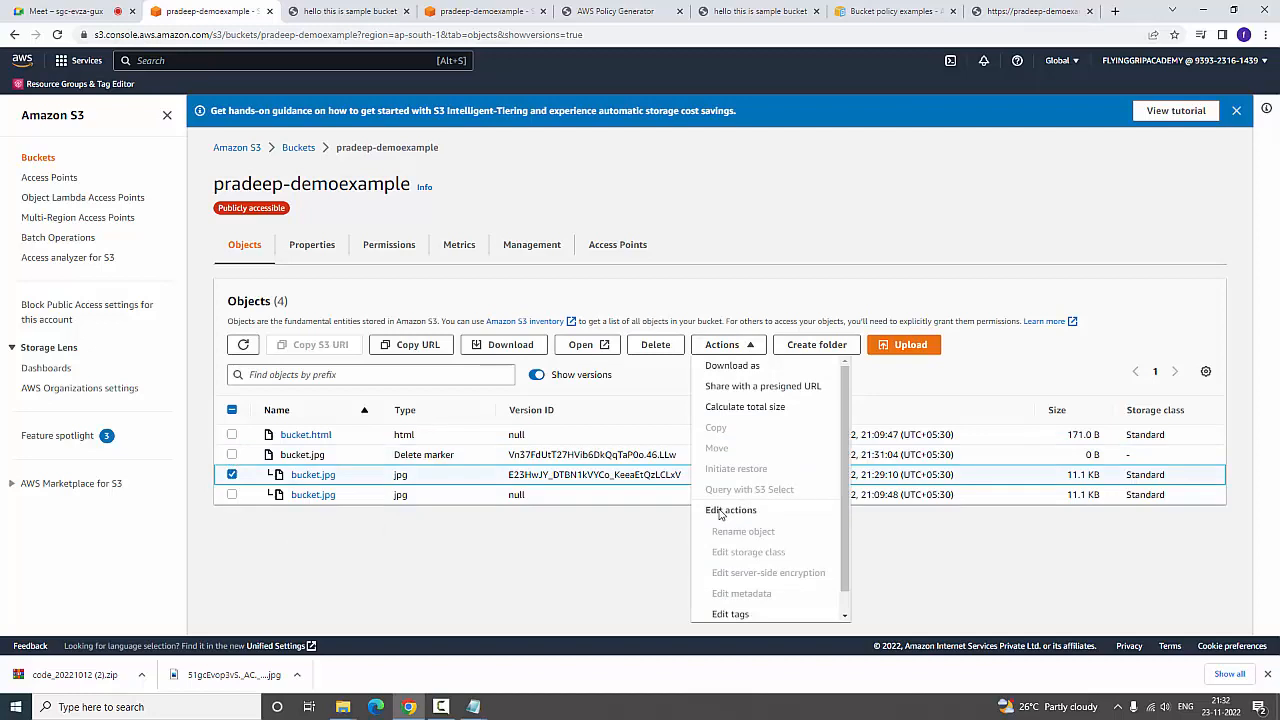
left_click(232, 475)
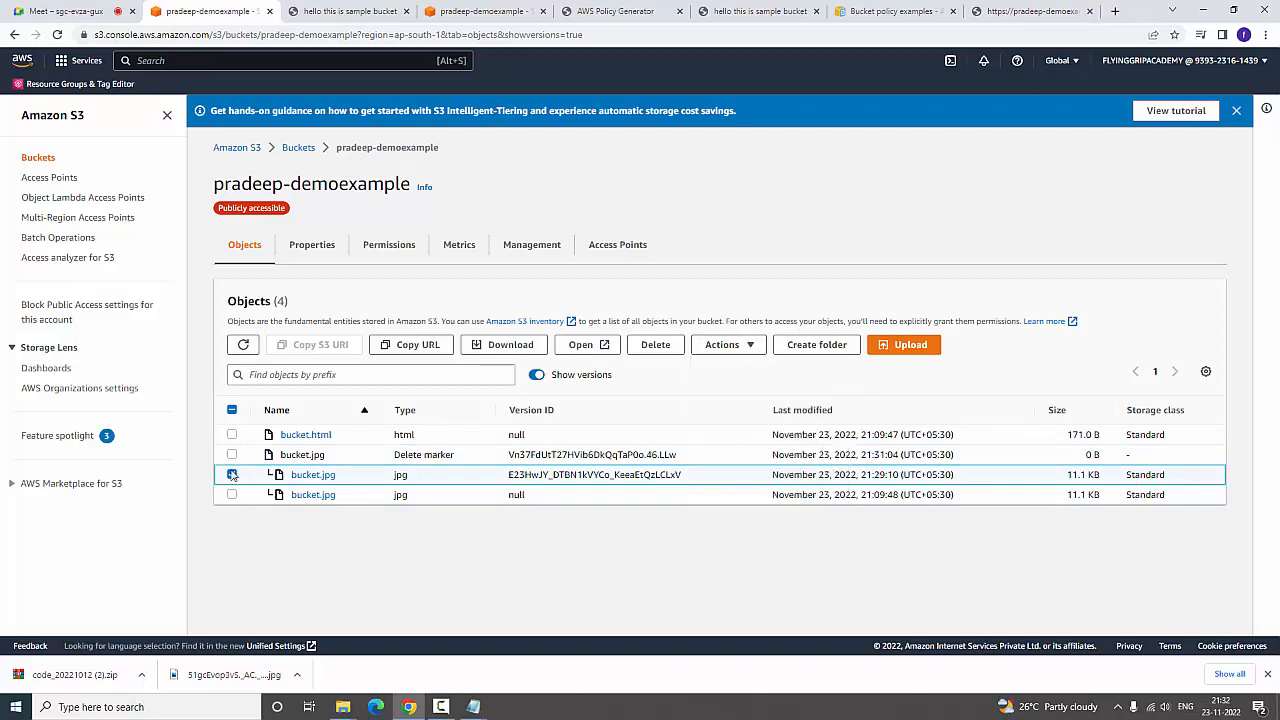
Permanently delete the bucket.jpg delete marker, confirming with "permanently delete", and return to the bucket's object list
left_click(232, 455)
left_click(662, 348)
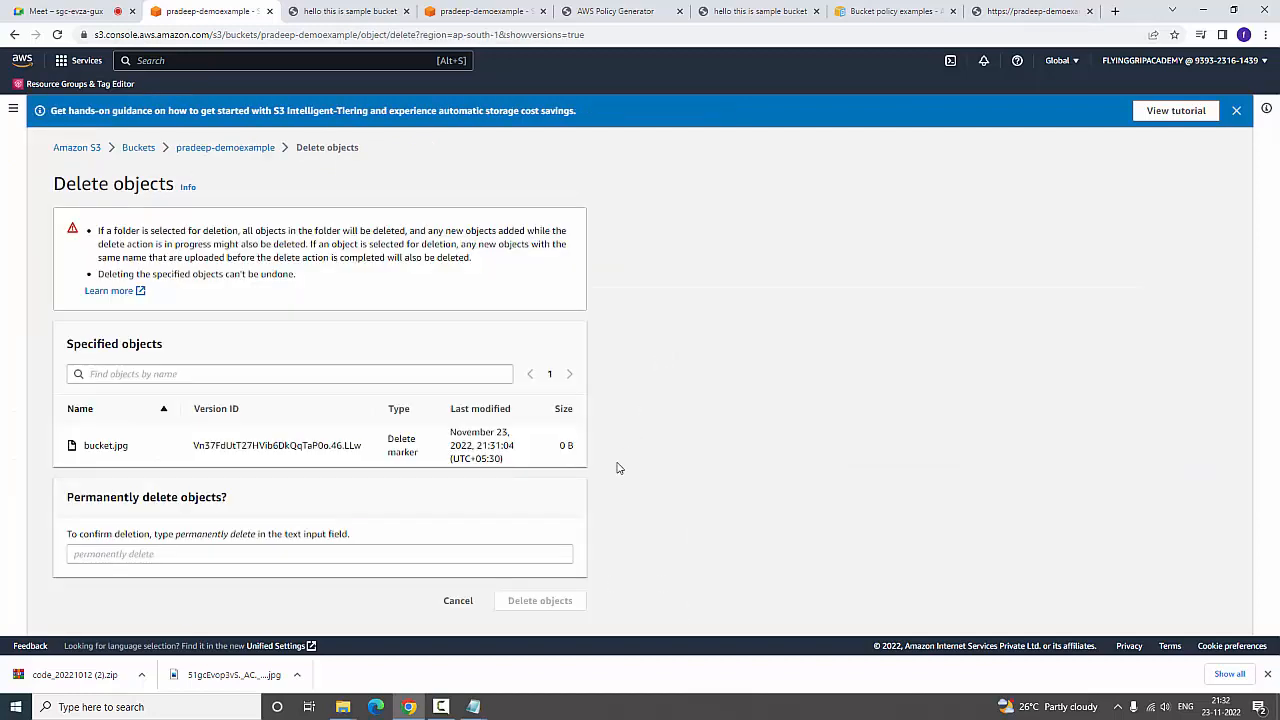
mouse_move(343, 707)
left_click_drag(176, 537, 259, 538)
key("ctrl+c")
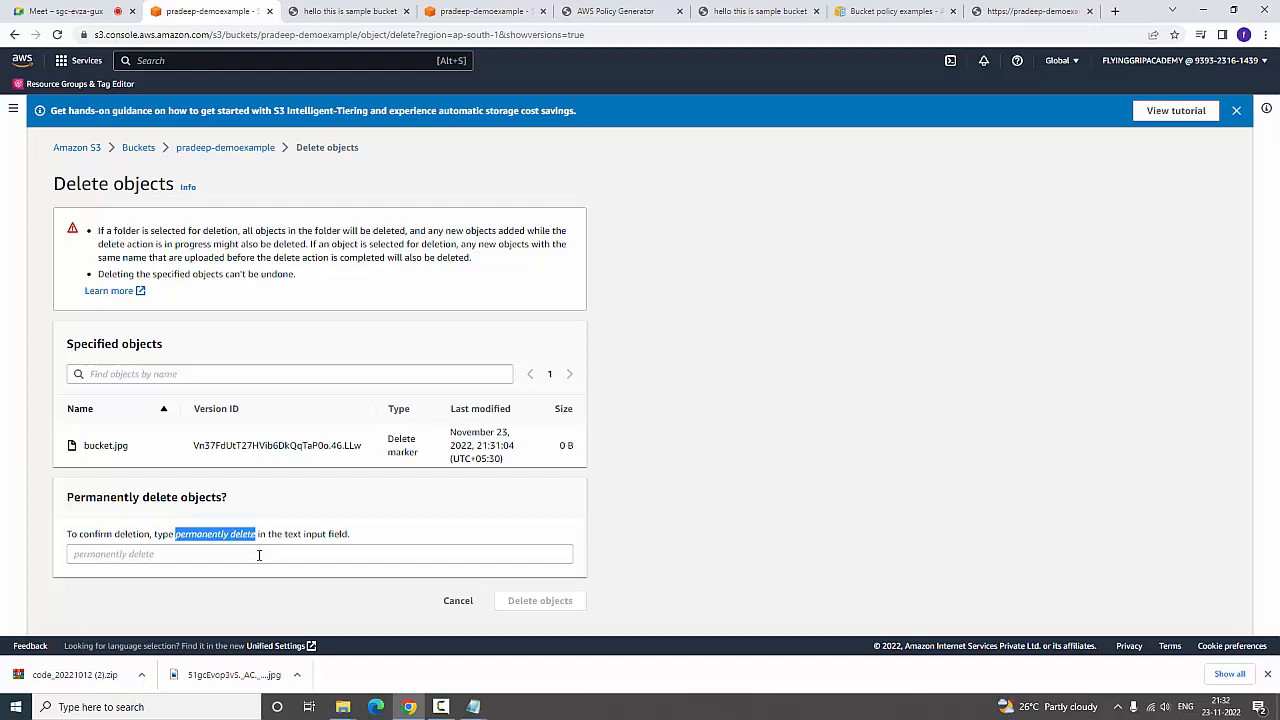
left_click(259, 555)
key("ctrl+v")
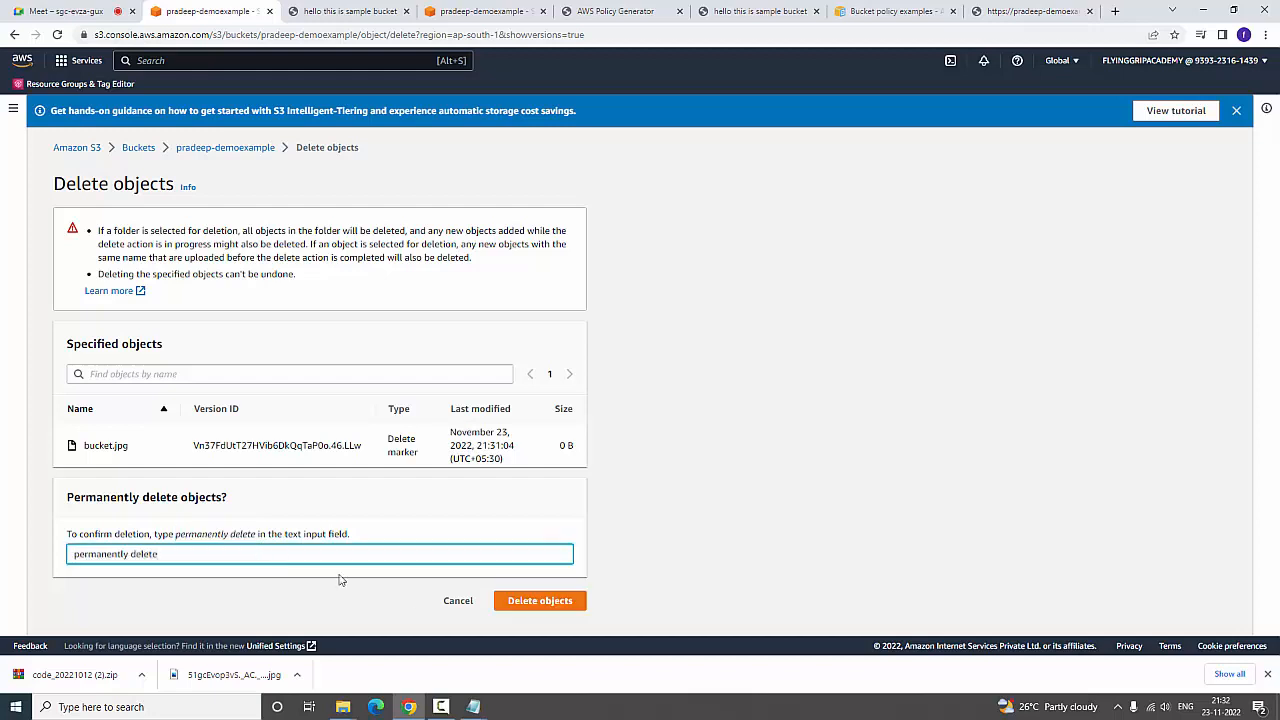
left_click(503, 603)
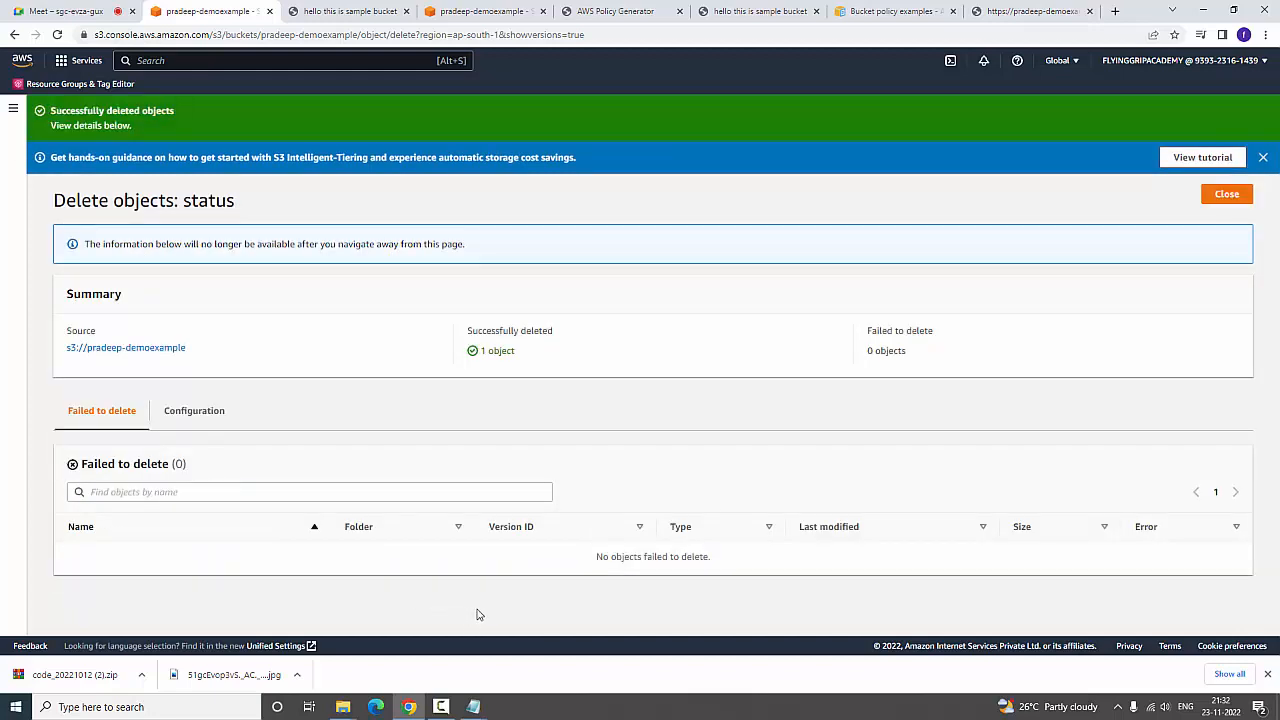
left_click(112, 348)
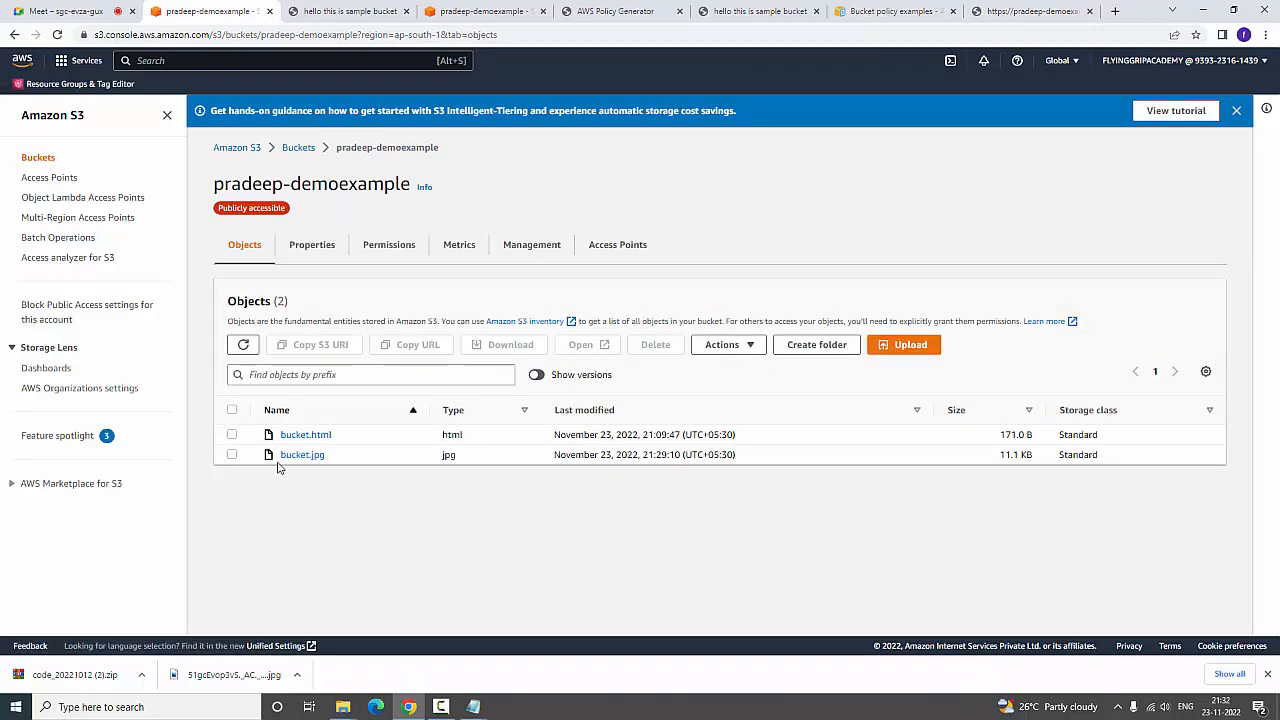
Show the object versions again and check the version ID of the older bucket.jpg
left_click(541, 377)
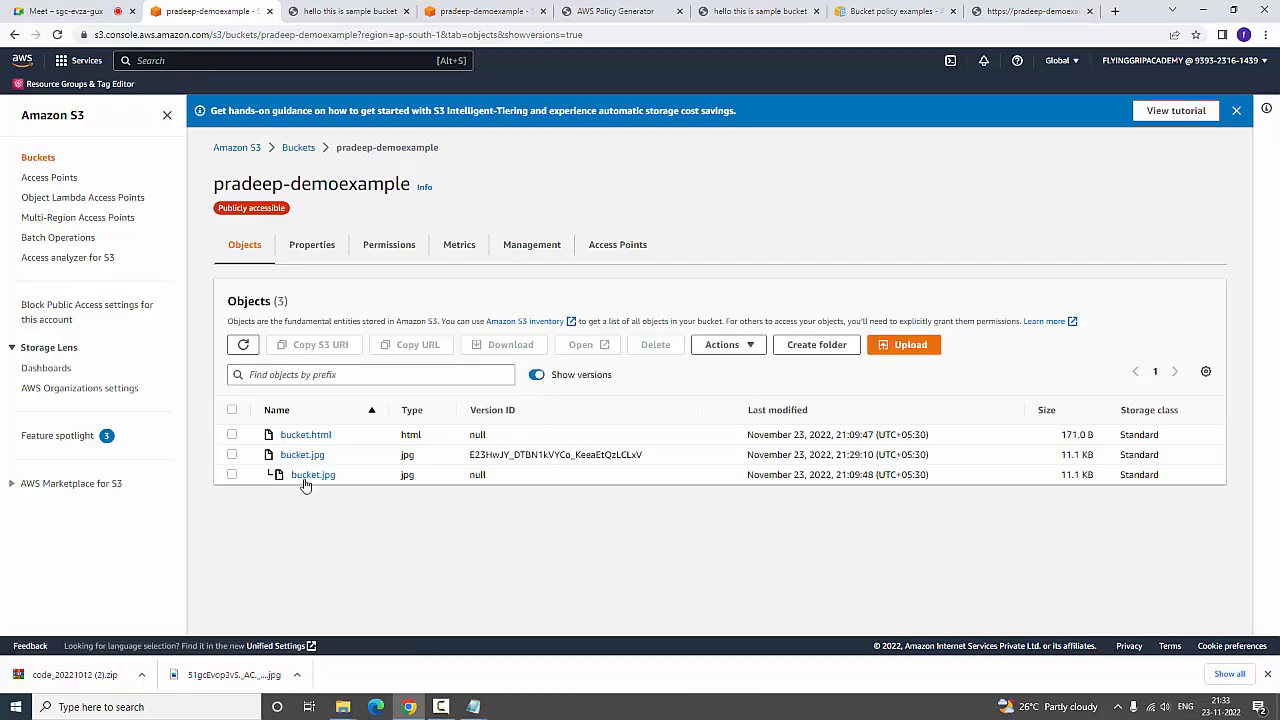
left_click_drag(466, 477, 530, 478)
left_click(197, 225)
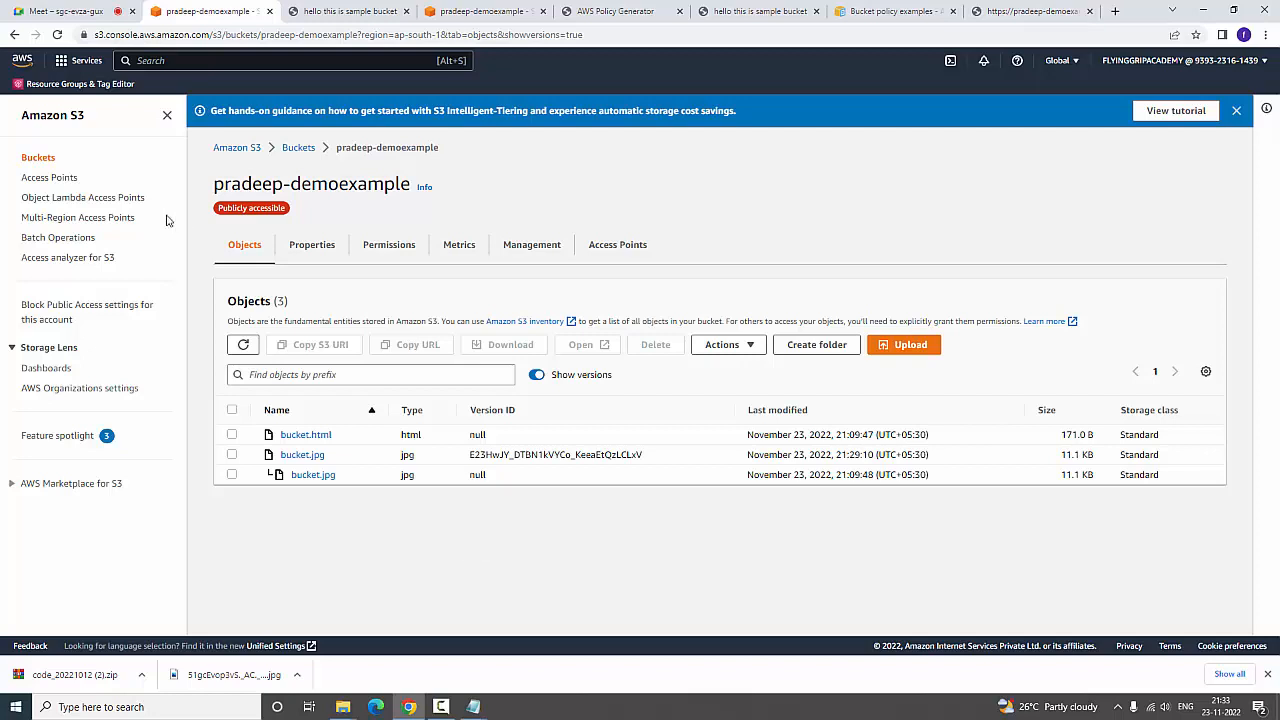
View the security certificate of the S3 console website from the browser's site information
left_click(83, 35)
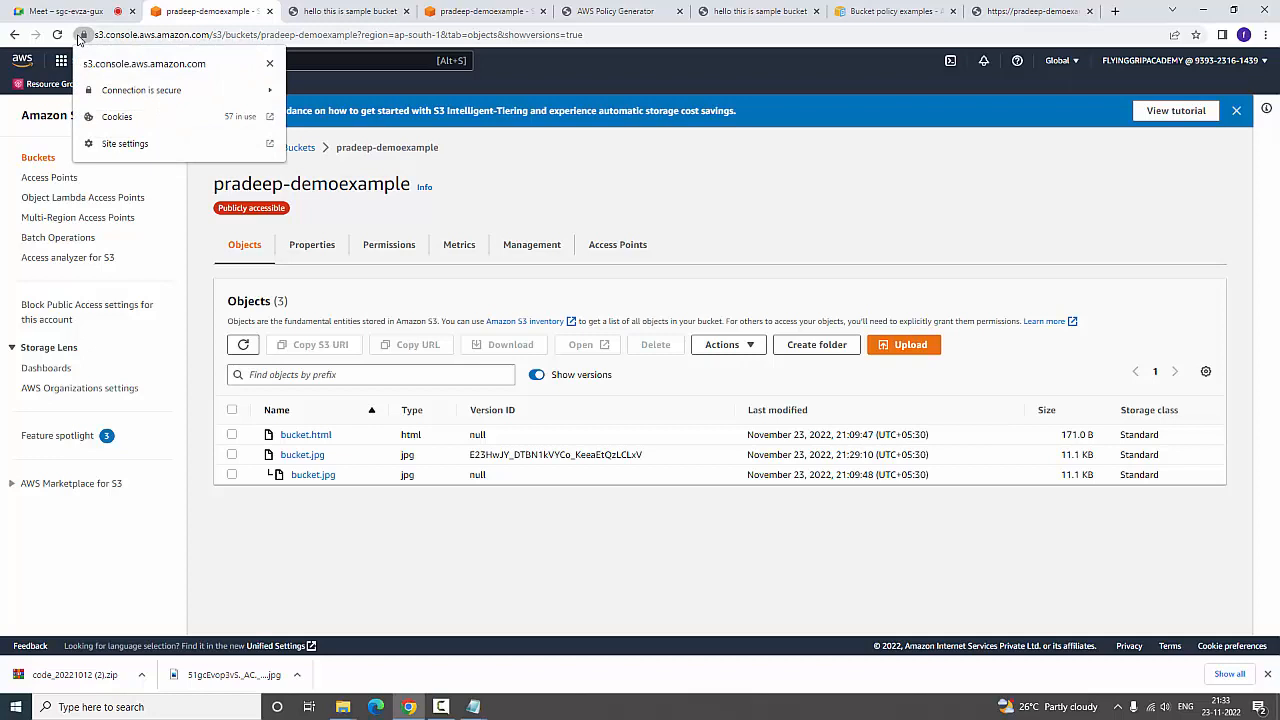
left_click(276, 93)
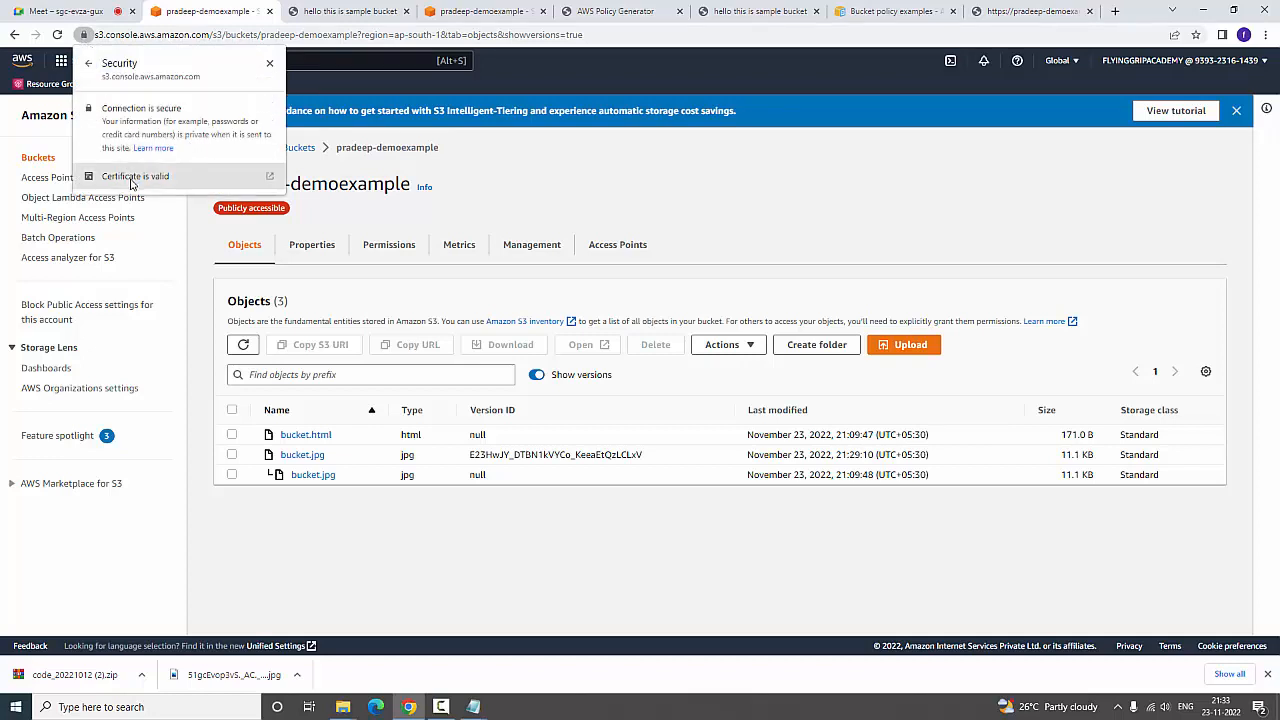
left_click(132, 180)
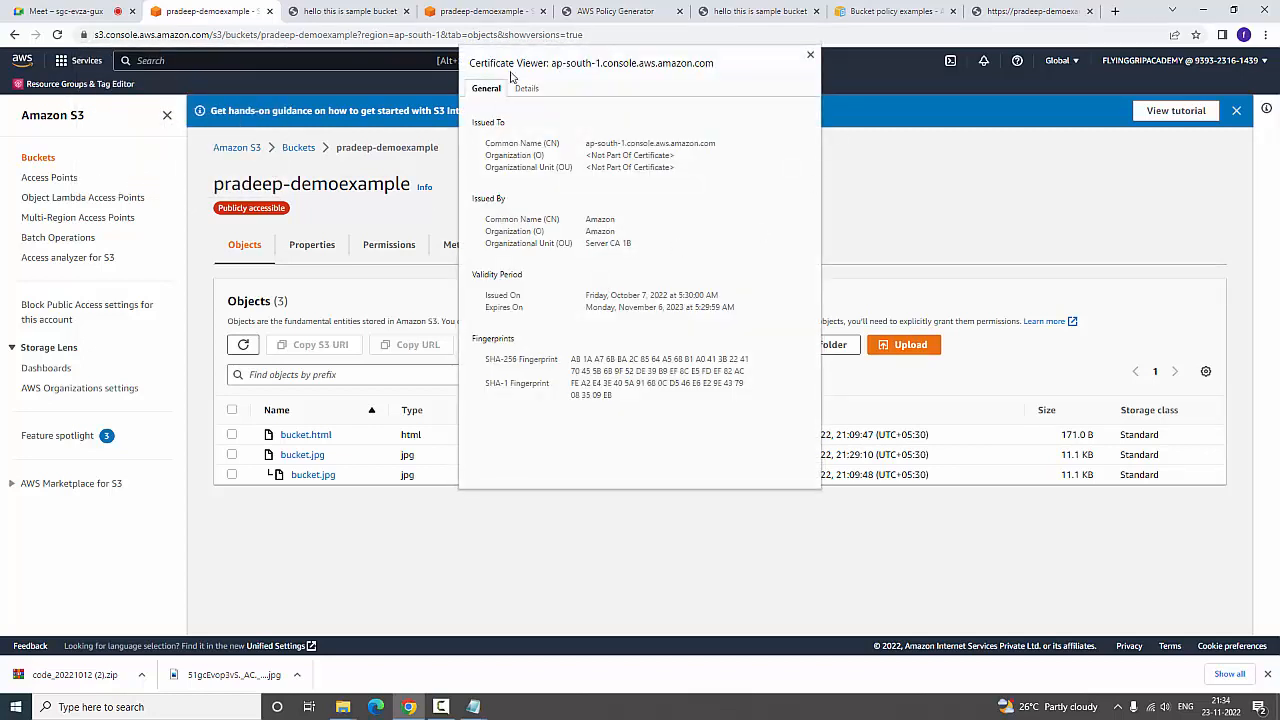